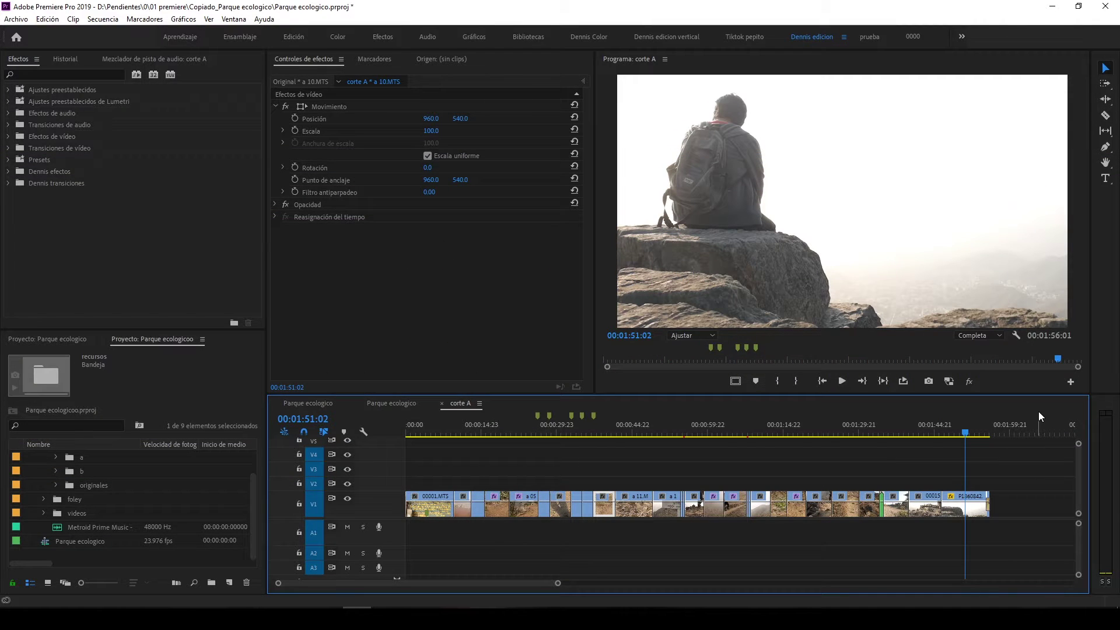
- Scrub through the early cactus shots of the park sequence to the fenced dirt road shot
{"action": "left_click_drag", "start_coordinate": [754, 422], "coordinate": [793, 414]}
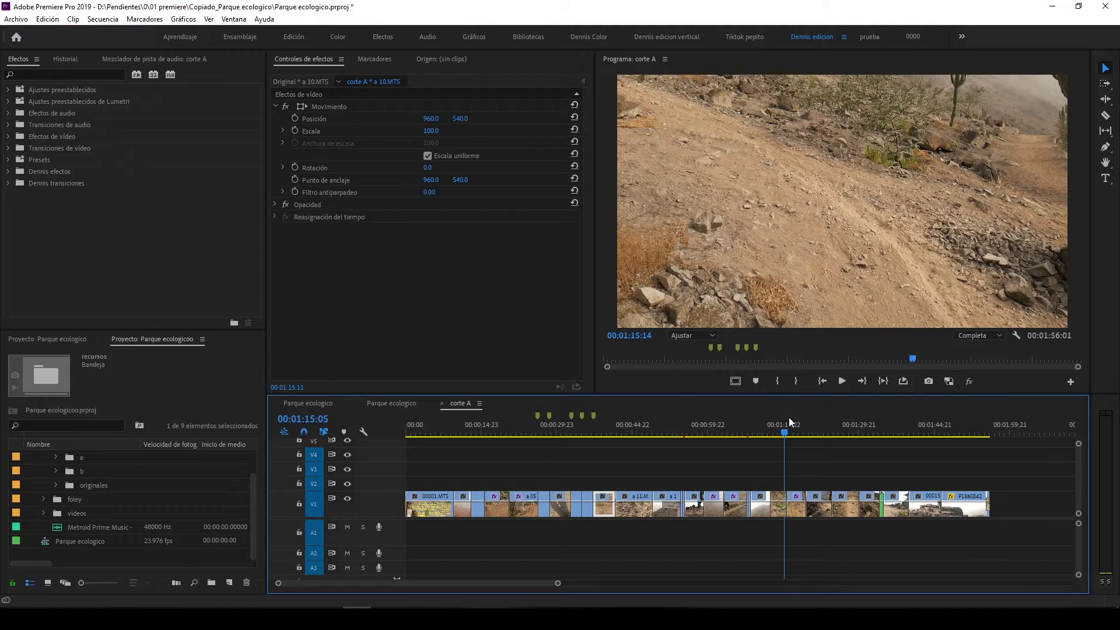
{"action": "left_click_drag", "start_coordinate": [483, 424], "coordinate": [512, 418]}
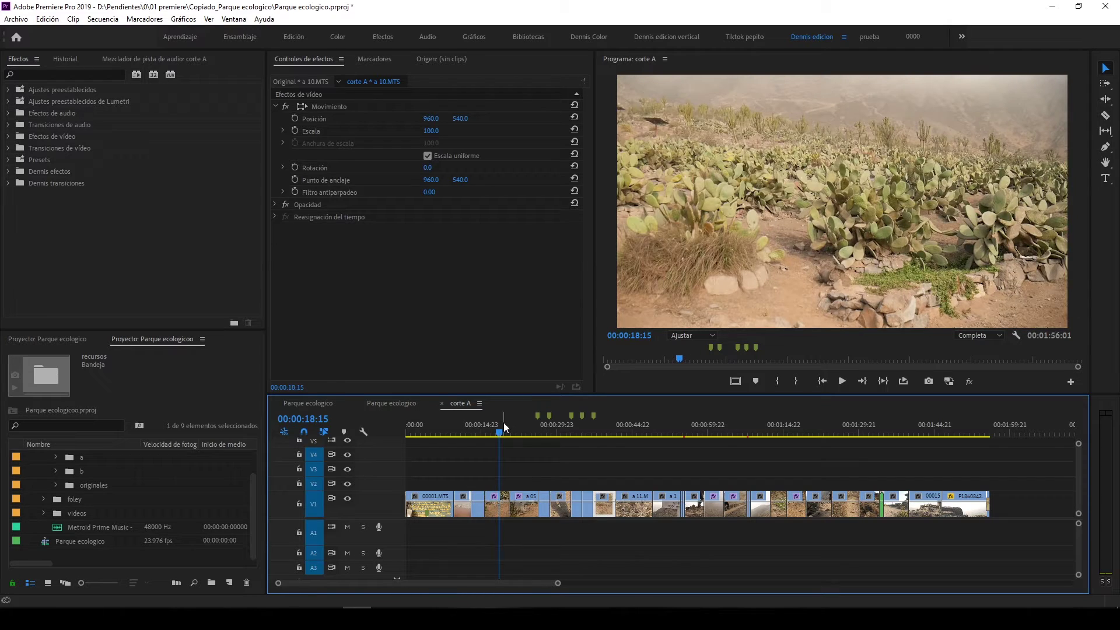
{"action": "mouse_move", "coordinate": [512, 417]}
{"action": "left_mouse_down"}
{"action": "mouse_move", "coordinate": [585, 419]}
{"action": "mouse_move", "coordinate": [461, 455]}
{"action": "left_mouse_up"}
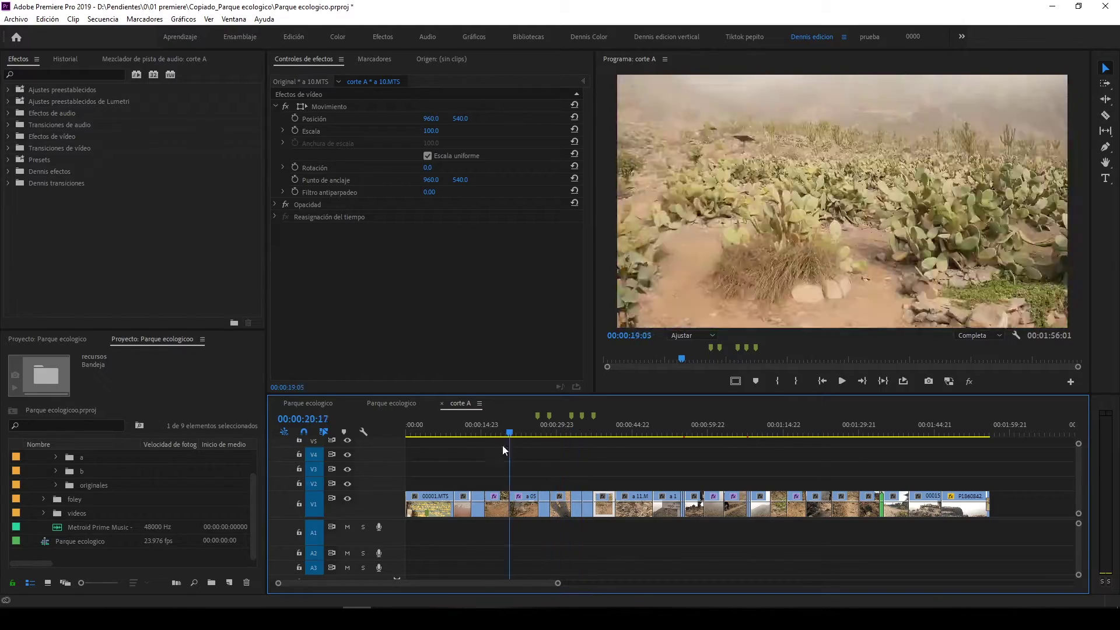
{"action": "left_click_drag", "start_coordinate": [461, 458], "coordinate": [452, 459]}
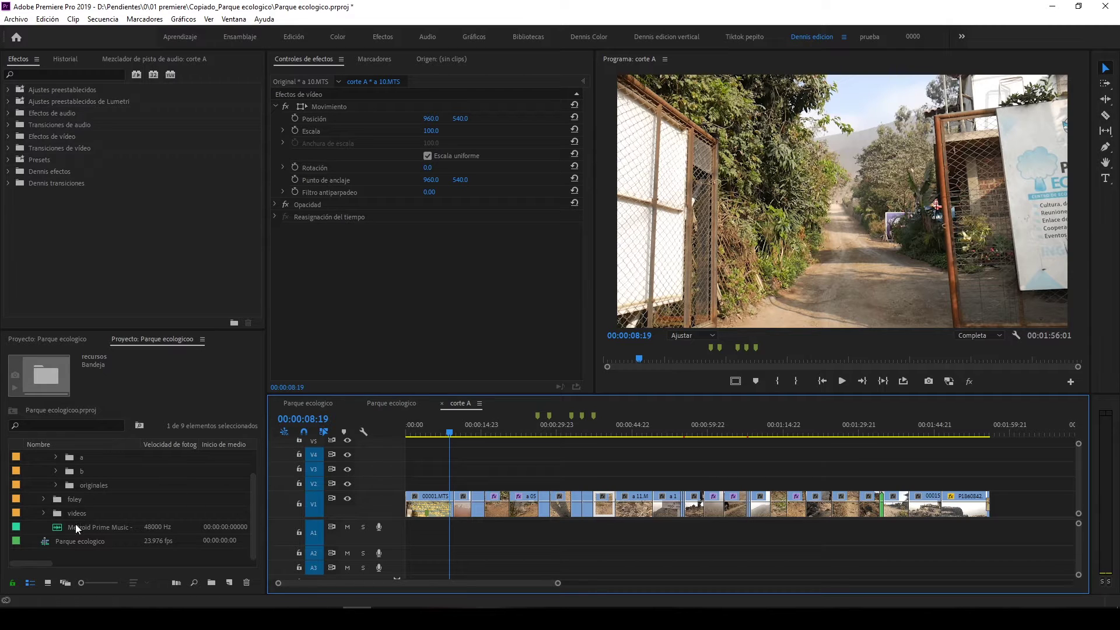
- Preview the Metroid Prime music in the Source monitor around 0:15, 1:21, 0:39 and 0:48
{"action": "double_click", "coordinate": [61, 528]}
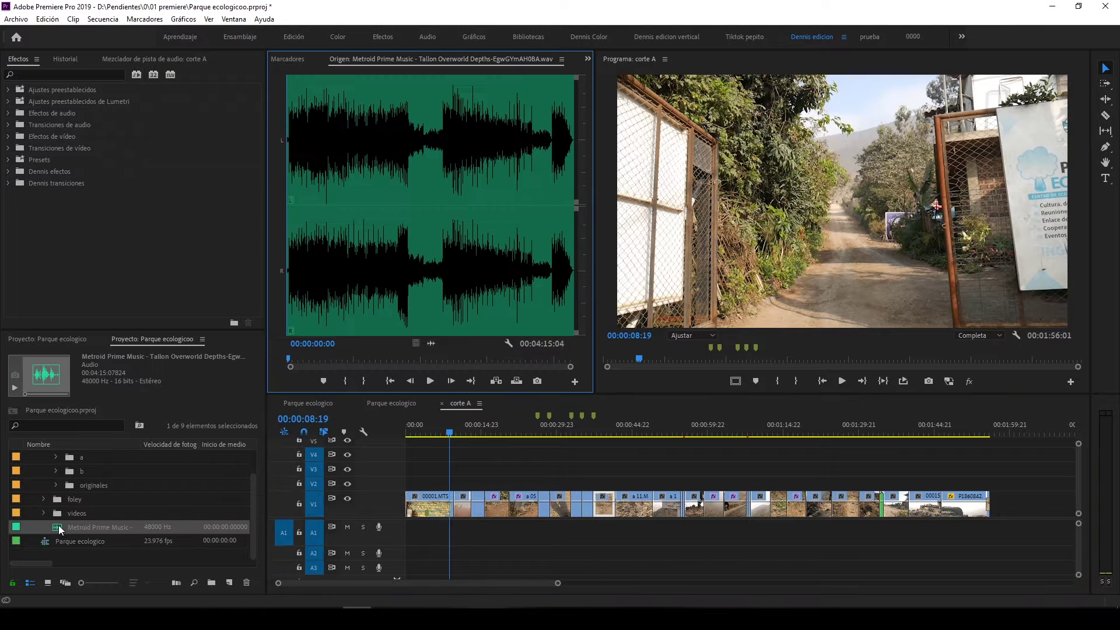
{"action": "left_click", "coordinate": [302, 275]}
{"action": "key", "text": "space"}
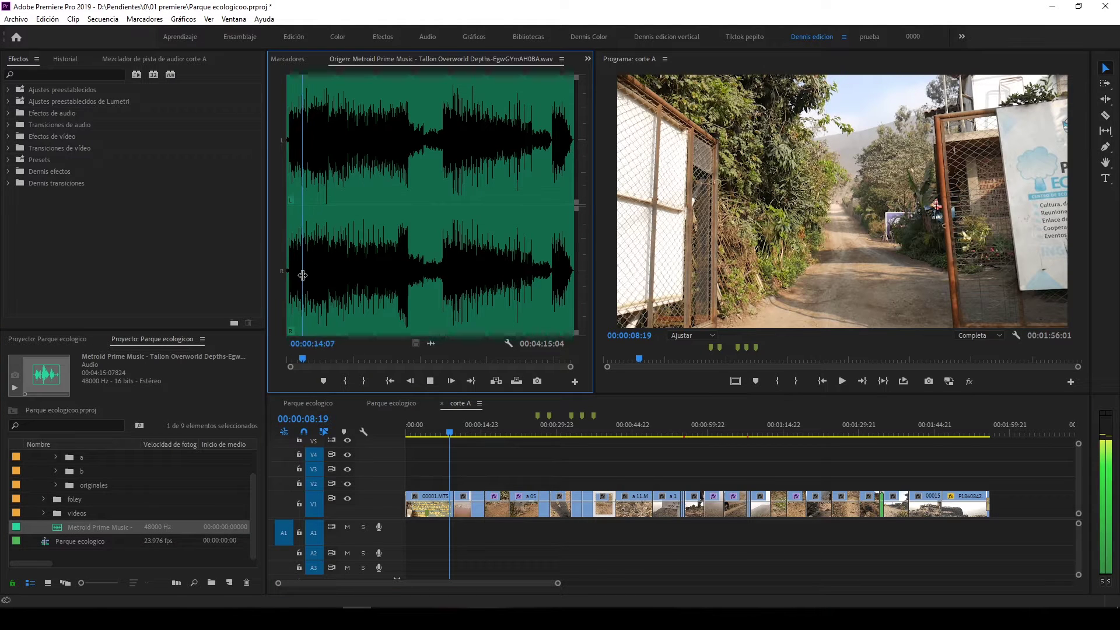
{"action": "left_click", "coordinate": [376, 282]}
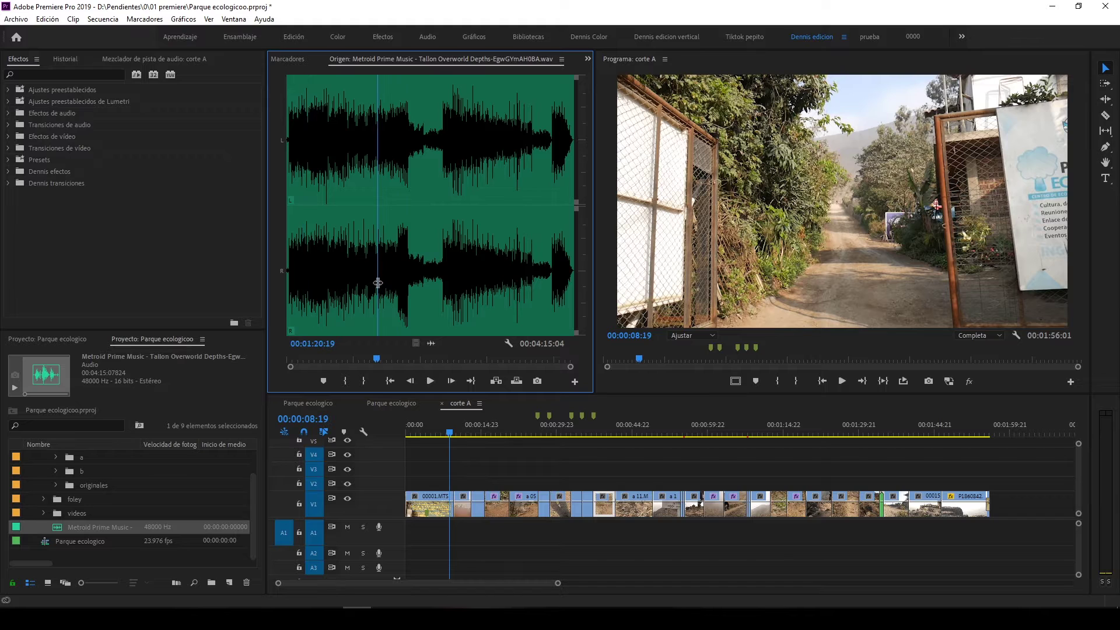
{"action": "key", "text": "space"}
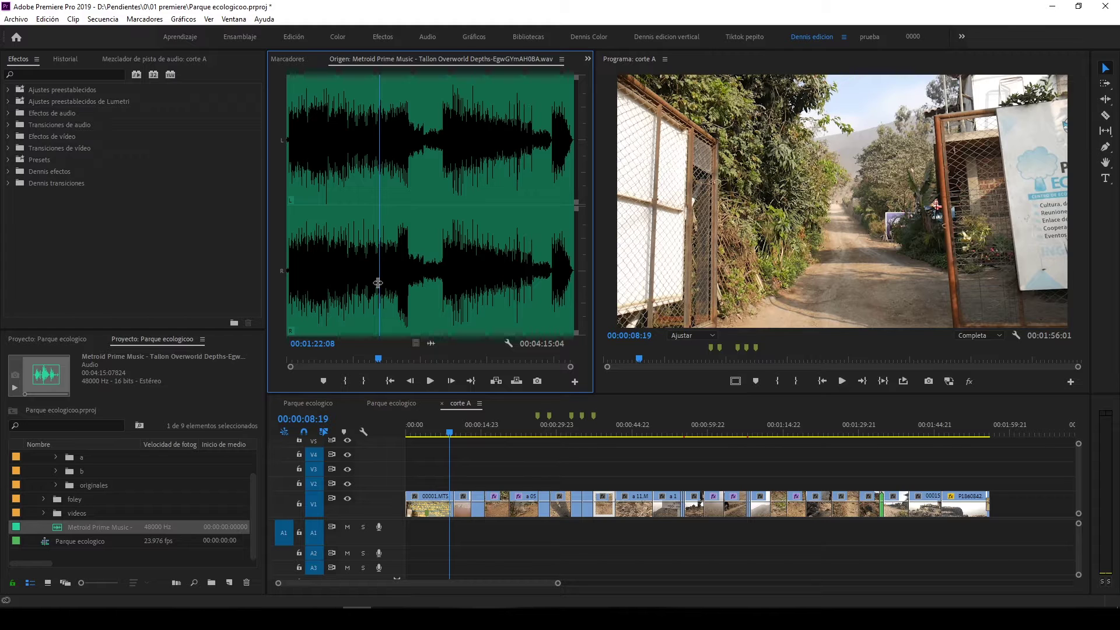
{"action": "left_click", "coordinate": [324, 273]}
{"action": "left_click", "coordinate": [330, 275]}
{"action": "key", "text": "space"}
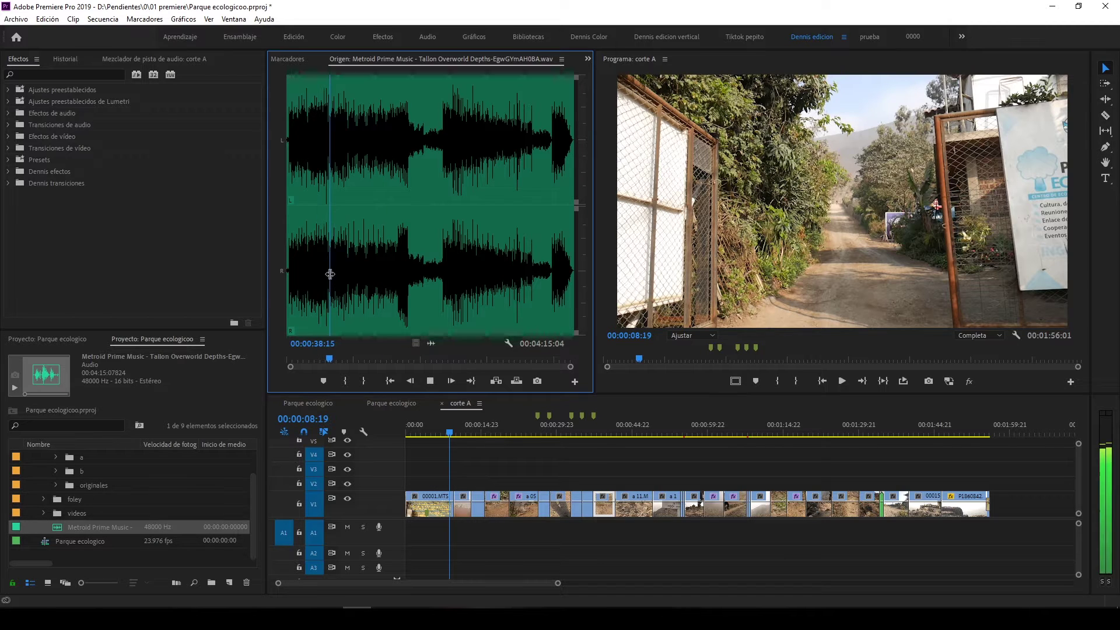
{"action": "left_click", "coordinate": [339, 274]}
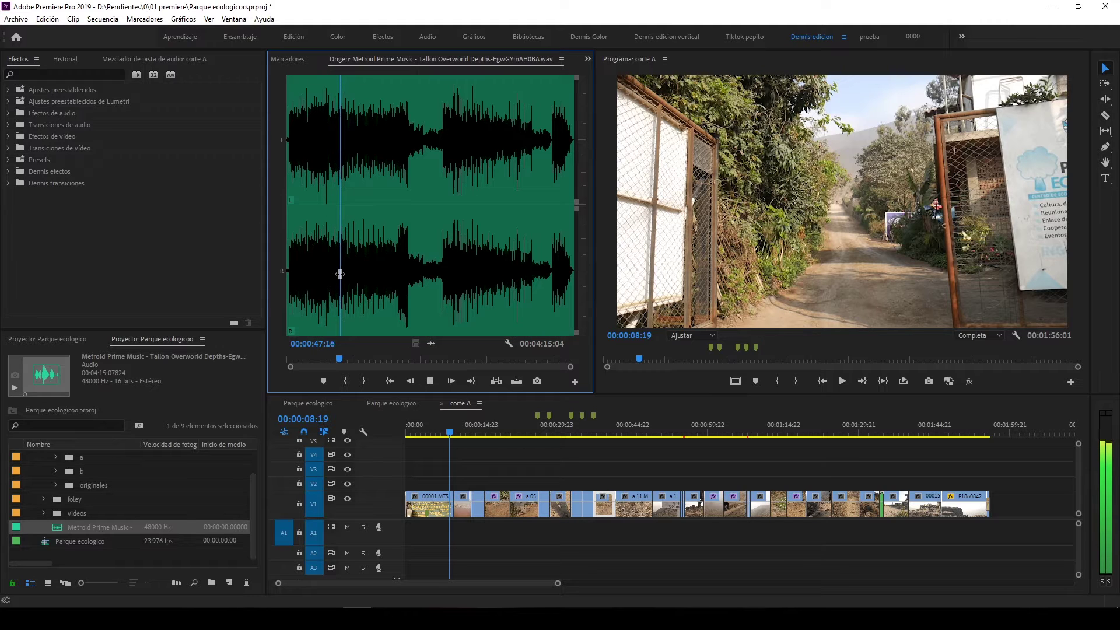
{"action": "key", "text": "space"}
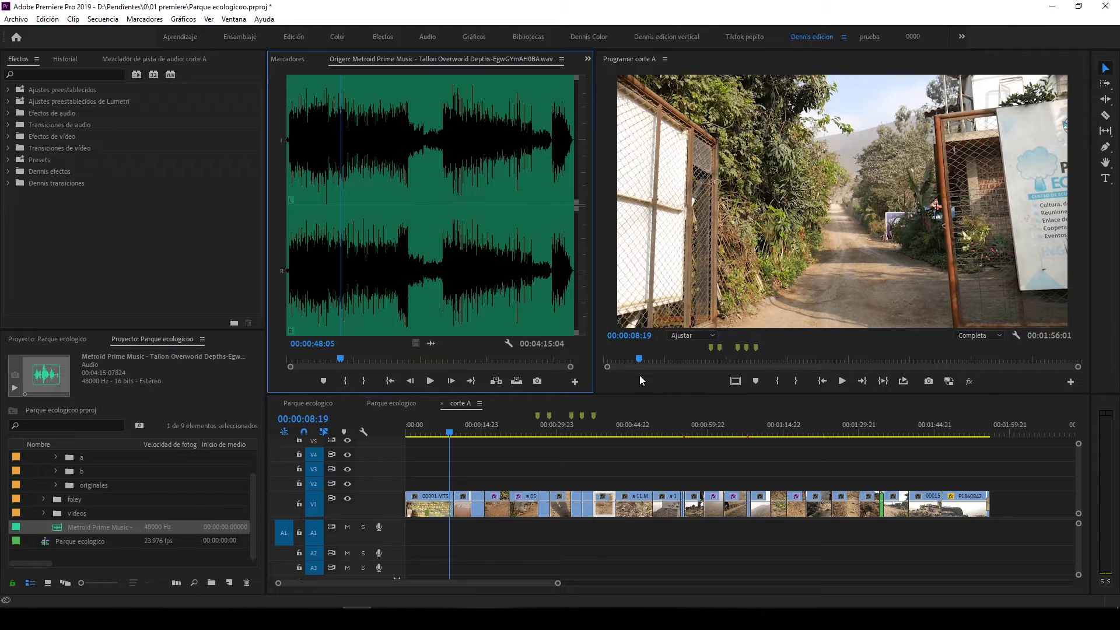
- Play the park sequence from about 00:00:46:10 to audition it against the music
{"action": "left_click", "coordinate": [642, 432]}
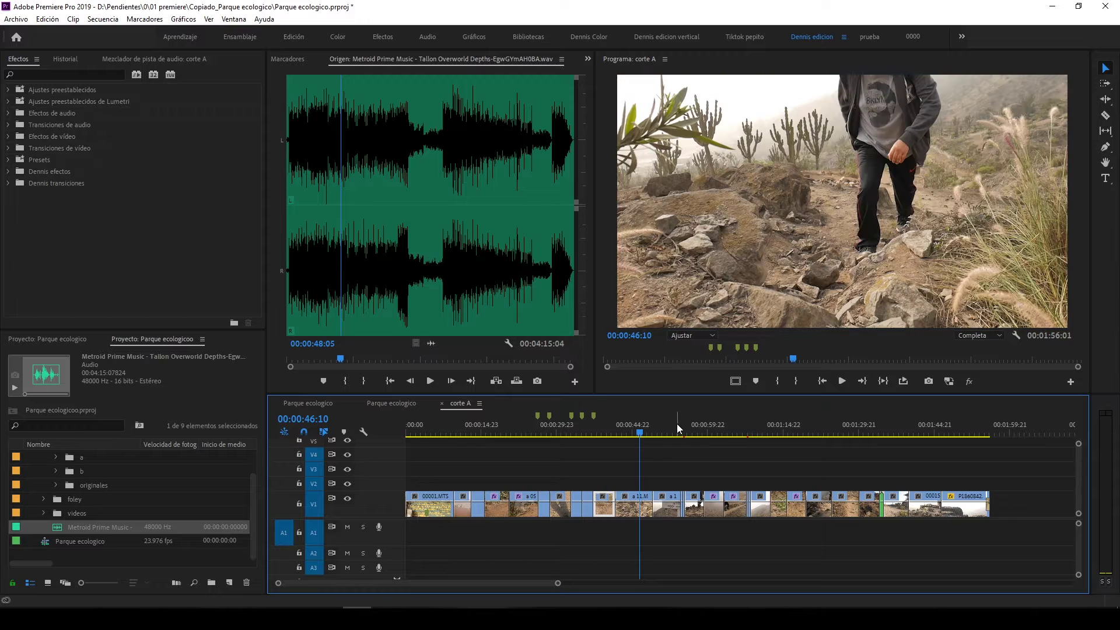
{"action": "key", "text": "space"}
{"action": "left_click", "coordinate": [465, 433]}
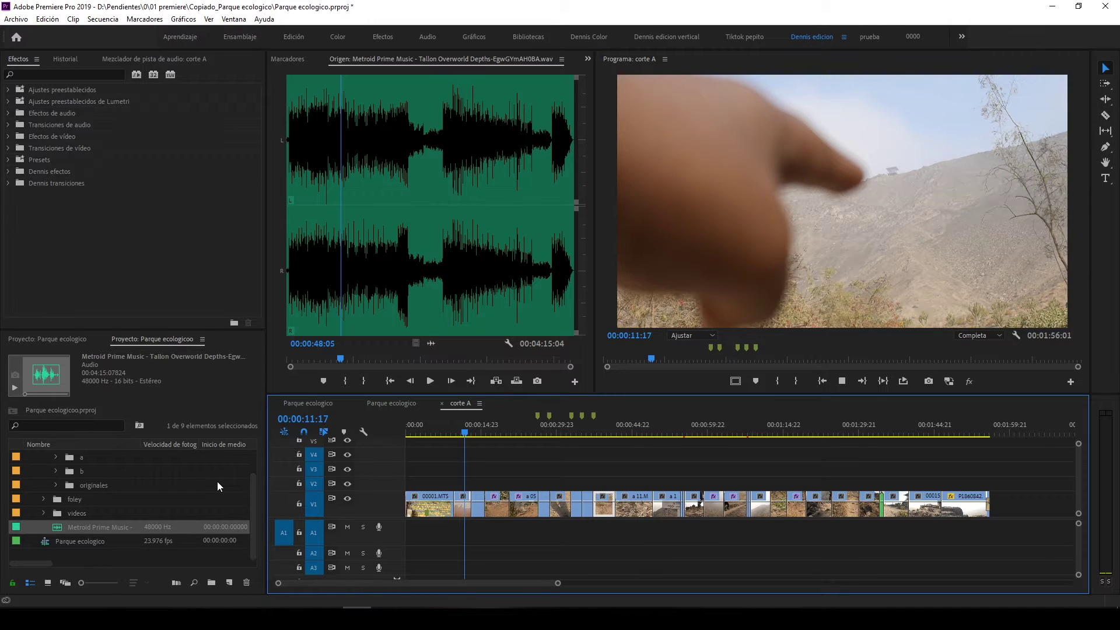
{"action": "key", "text": "space"}
- Drop the Metroid Prime music onto track A1 and play corte A from the start to check it
{"action": "left_click_drag", "start_coordinate": [59, 532], "coordinate": [428, 531]}
{"action": "left_click_drag", "start_coordinate": [430, 437], "coordinate": [407, 439]}
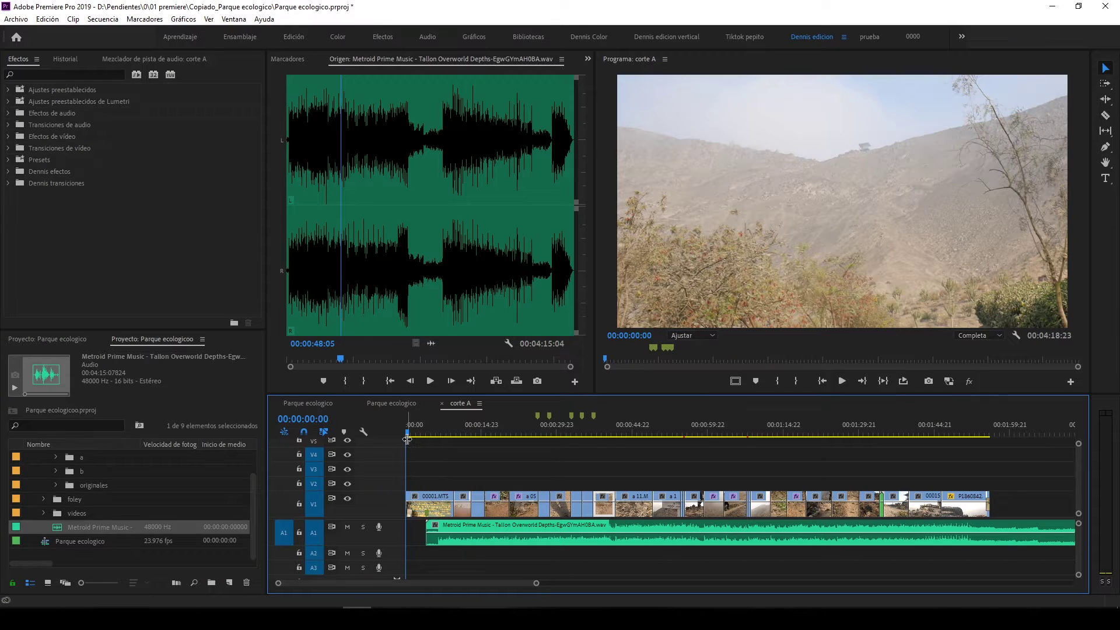
{"action": "key", "text": "space"}
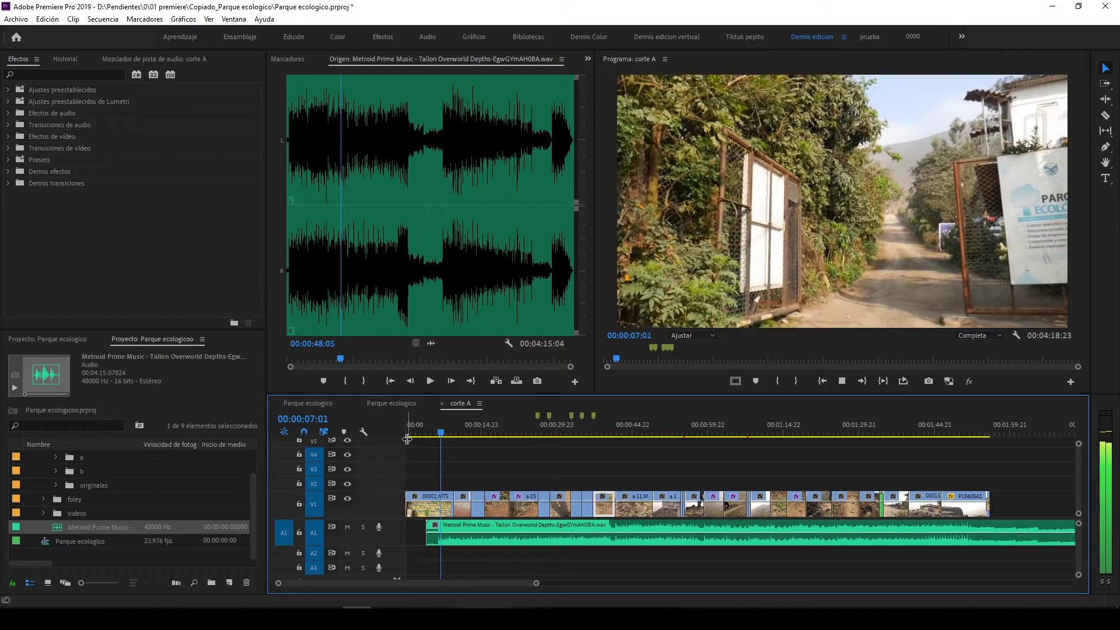
{"action": "left_click", "coordinate": [407, 438]}
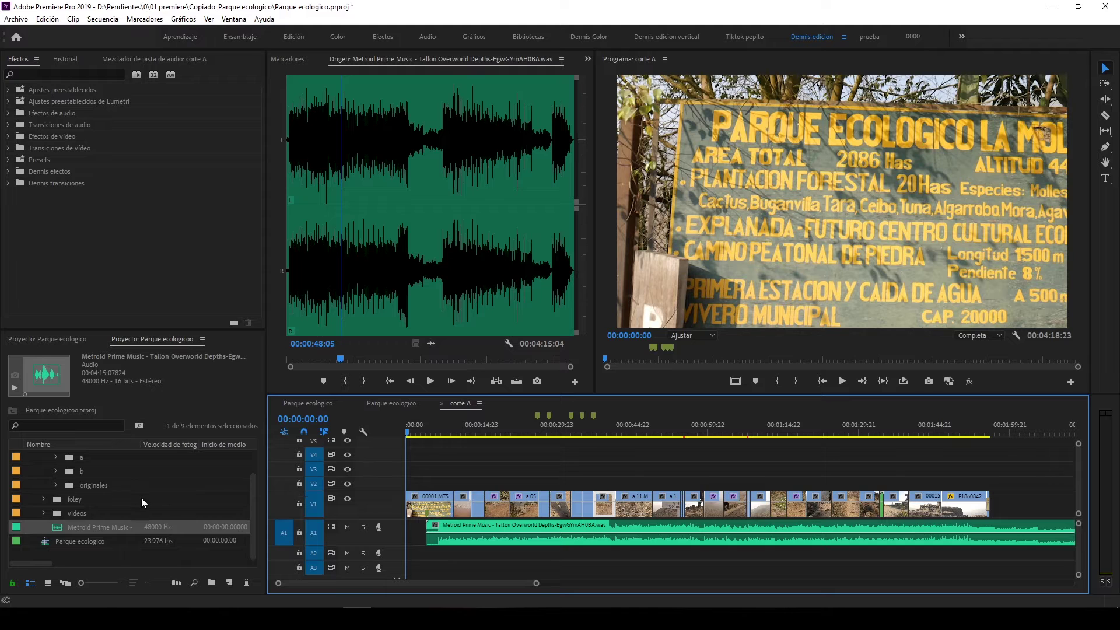
- Preview 506103__jayhu__forest.mp3 from the foley bin and place it at the start of track A2
{"action": "scroll", "coordinate": [42, 507], "scroll_direction": "up", "scroll_amount": 1}
{"action": "left_click", "coordinate": [44, 513]}
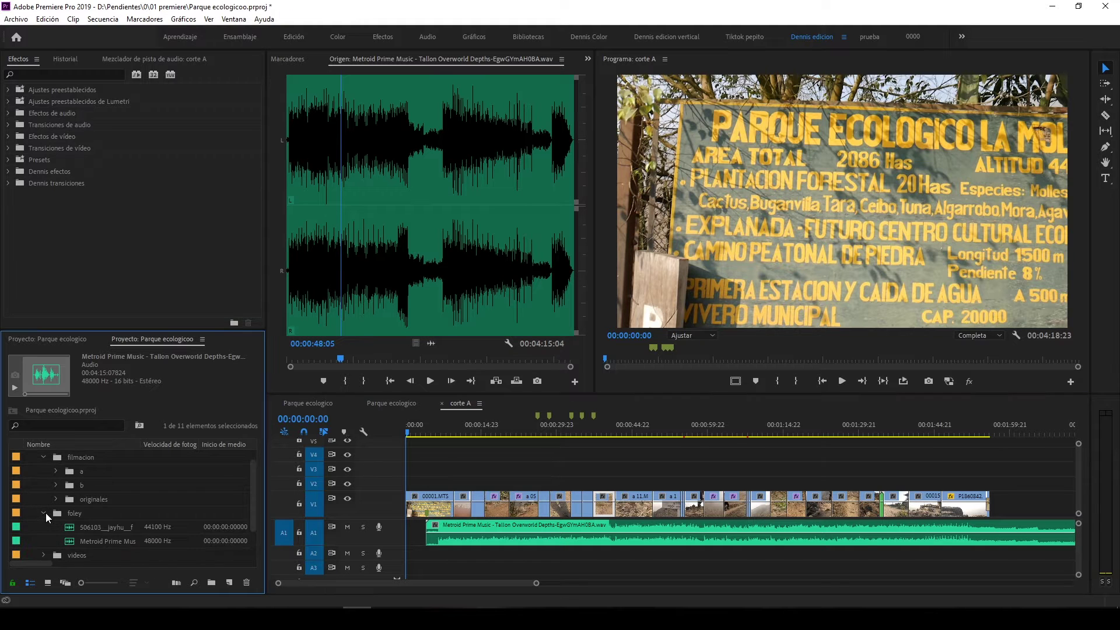
{"action": "double_click", "coordinate": [69, 530]}
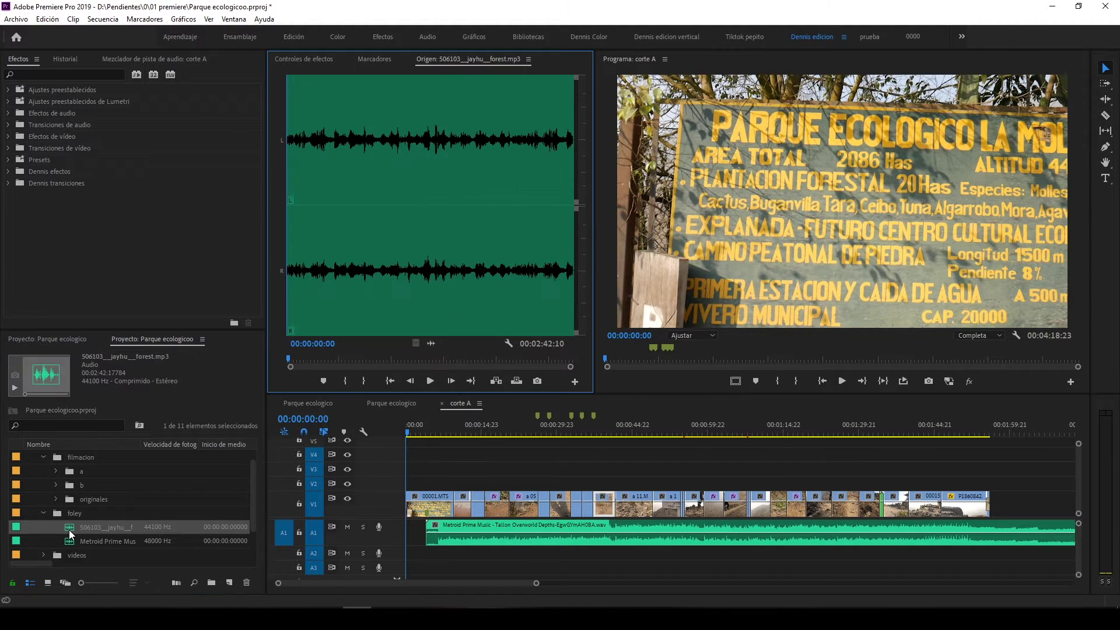
{"action": "key", "text": "space"}
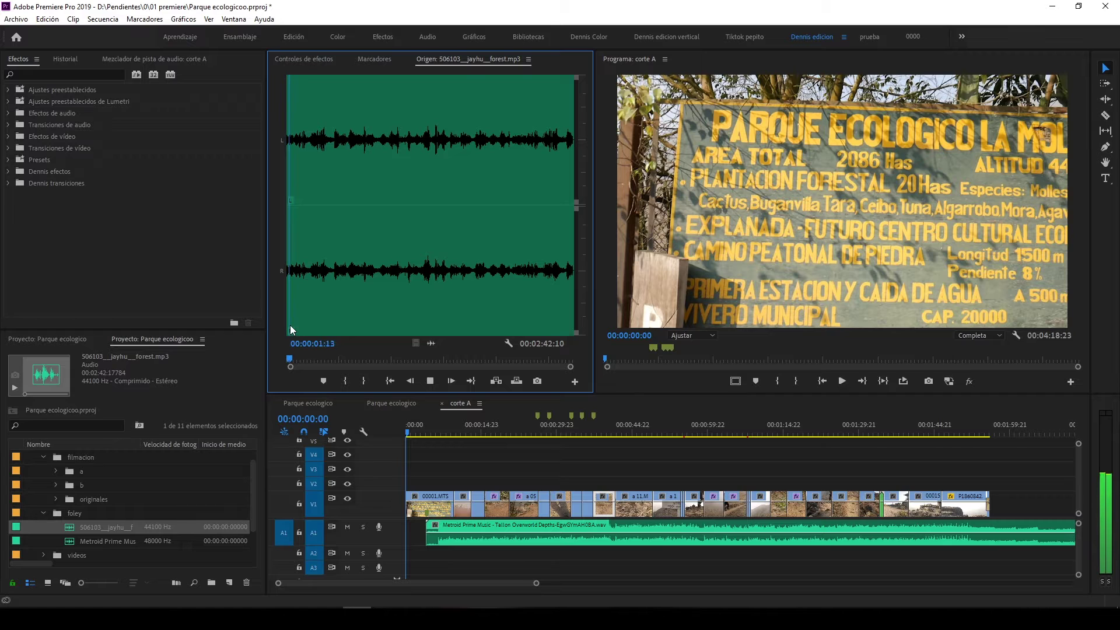
{"action": "left_click", "coordinate": [311, 271]}
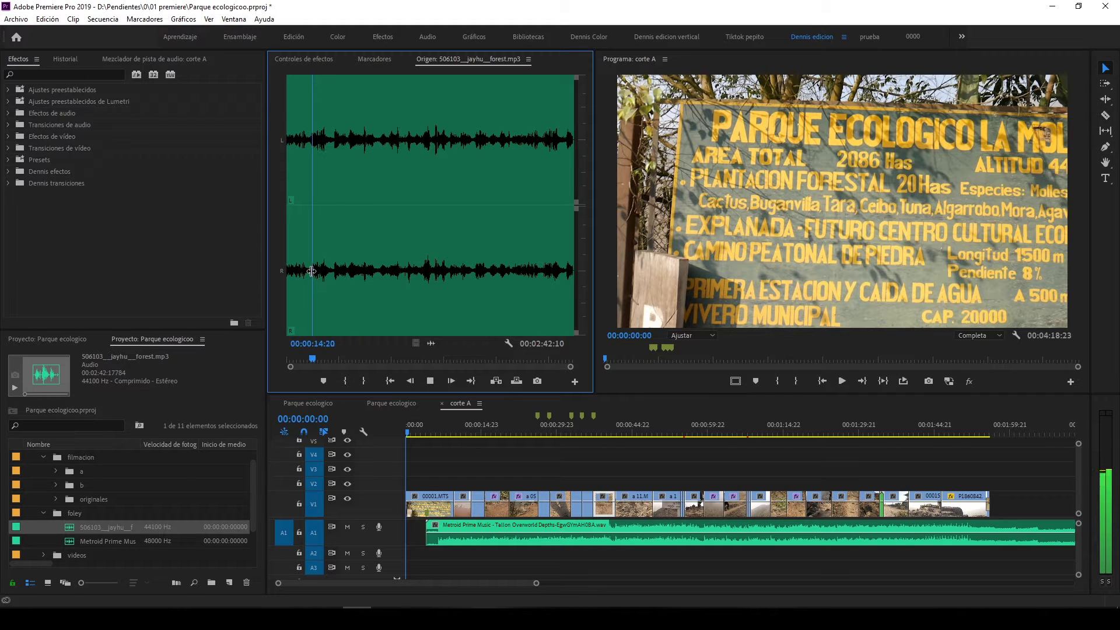
{"action": "left_click", "coordinate": [411, 384]}
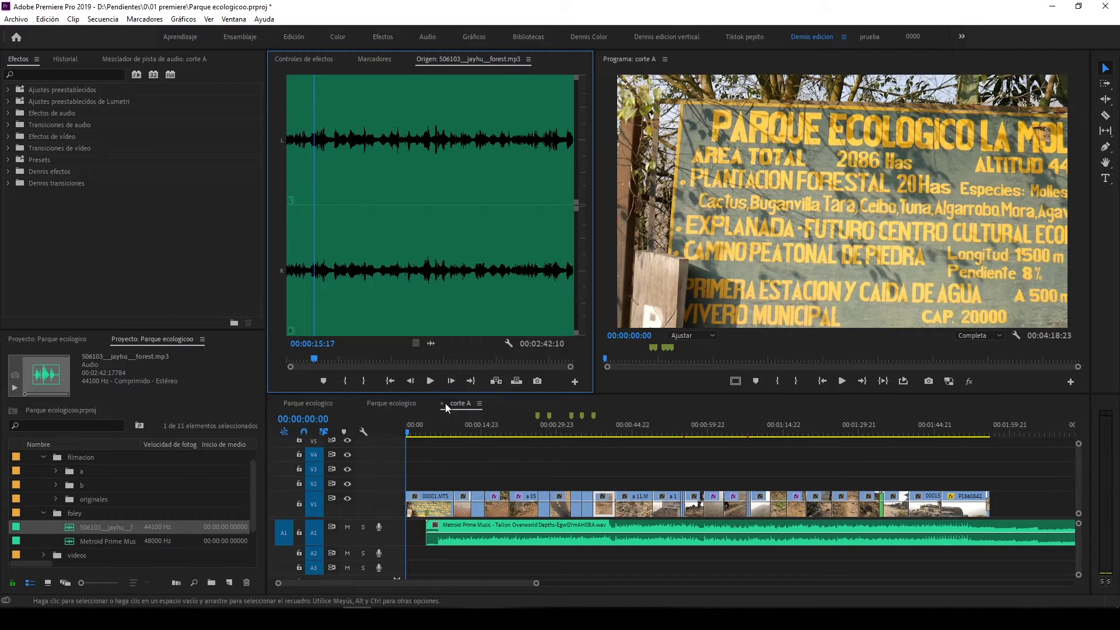
{"action": "left_click_drag", "start_coordinate": [431, 346], "coordinate": [401, 555]}
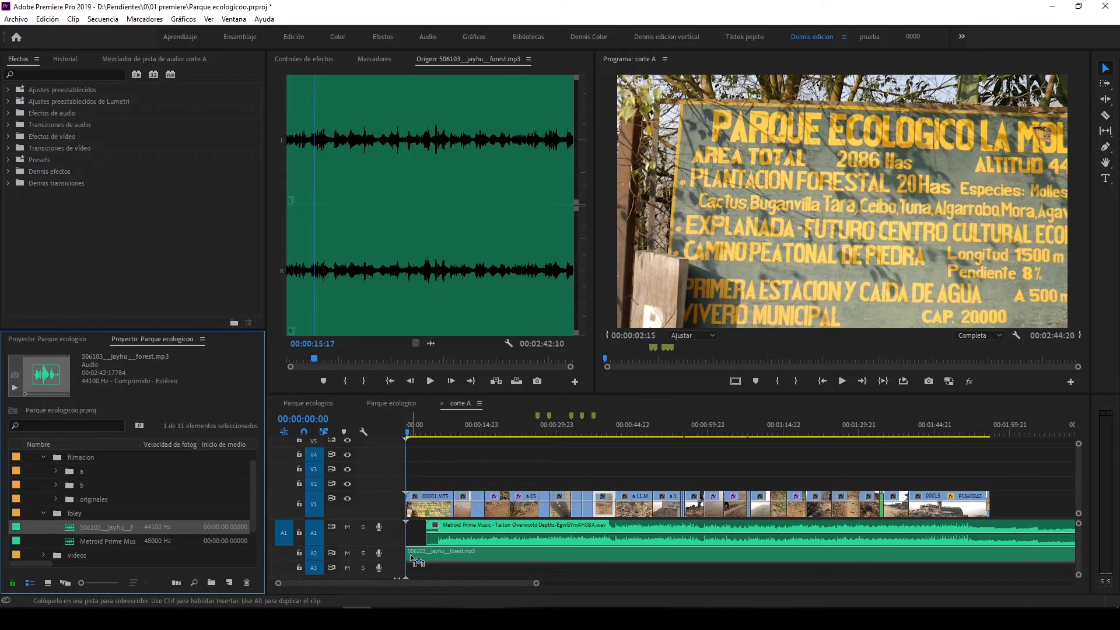
{"action": "left_click_drag", "start_coordinate": [406, 560], "coordinate": [407, 553]}
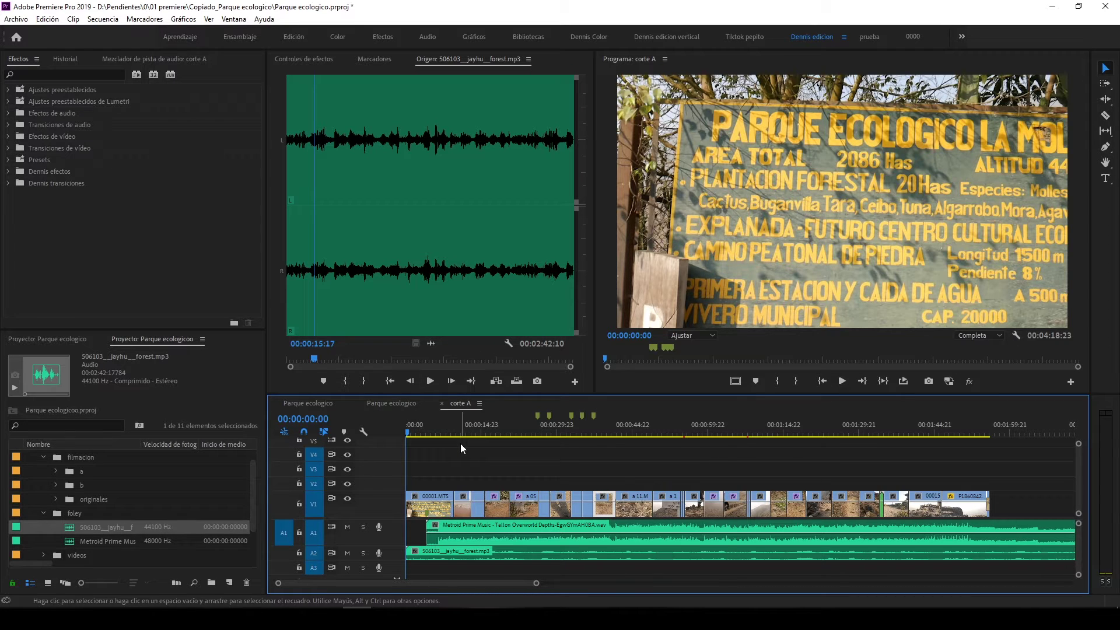
- Save the project, then split the A2 forest clip at 00:00:08:02 and delete the later part
{"action": "key", "text": "space"}
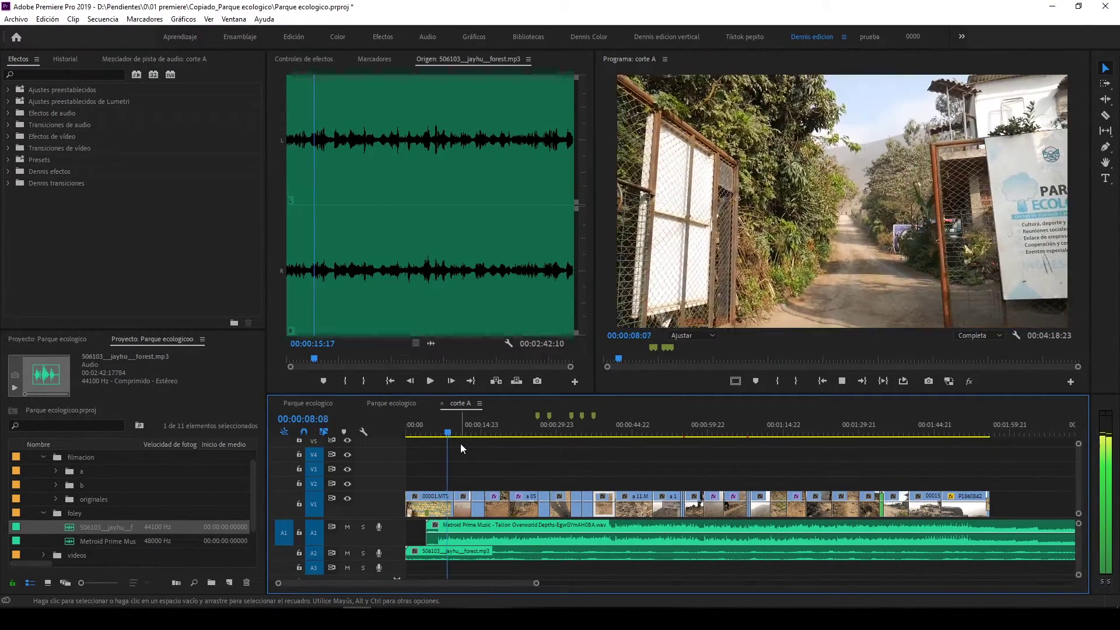
{"action": "key", "text": "ctrl+s"}
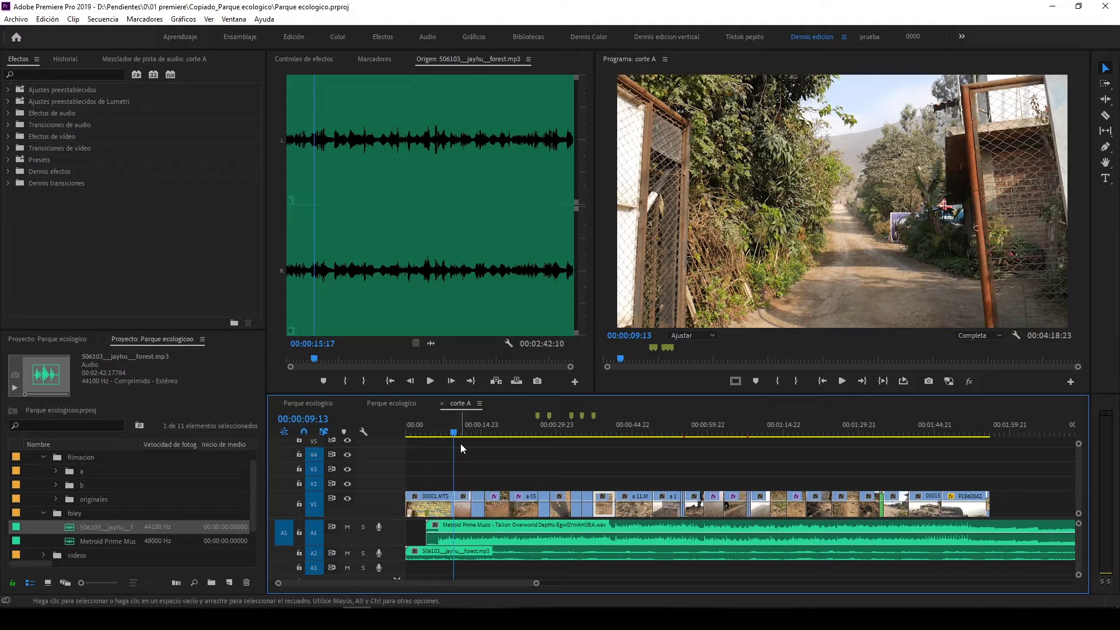
{"action": "left_click", "coordinate": [433, 423]}
{"action": "left_click_drag", "start_coordinate": [432, 422], "coordinate": [447, 421]}
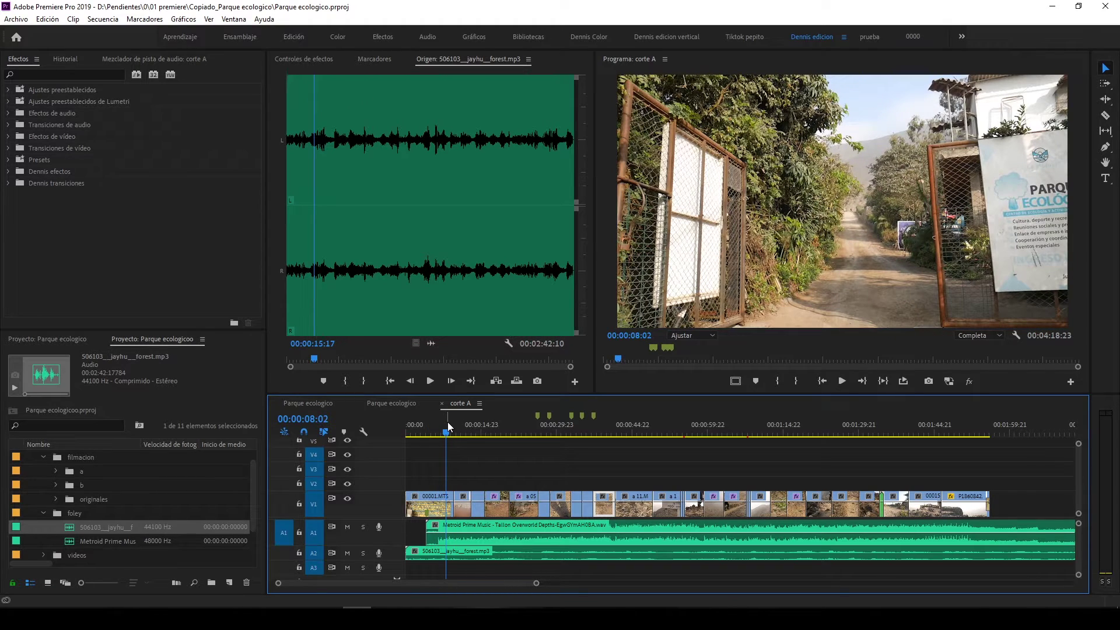
{"action": "left_click", "coordinate": [466, 549]}
{"action": "key", "text": "ctrl+k"}
{"action": "key", "text": "Delete"}
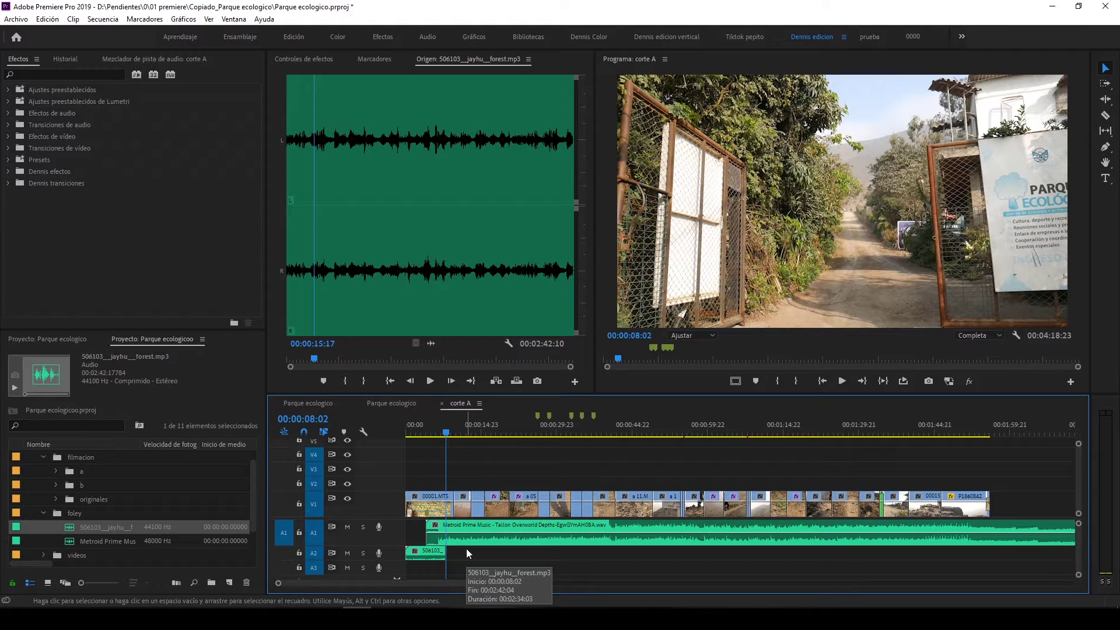
- Replay the edit, select the forest clip on A2, and park the playhead at 00:00:09:04
{"action": "scroll", "coordinate": [427, 555], "scroll_direction": "up", "scroll_amount": 3}
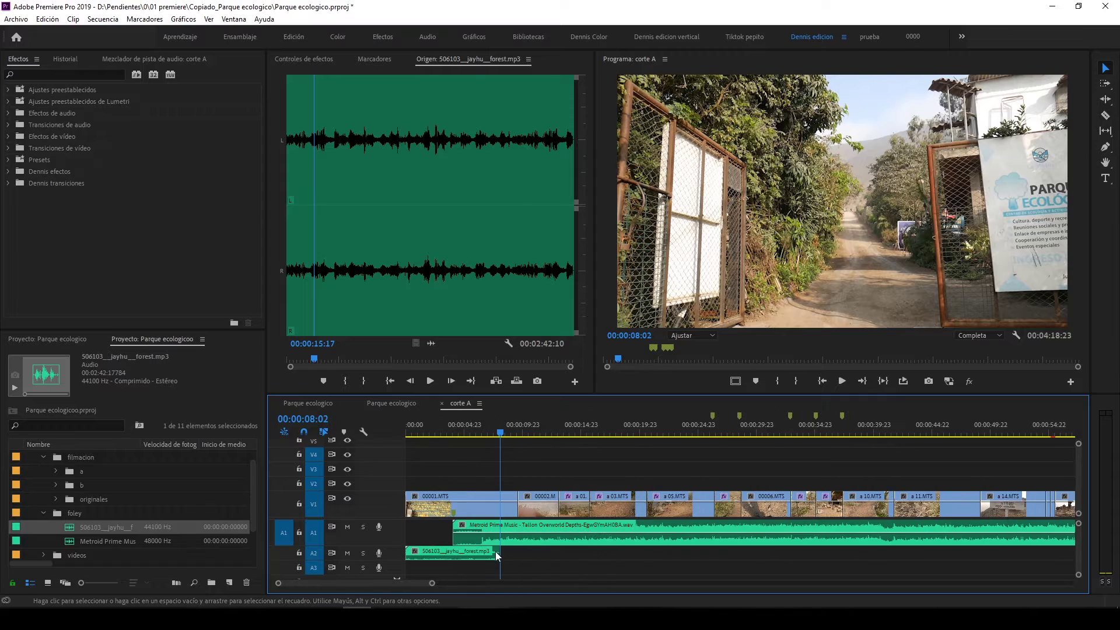
{"action": "left_click", "coordinate": [457, 432]}
{"action": "key", "text": "space"}
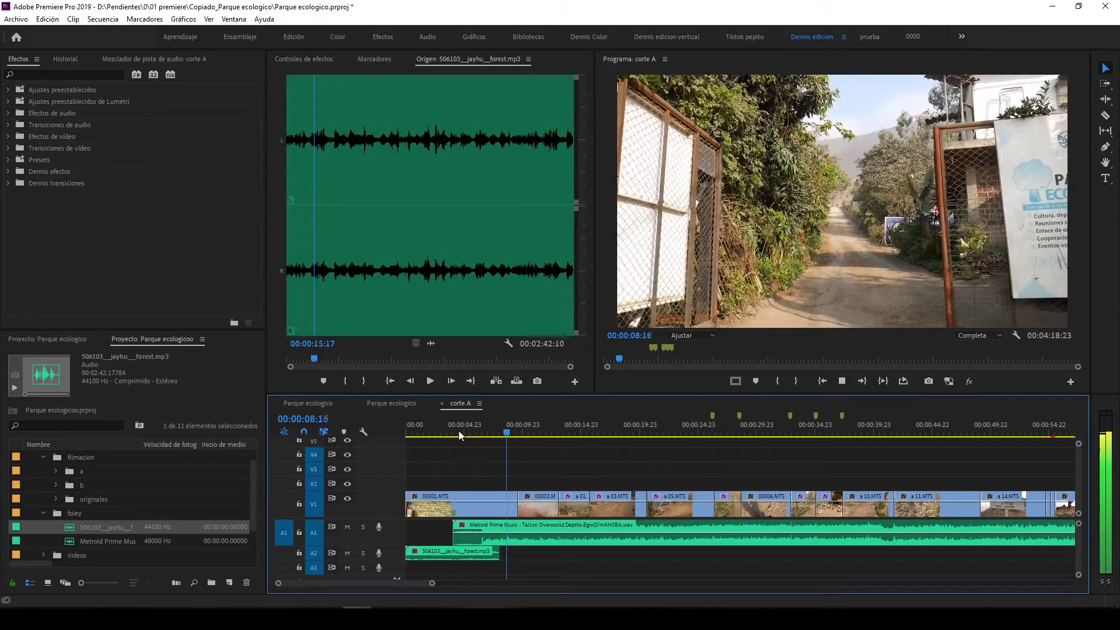
{"action": "key", "text": "space"}
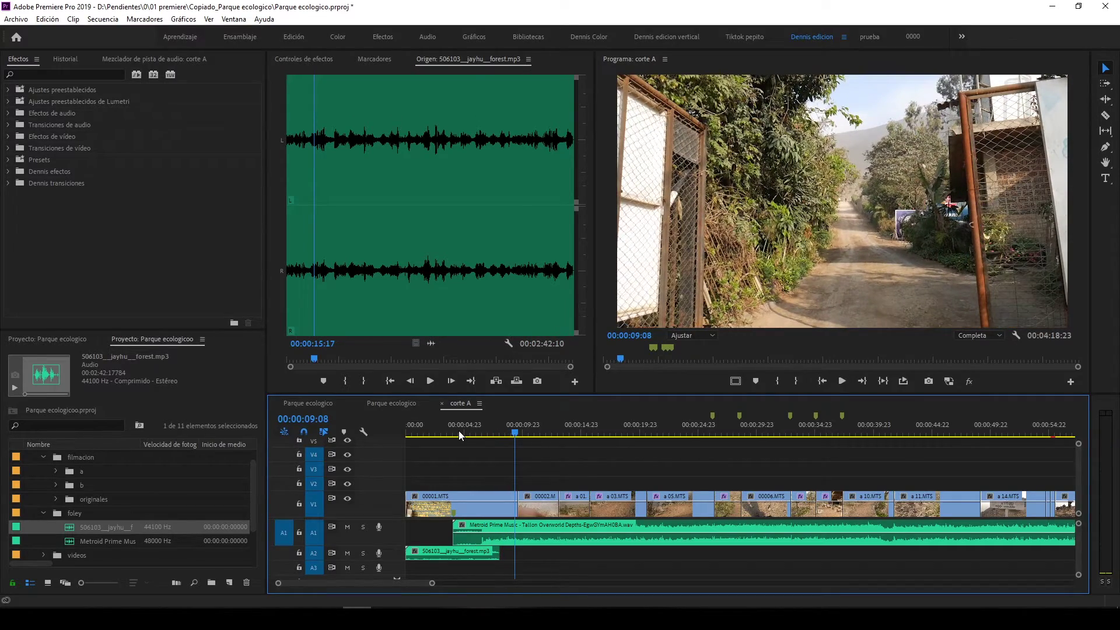
{"action": "left_click", "coordinate": [467, 555]}
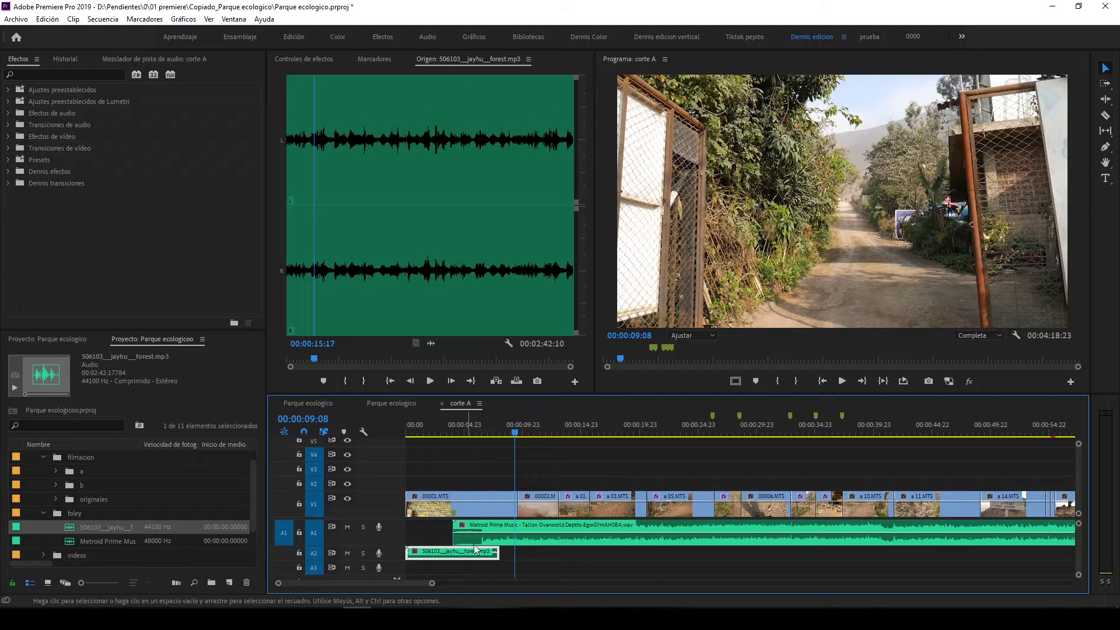
{"action": "left_click_drag", "start_coordinate": [480, 425], "coordinate": [514, 430]}
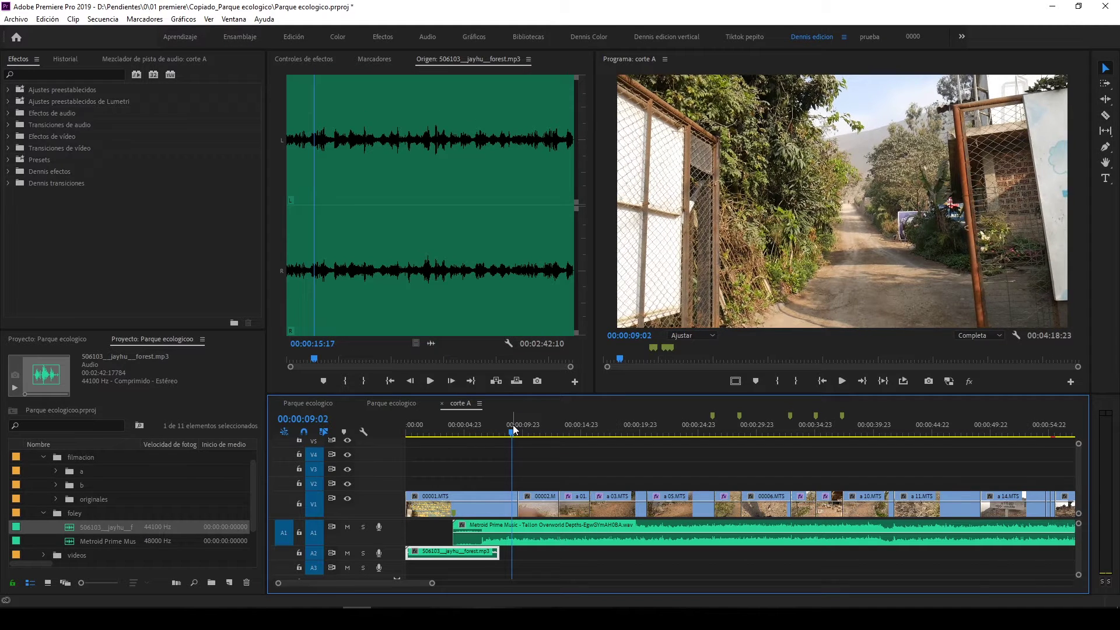
{"action": "left_click", "coordinate": [514, 430]}
{"action": "left_click_drag", "start_coordinate": [514, 430], "coordinate": [519, 428]}
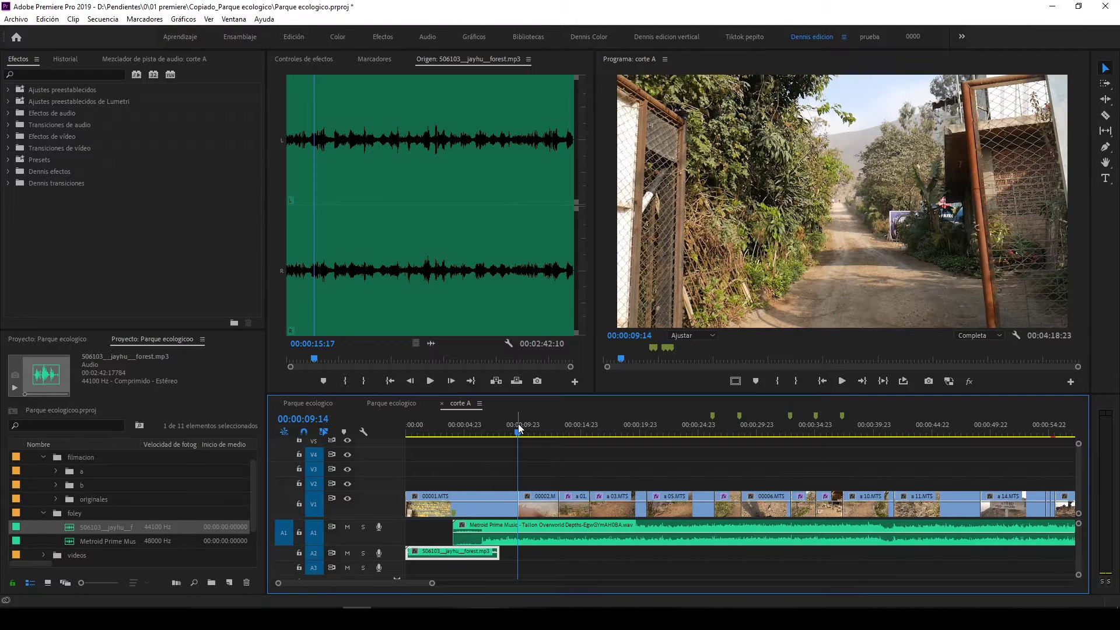
{"action": "key", "text": "shift+Left"}
{"action": "key", "text": "shift+Left"}
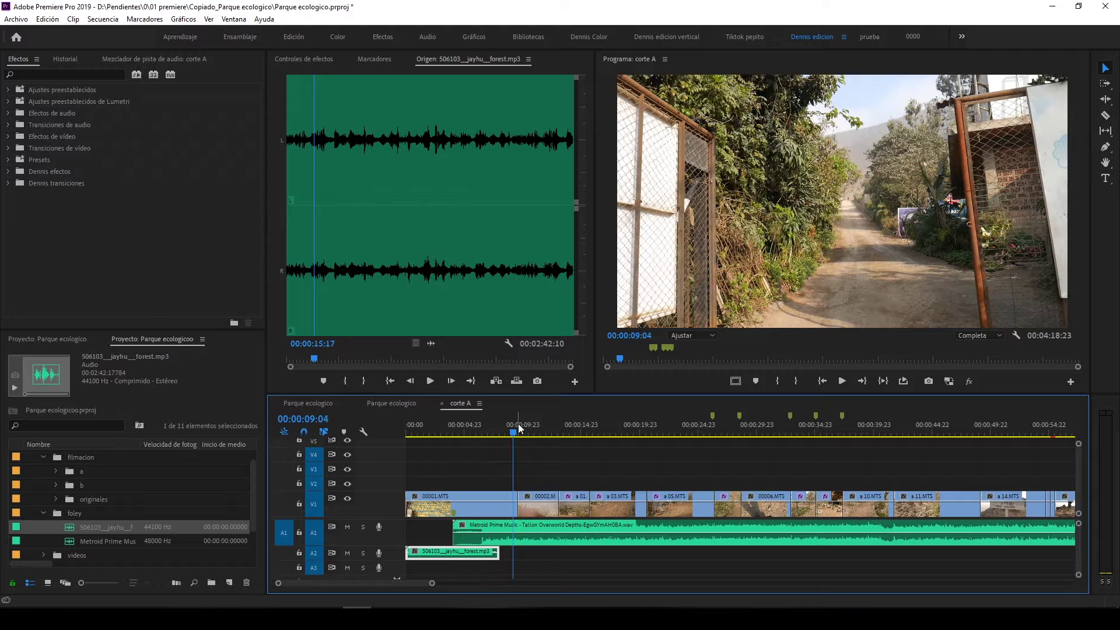
- Trim the forest clip's end on A2 so it reaches 00:00:09:04
{"action": "left_click_drag", "start_coordinate": [496, 554], "coordinate": [483, 556]}
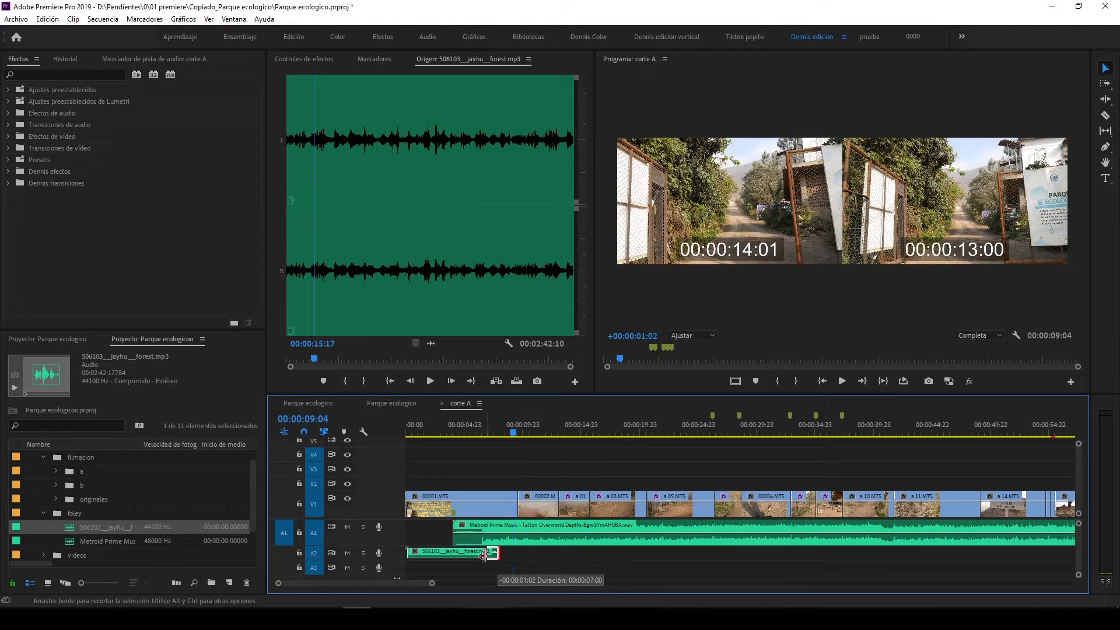
{"action": "left_click_drag", "start_coordinate": [484, 556], "coordinate": [482, 553]}
{"action": "left_click", "coordinate": [481, 550]}
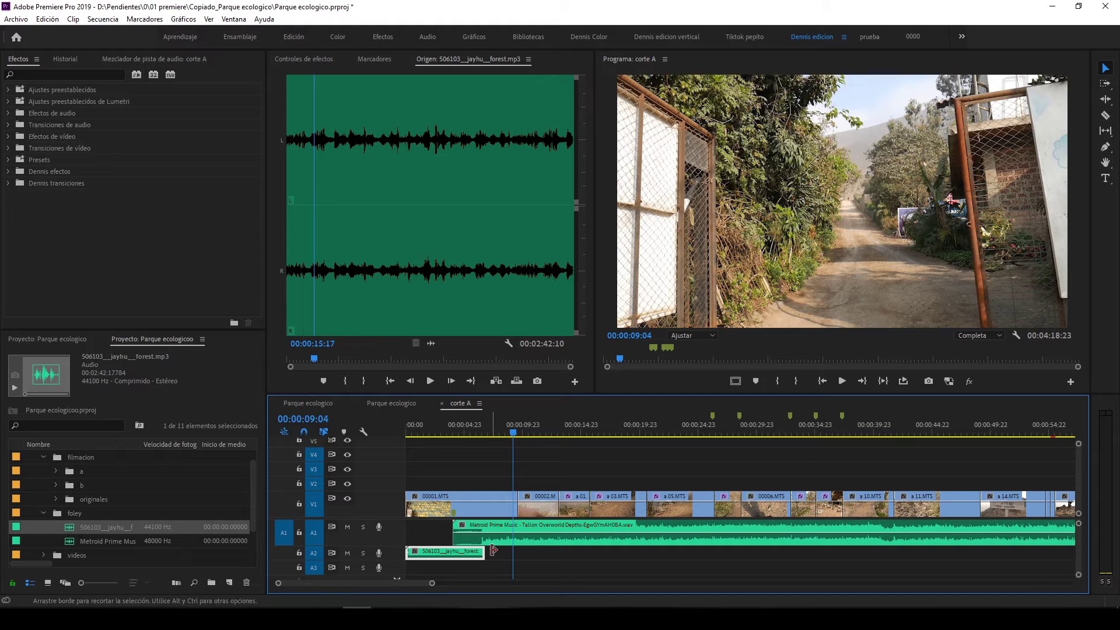
{"action": "left_click_drag", "start_coordinate": [489, 549], "coordinate": [506, 553]}
{"action": "left_click_drag", "start_coordinate": [505, 553], "coordinate": [523, 553]}
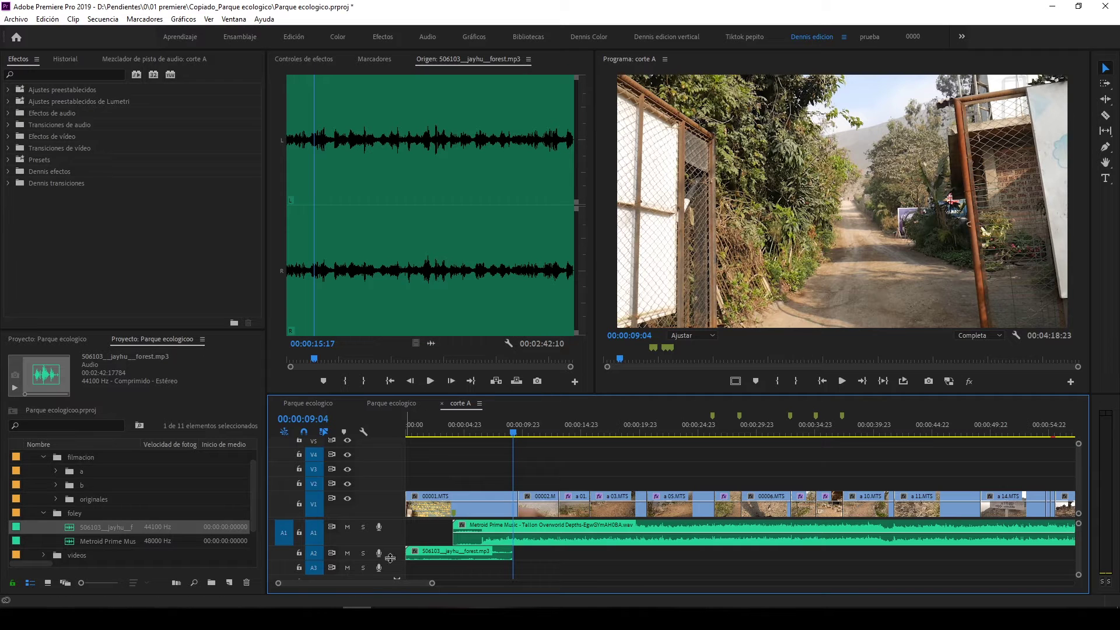
- Mute music track A1 and play from about 00:00:03:08 to hear the trimmed ambience alone
{"action": "left_click", "coordinate": [346, 527]}
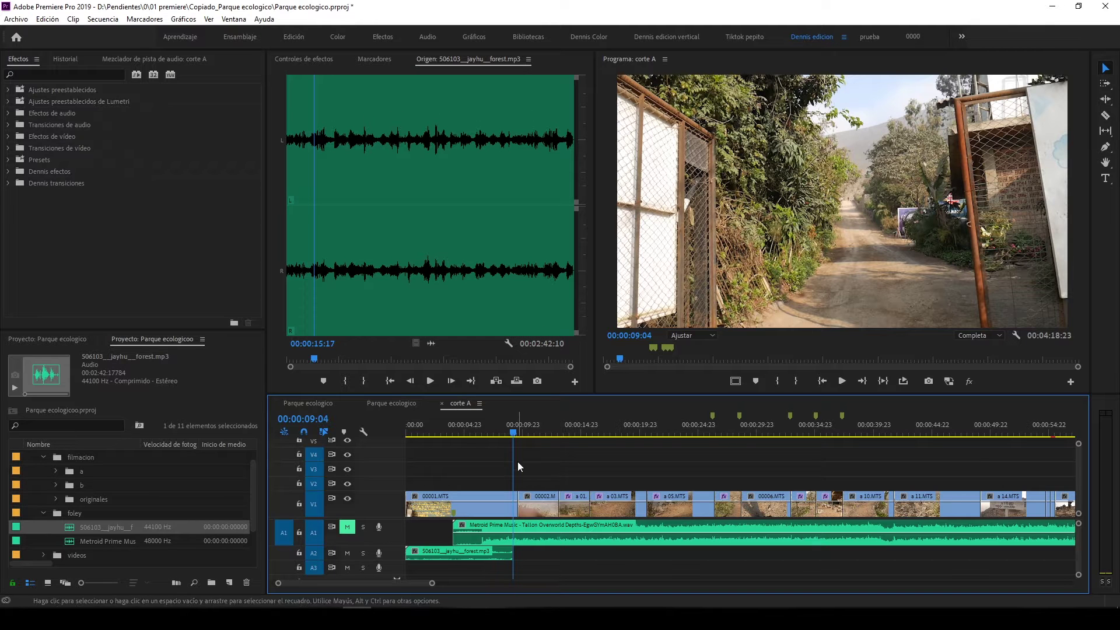
{"action": "left_click", "coordinate": [522, 432]}
{"action": "key", "text": "space"}
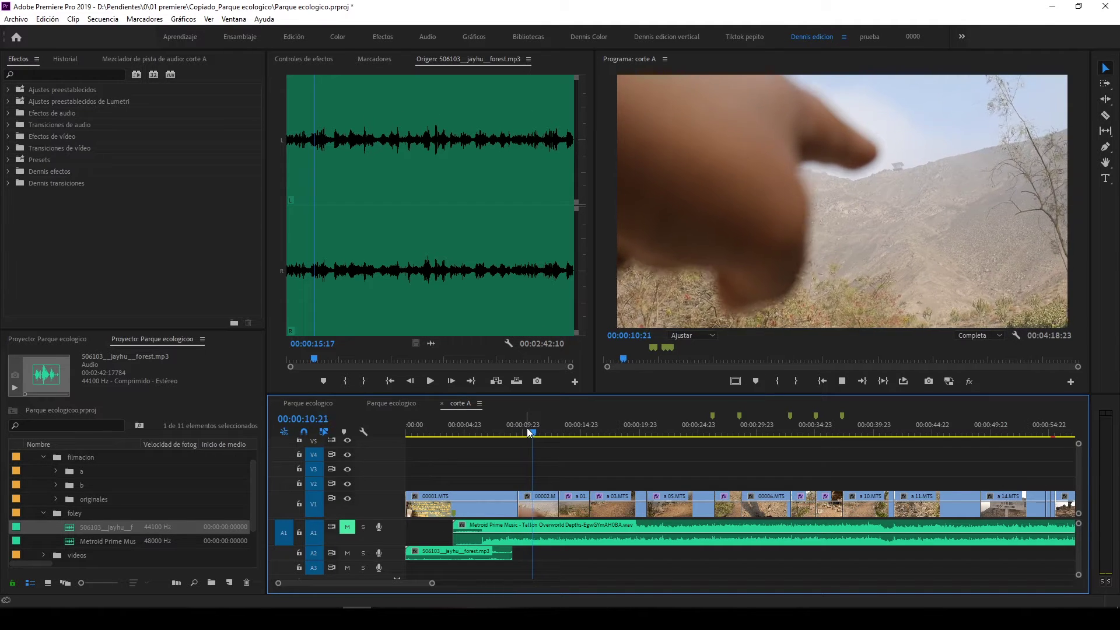
{"action": "left_click", "coordinate": [452, 436]}
{"action": "left_click_drag", "start_coordinate": [451, 436], "coordinate": [446, 437]}
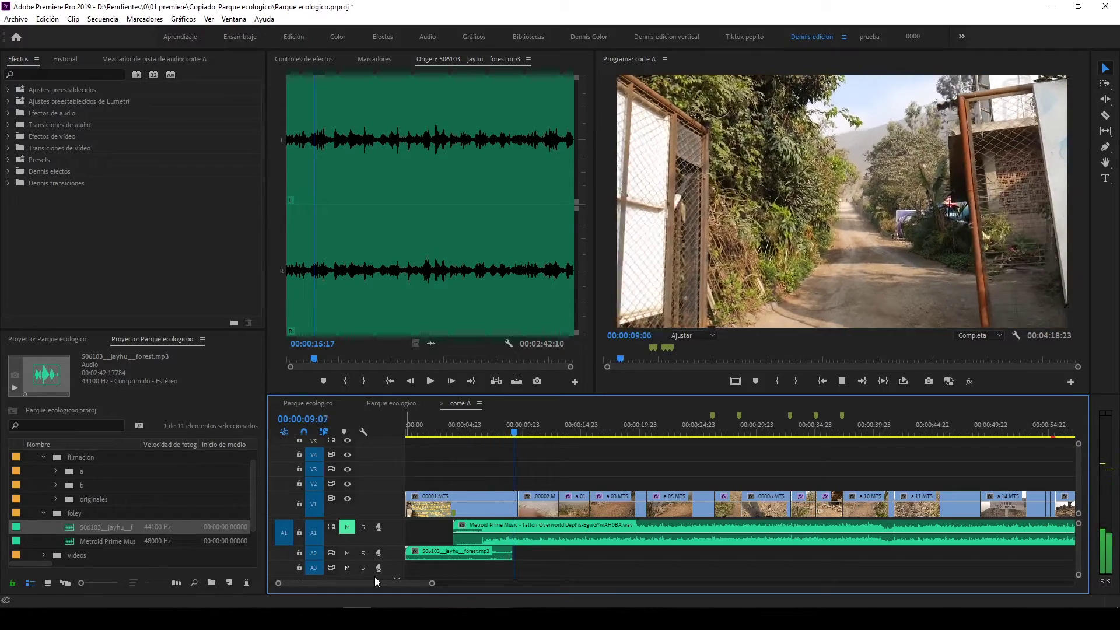
{"action": "key", "text": "space"}
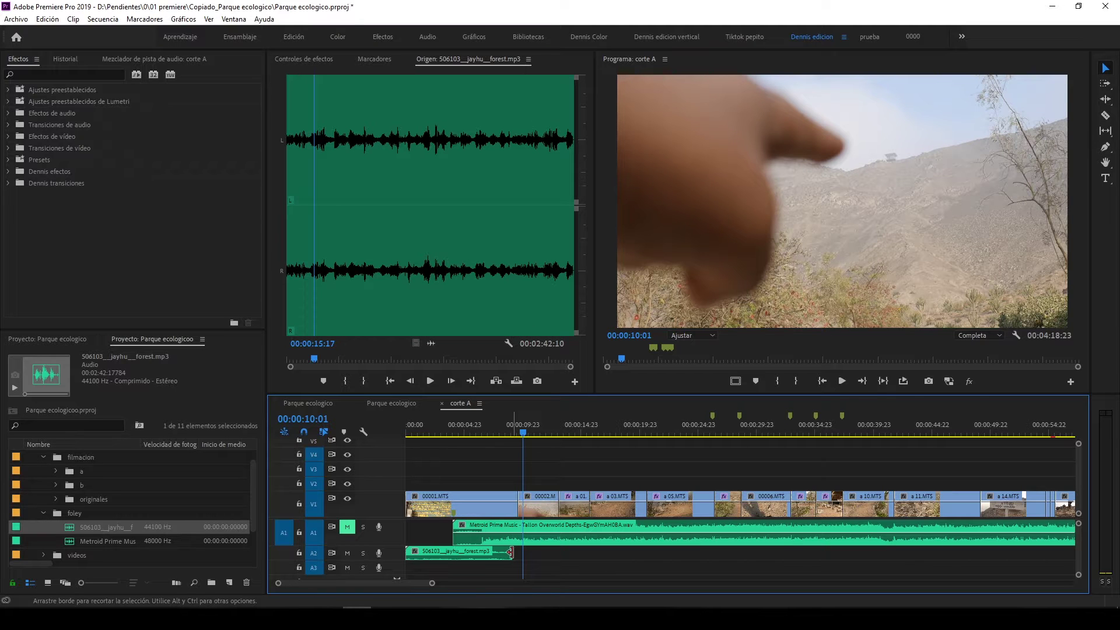
- Apply the default crossfade to the forest clip's end and confirm its one-second duration in Effect Controls
{"action": "right_click", "coordinate": [511, 553]}
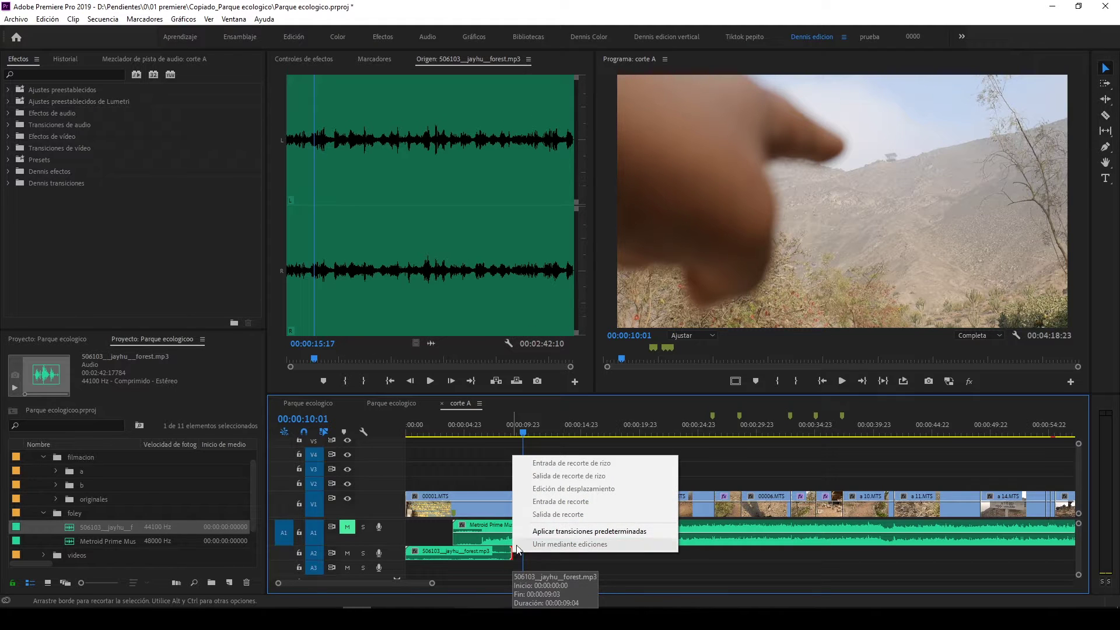
{"action": "left_click", "coordinate": [540, 532]}
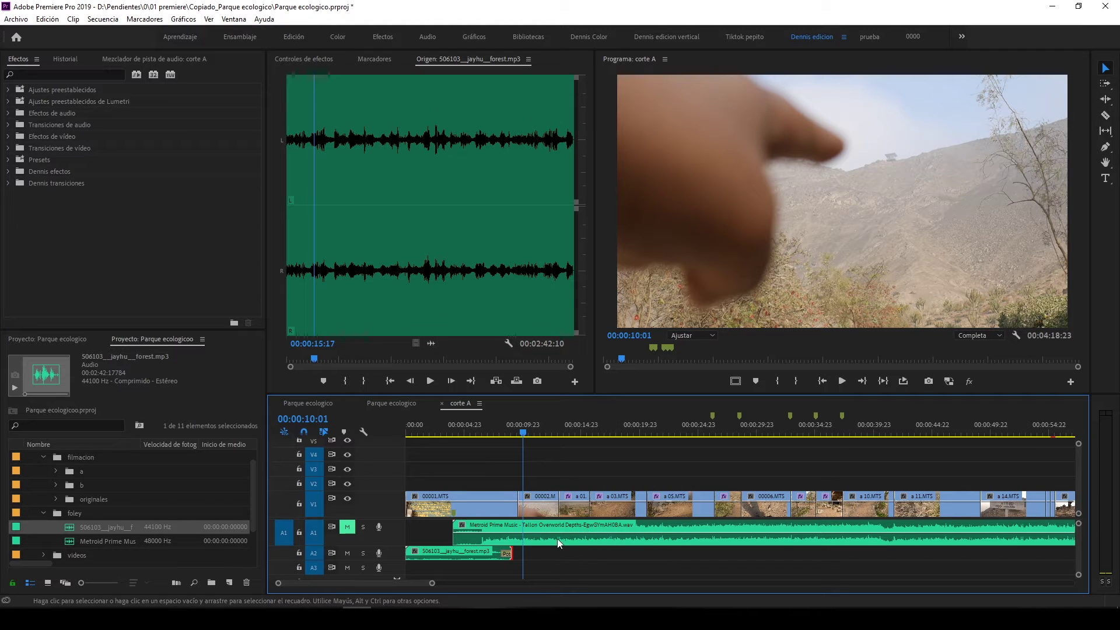
{"action": "left_click", "coordinate": [311, 57]}
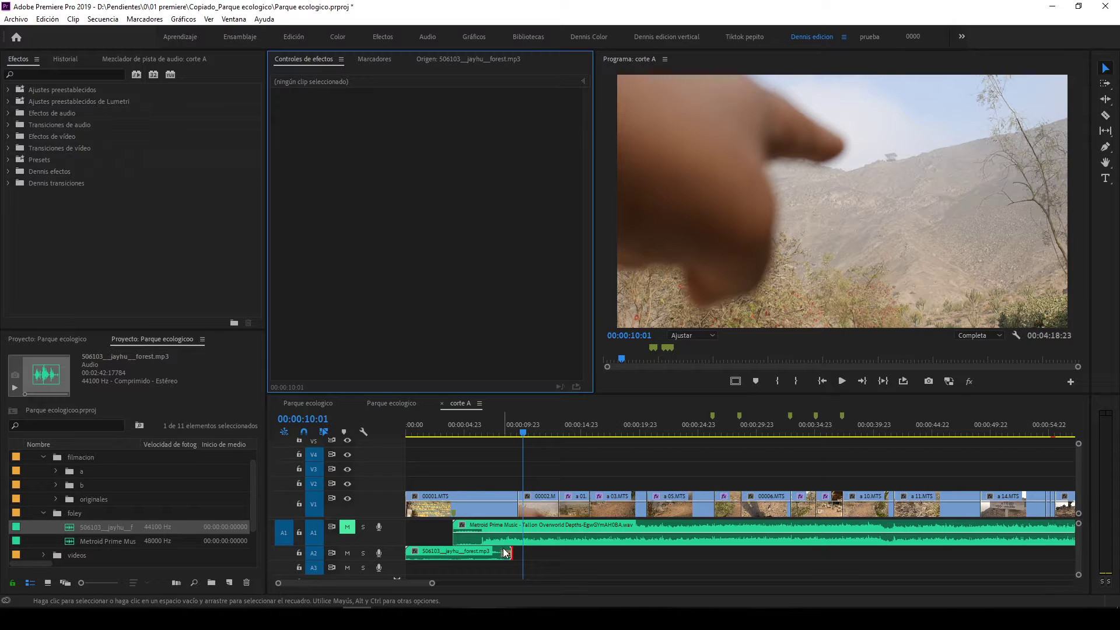
{"action": "left_click", "coordinate": [507, 553]}
{"action": "left_click", "coordinate": [507, 553]}
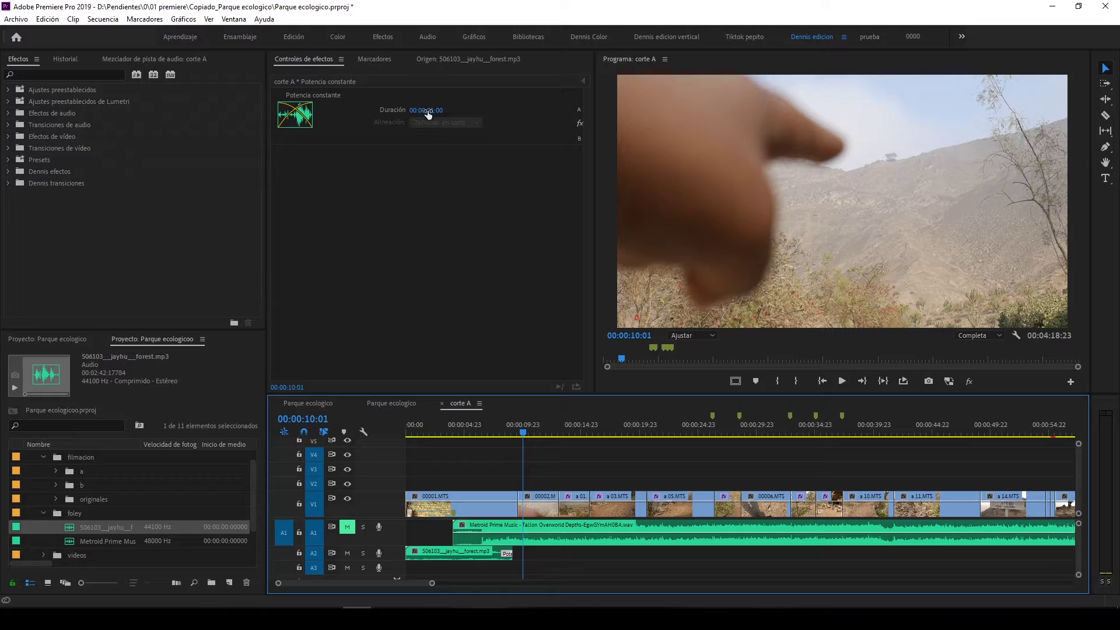
{"action": "left_click", "coordinate": [493, 435]}
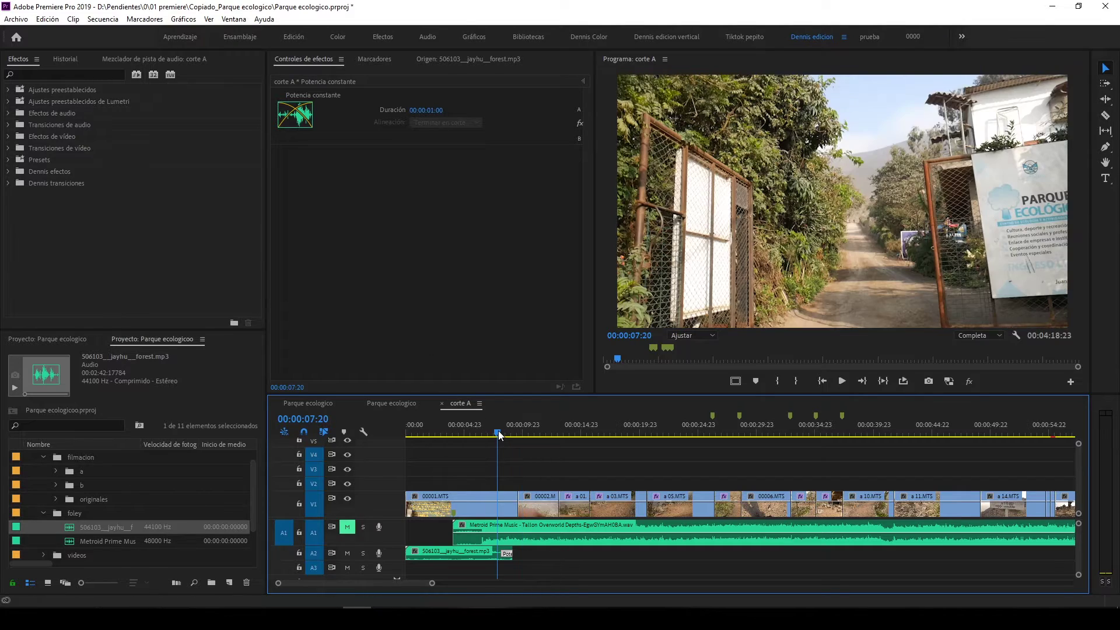
- Play through the forest fade twice and zoom the timeline in on it
{"action": "key", "text": "space"}
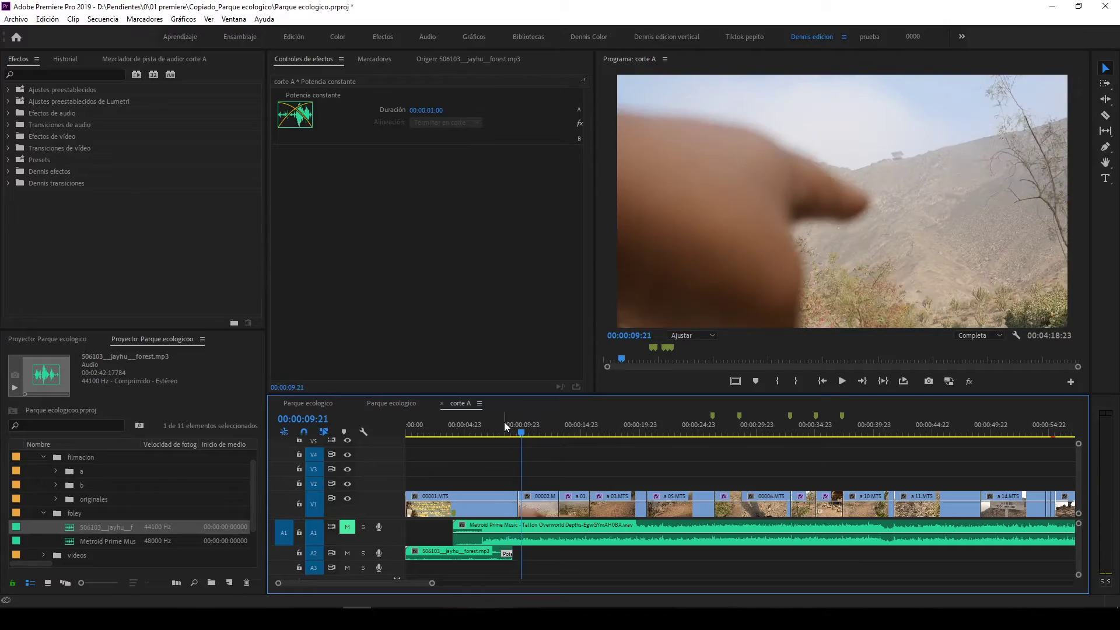
{"action": "left_click", "coordinate": [497, 425]}
{"action": "key", "text": "space"}
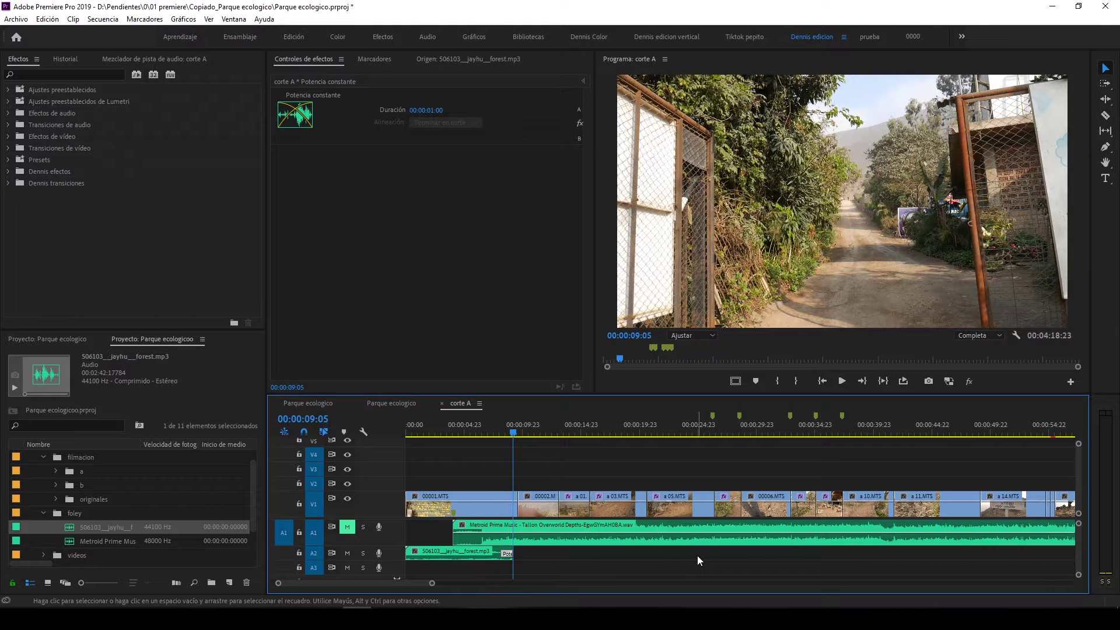
{"action": "key", "text": "equal"}
{"action": "key", "text": "equal"}
{"action": "key", "text": "equal"}
{"action": "key", "text": "minus"}
{"action": "key", "text": "minus"}
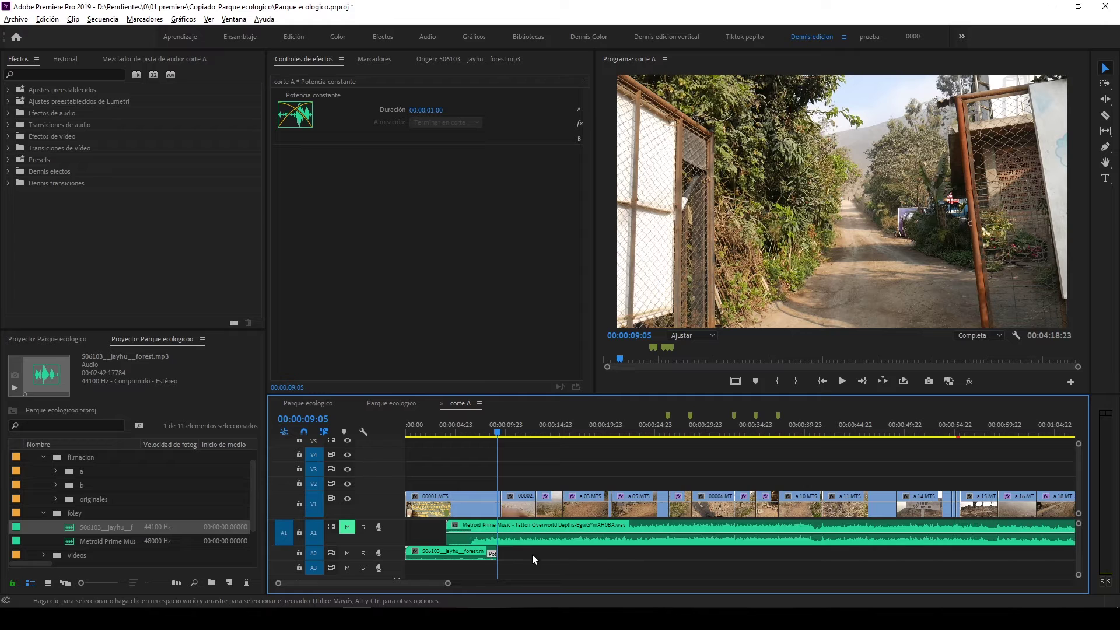
{"action": "key", "text": "equal"}
{"action": "key", "text": "equal"}
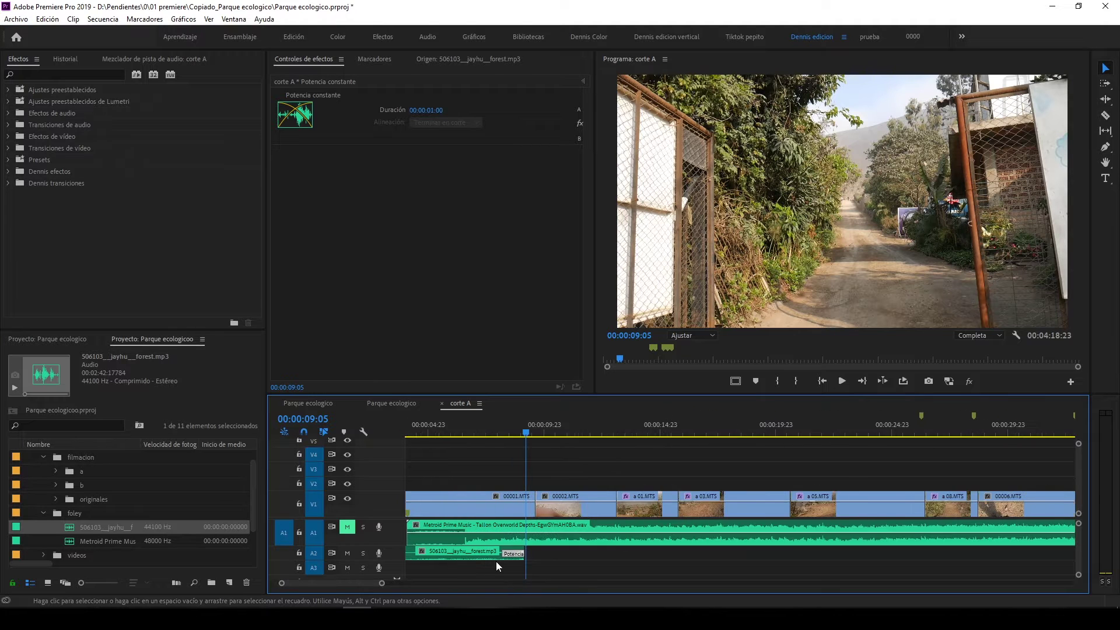
{"action": "key", "text": "equal"}
- Replay the fade from 00:00:07:02 and settle the playhead near 00:00:08:22, zoomed in
{"action": "left_click", "coordinate": [451, 429]}
{"action": "key", "text": "space"}
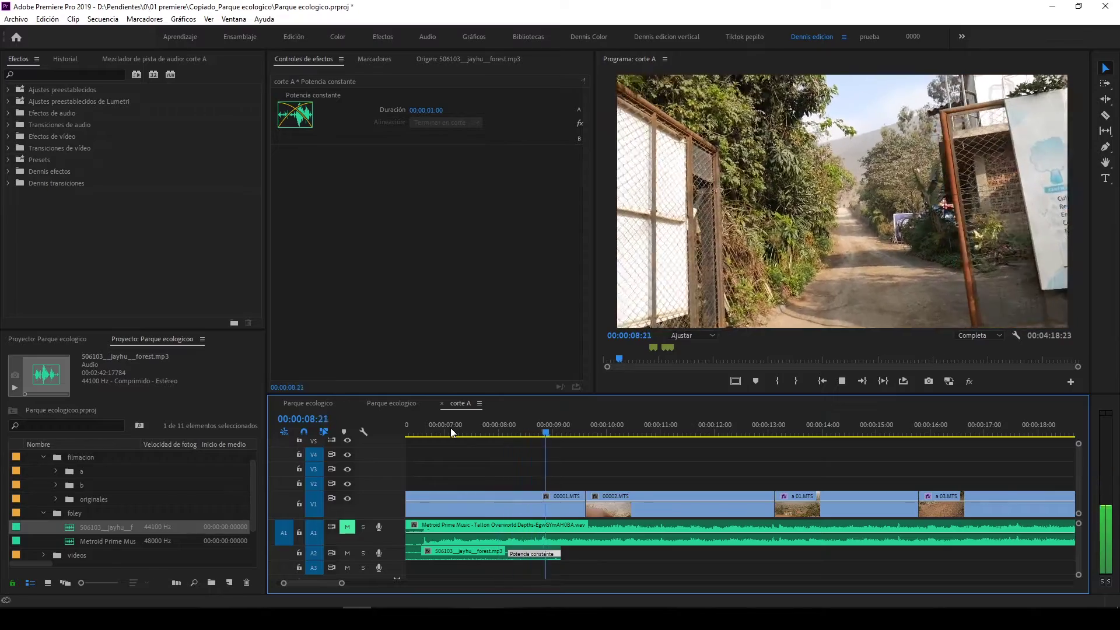
{"action": "left_click", "coordinate": [534, 431]}
{"action": "left_click_drag", "start_coordinate": [533, 432], "coordinate": [546, 436]}
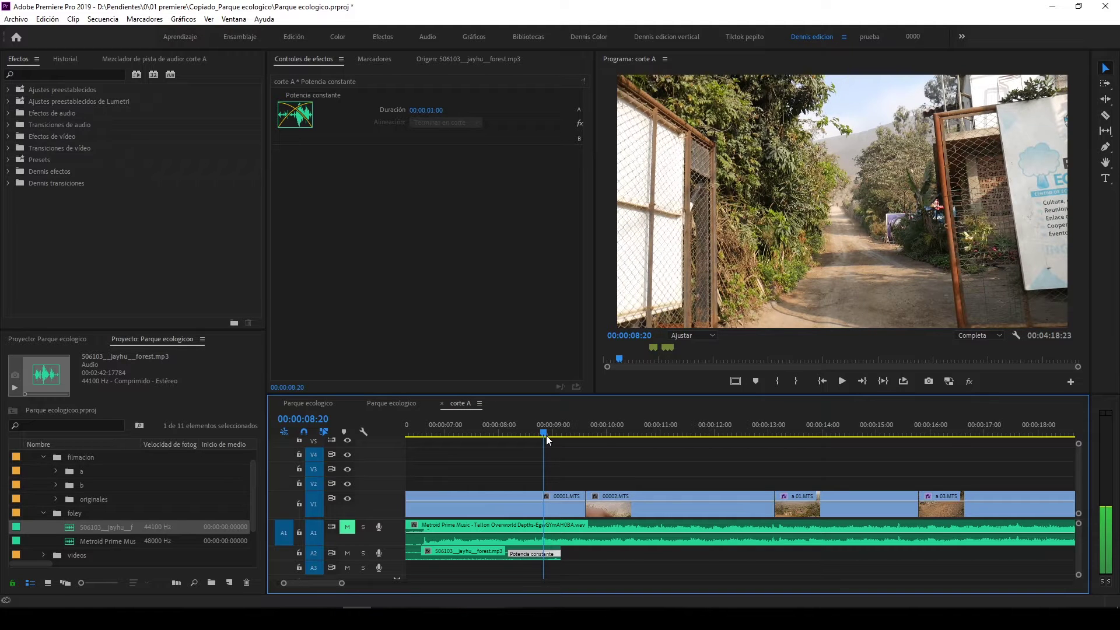
{"action": "left_click_drag", "start_coordinate": [546, 435], "coordinate": [481, 452]}
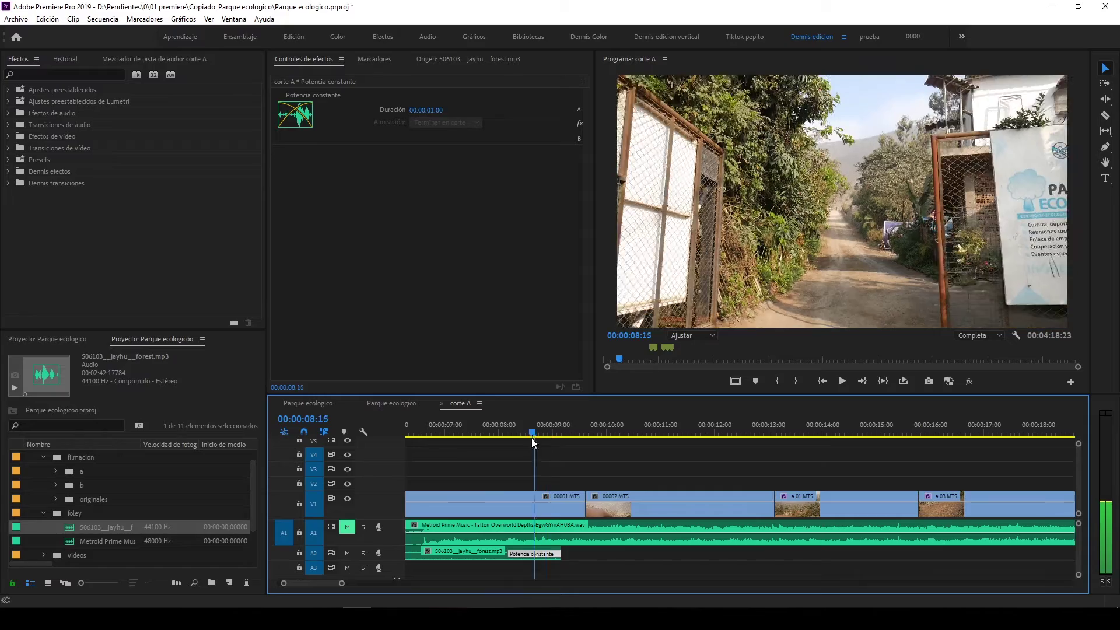
{"action": "key", "text": "space"}
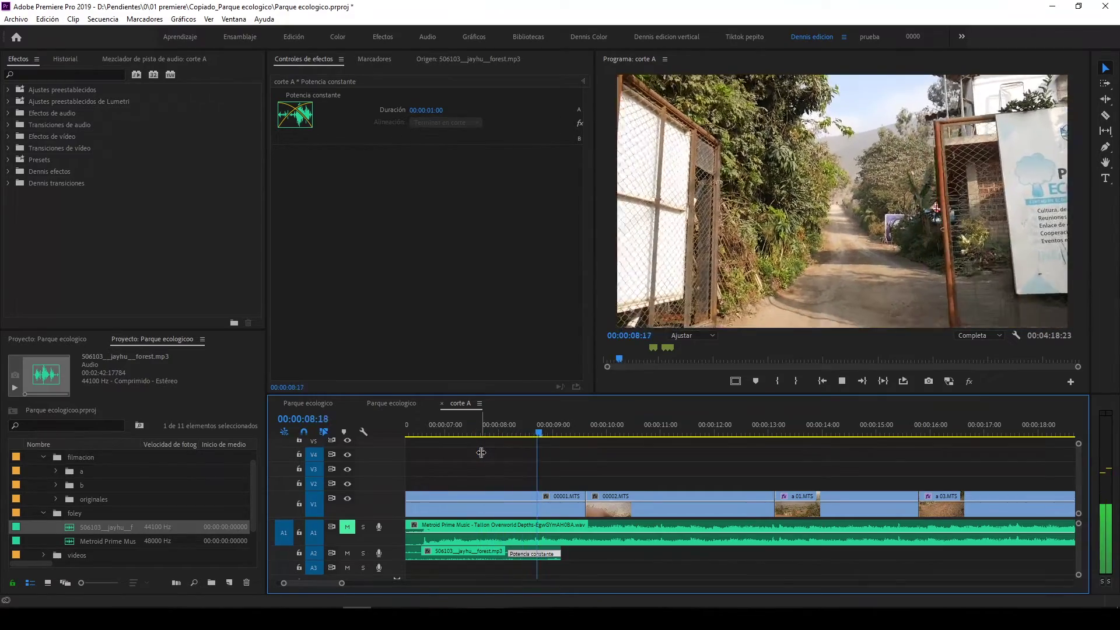
{"action": "mouse_move", "coordinate": [531, 433]}
{"action": "left_mouse_down"}
{"action": "mouse_move", "coordinate": [549, 433]}
{"action": "mouse_move", "coordinate": [539, 431]}
{"action": "left_mouse_up"}
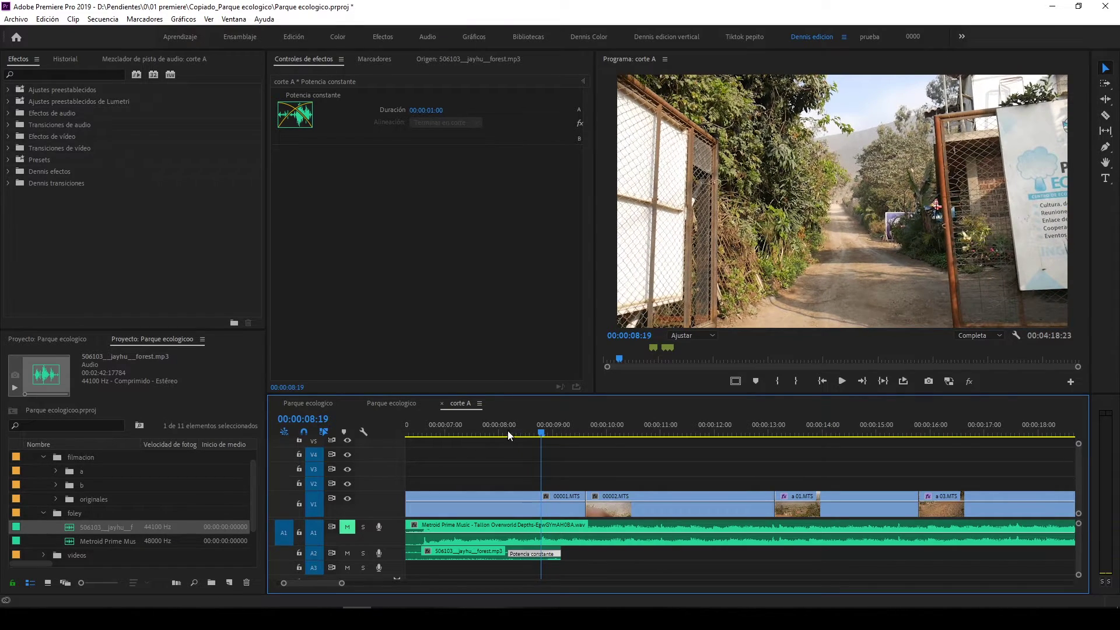
{"action": "key", "text": "Right"}
{"action": "key", "text": "Right"}
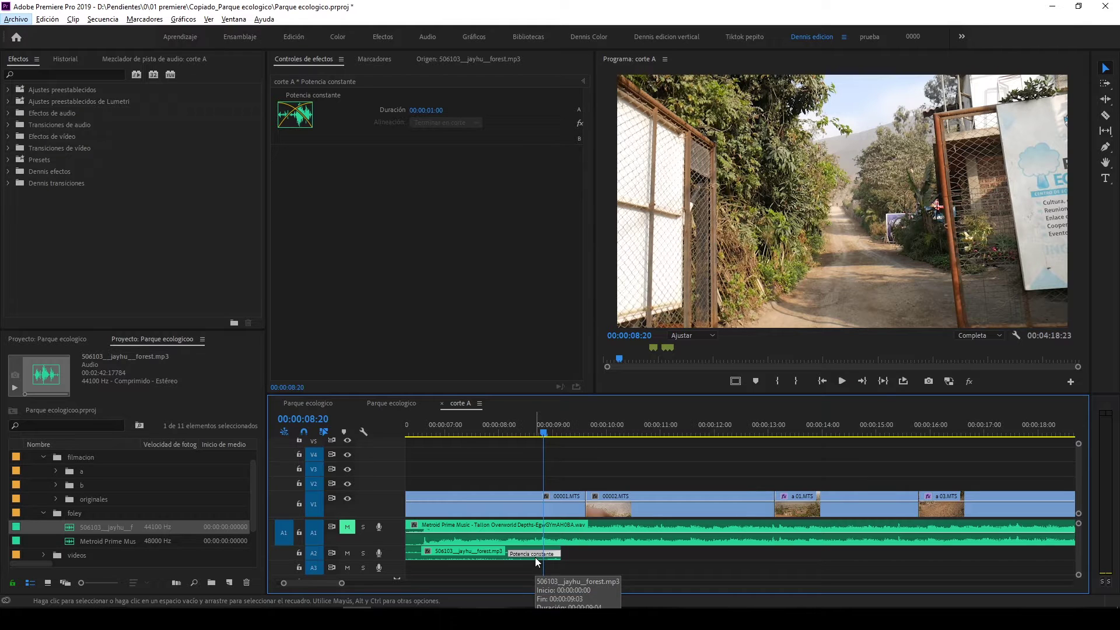
{"action": "key", "text": "equal"}
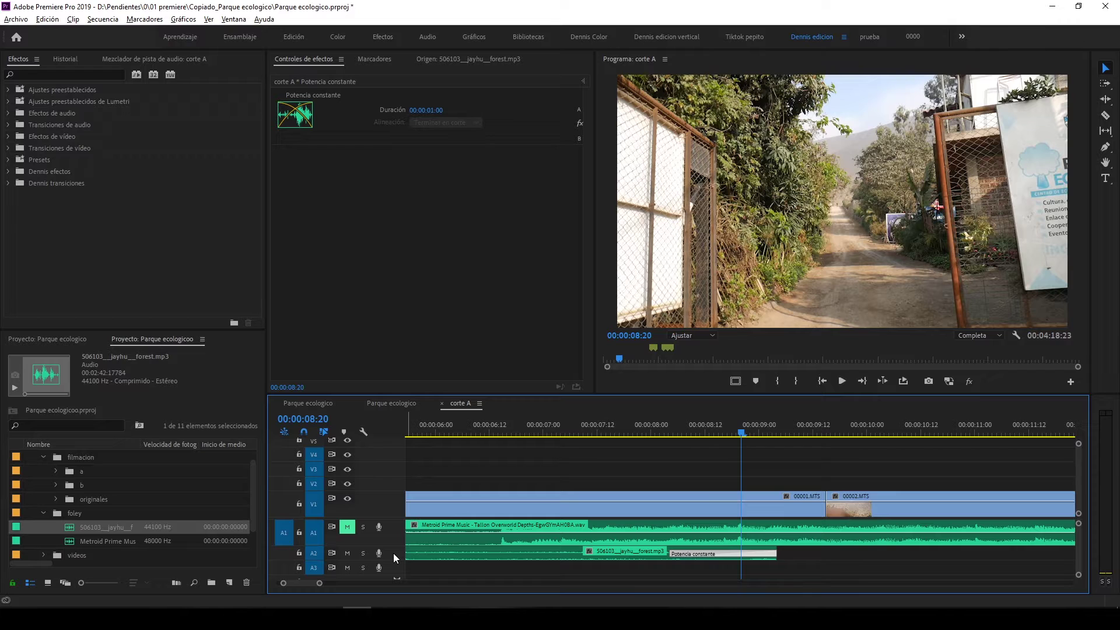
- Enlarge track A2 to show its waveform and park the playhead at 00:00:08:21
{"action": "double_click", "coordinate": [393, 553]}
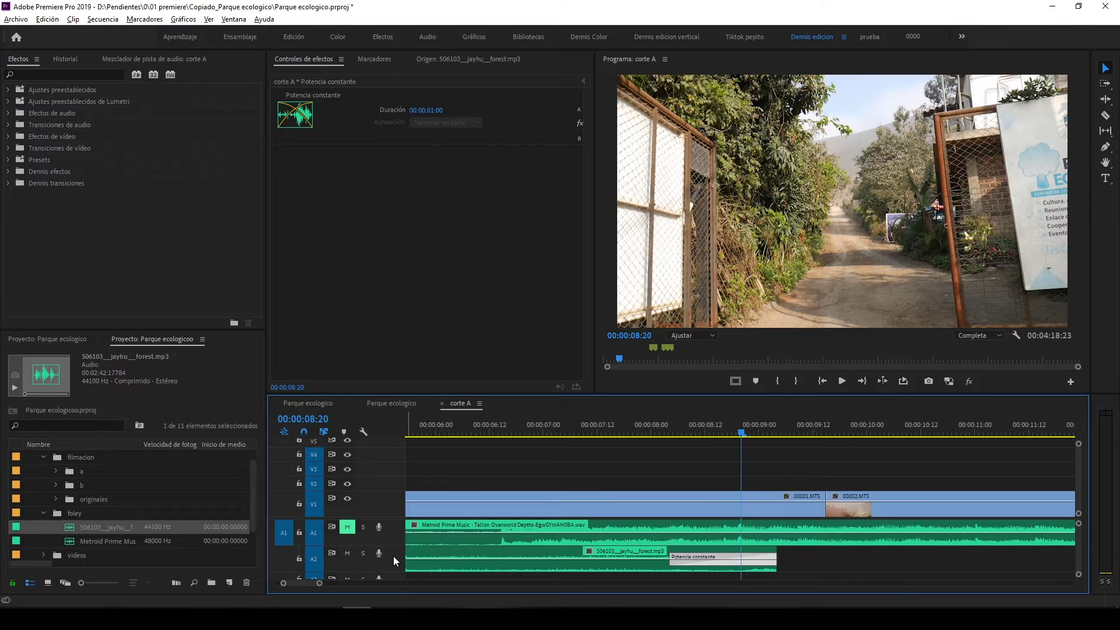
{"action": "key", "text": "alt"}
{"action": "key", "text": "alt"}
{"action": "scroll", "coordinate": [824, 559], "scroll_direction": "down", "scroll_amount": 2}
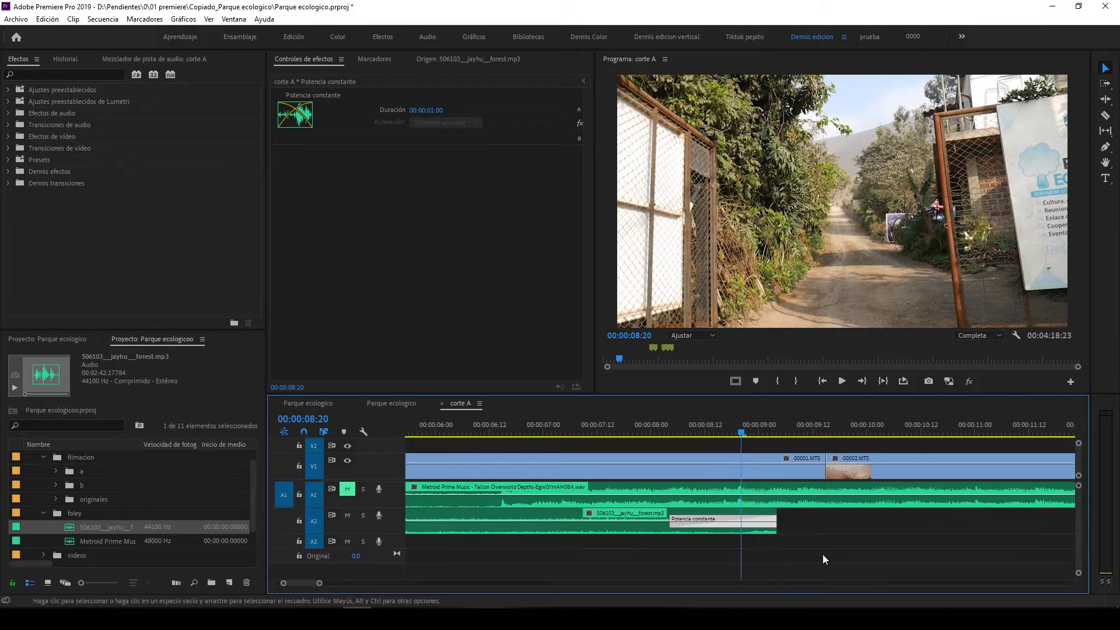
{"action": "double_click", "coordinate": [389, 529]}
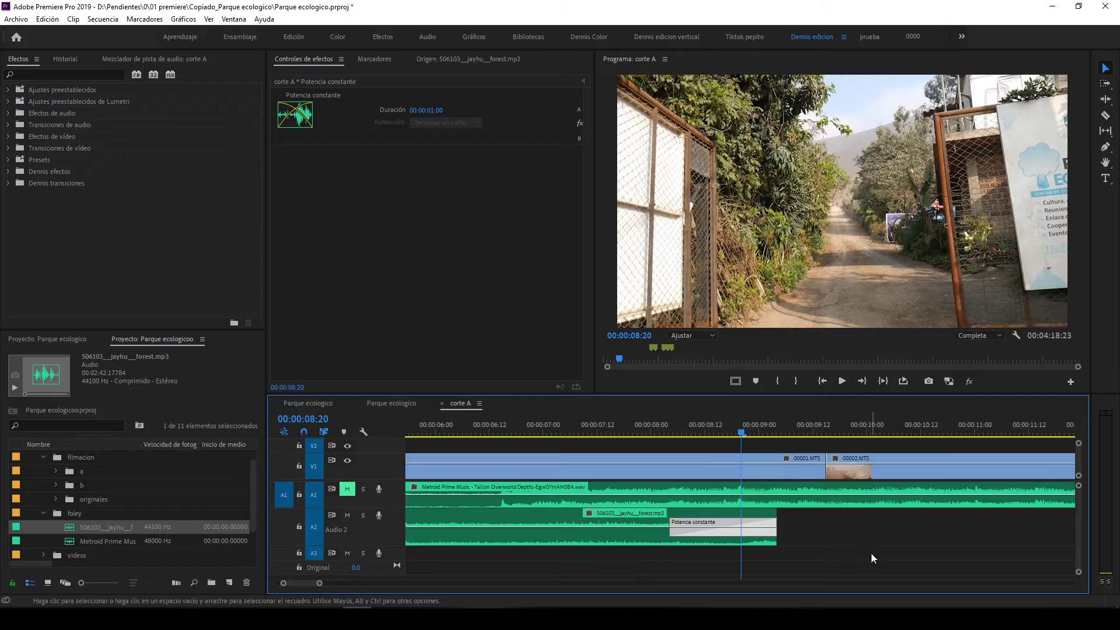
{"action": "left_click", "coordinate": [840, 535]}
{"action": "left_click_drag", "start_coordinate": [666, 431], "coordinate": [588, 429]}
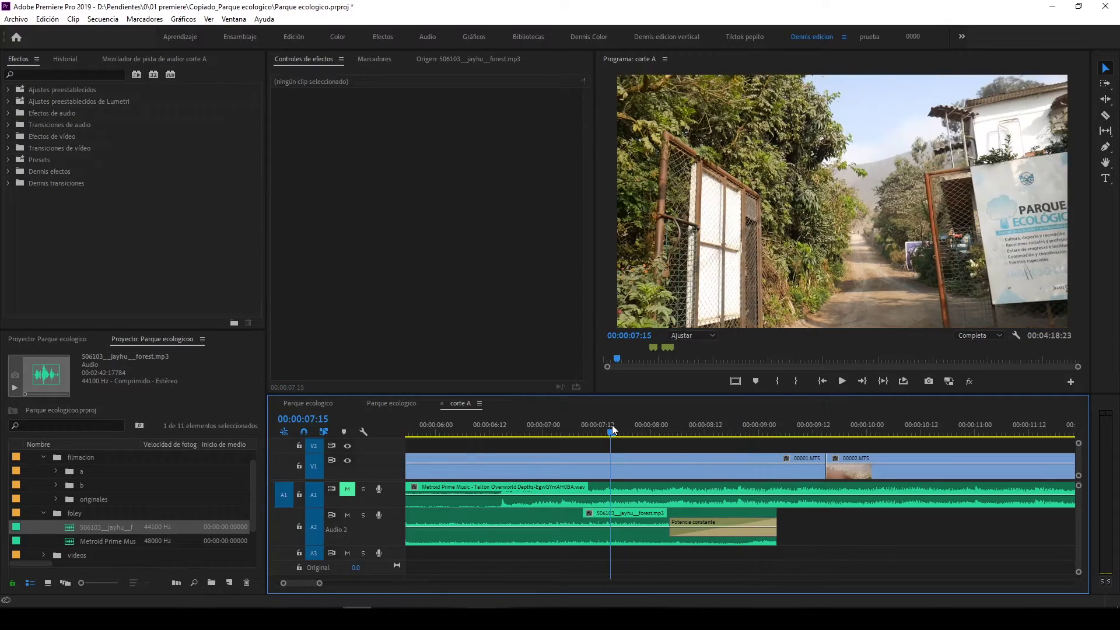
{"action": "key", "text": "space"}
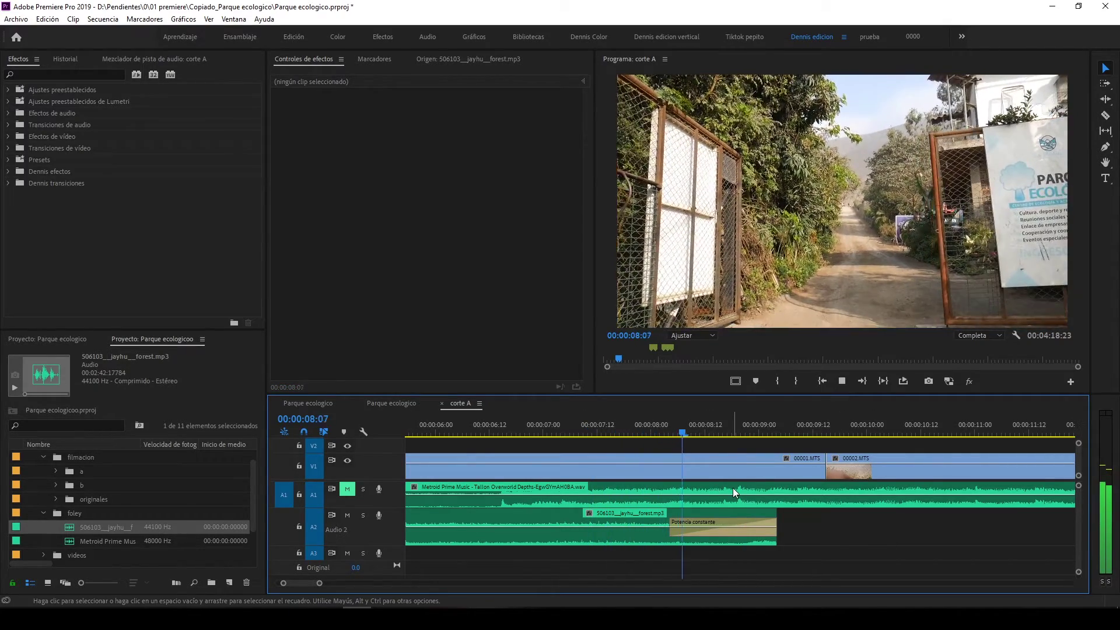
{"action": "left_click", "coordinate": [751, 432]}
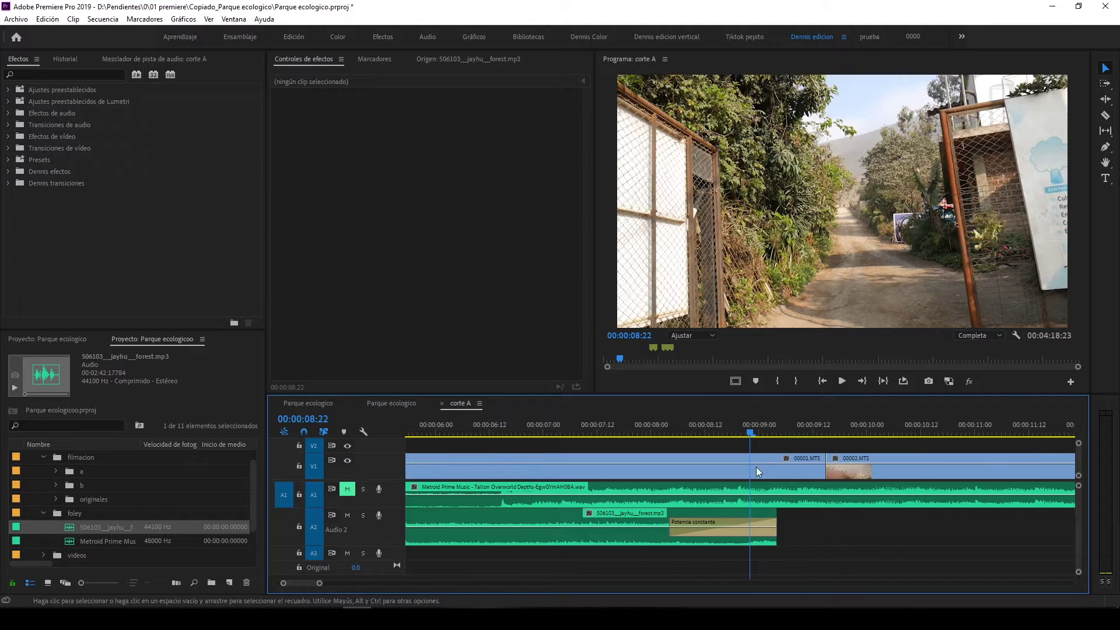
{"action": "left_click_drag", "start_coordinate": [753, 439], "coordinate": [749, 436]}
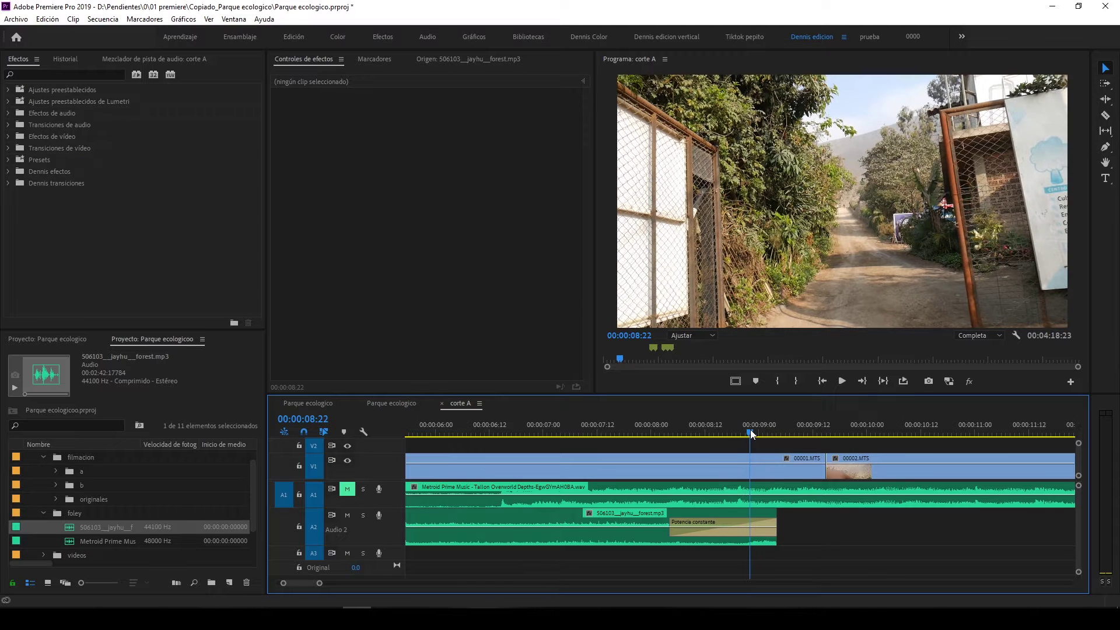
- Trim the forest clip's end to 00:00:08:21, replay the section, and unmute the music track
{"action": "left_click", "coordinate": [783, 520]}
{"action": "key", "text": "minus"}
{"action": "key", "text": "e"}
{"action": "key", "text": "minus"}
{"action": "left_click", "coordinate": [663, 434]}
{"action": "key", "text": "space"}
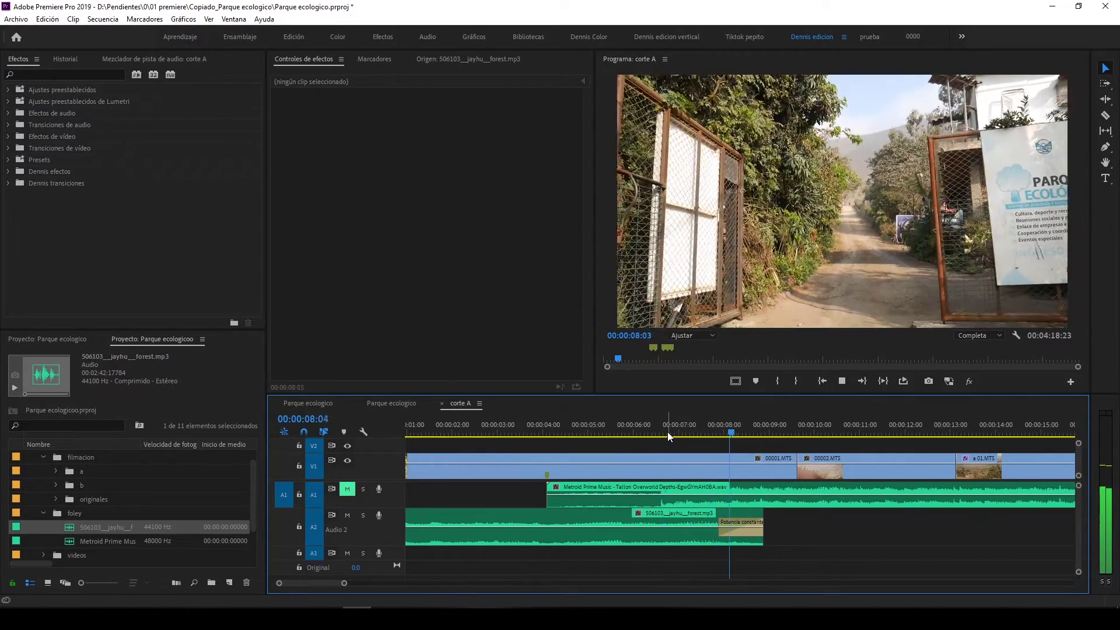
{"action": "key", "text": "space"}
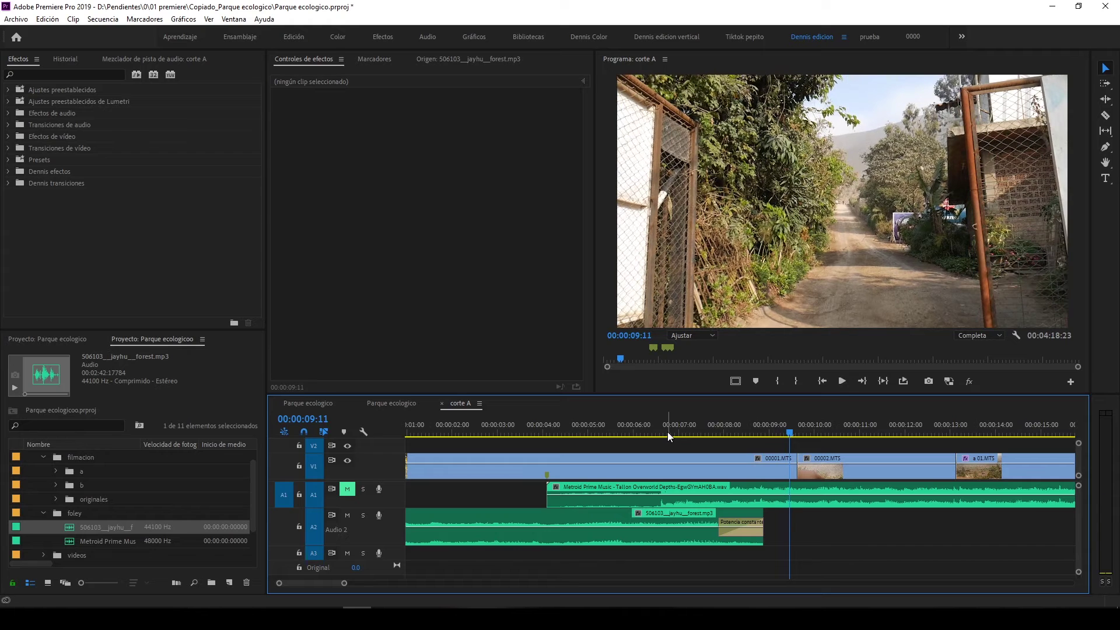
{"action": "left_click", "coordinate": [347, 489]}
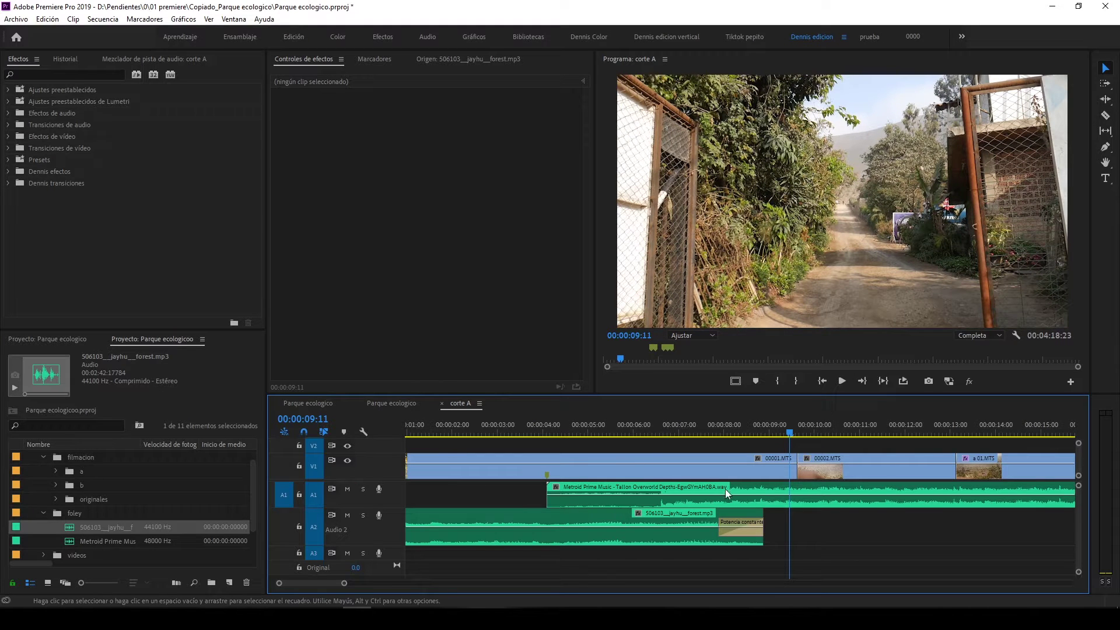
- Play the sequence opening with the music, then save the Parque ecologico project
{"action": "key", "text": "minus"}
{"action": "left_click", "coordinate": [471, 437]}
{"action": "key", "text": "space"}
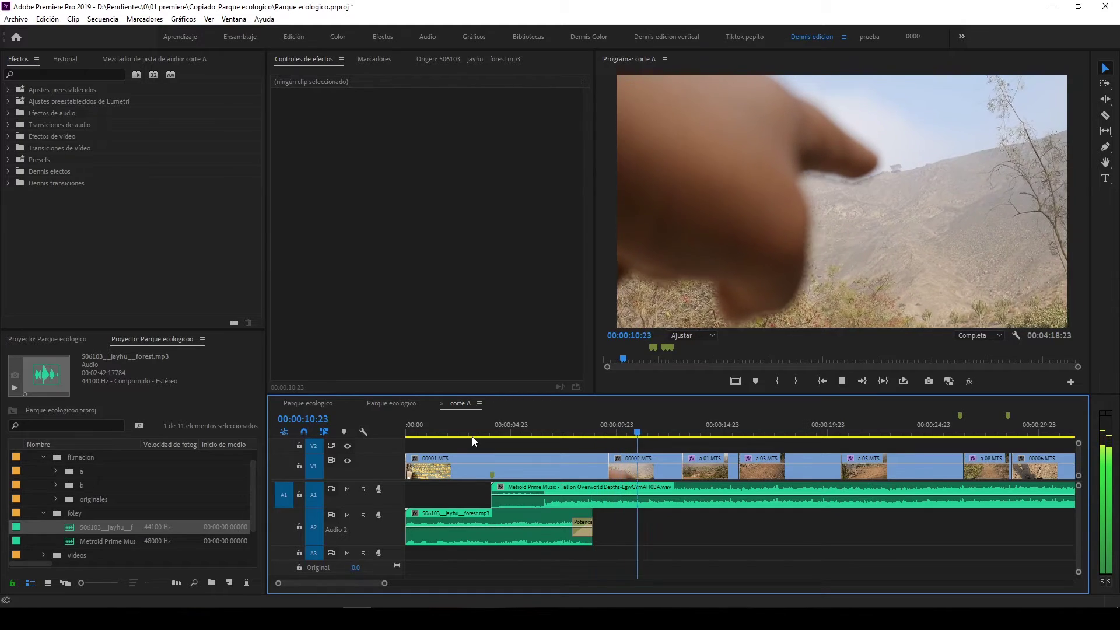
{"action": "key", "text": "space"}
{"action": "key", "text": "ctrl+s"}
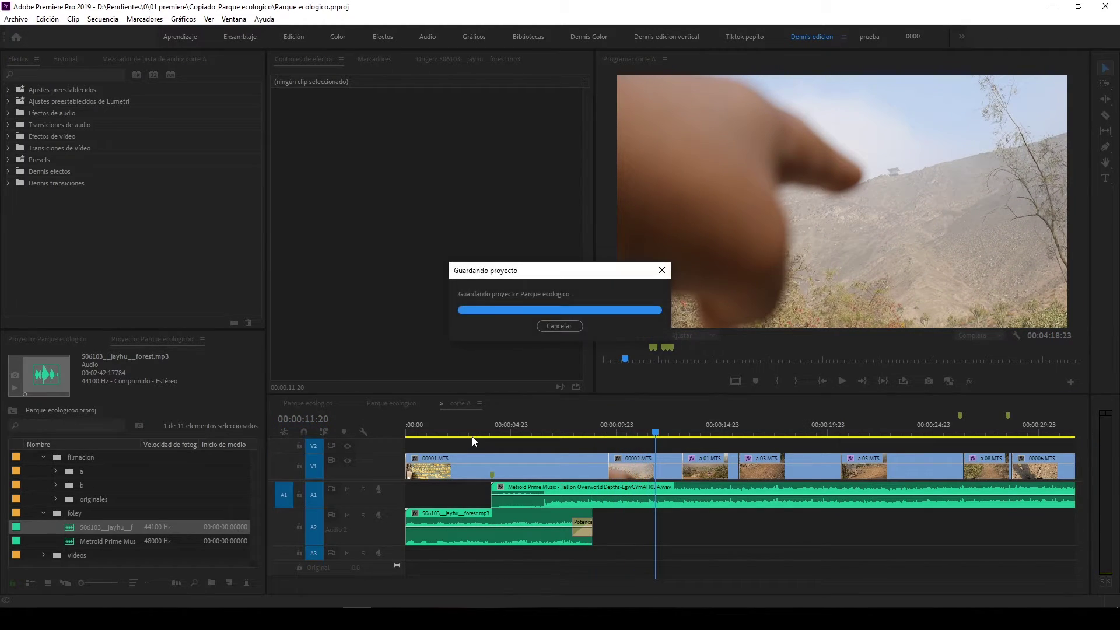
{"action": "scroll", "coordinate": [645, 534], "scroll_direction": "down", "scroll_amount": 3}
{"action": "scroll", "coordinate": [645, 534], "scroll_direction": "down", "scroll_amount": 3}
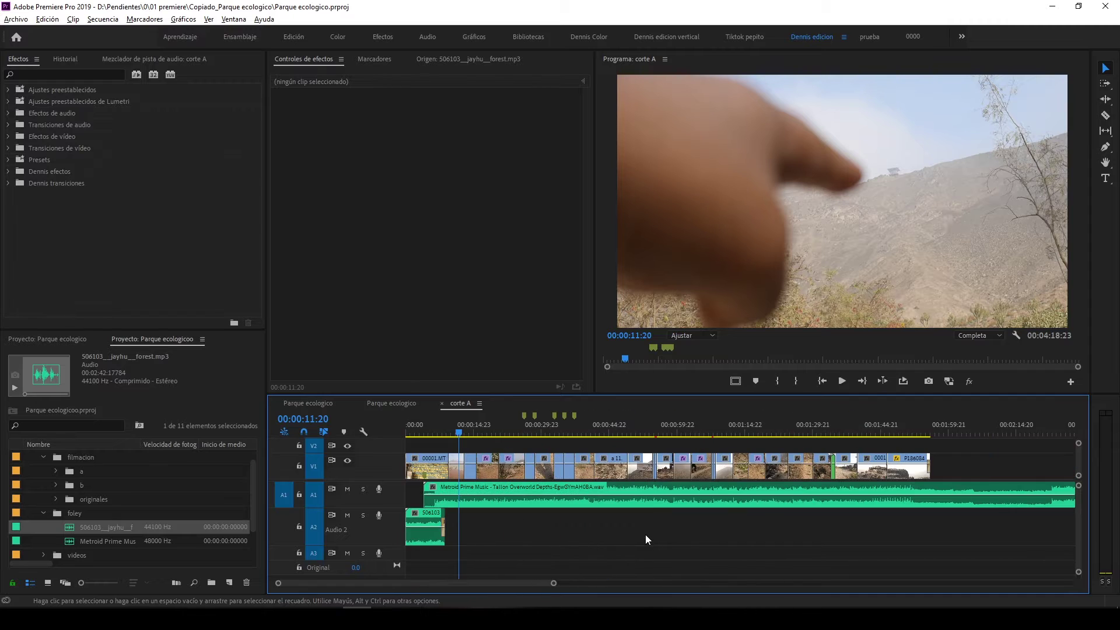
- Zoom in at the end of the video and check the last frames of P1860842.MP4
{"action": "scroll", "coordinate": [646, 534], "scroll_direction": "down", "scroll_amount": 3}
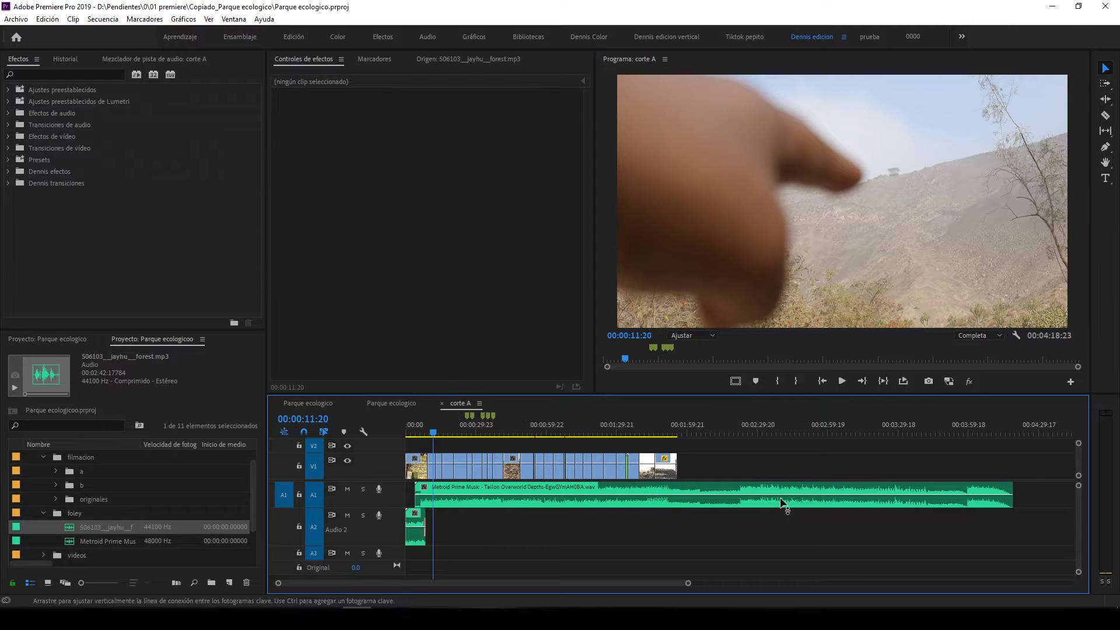
{"action": "left_click", "coordinate": [678, 429]}
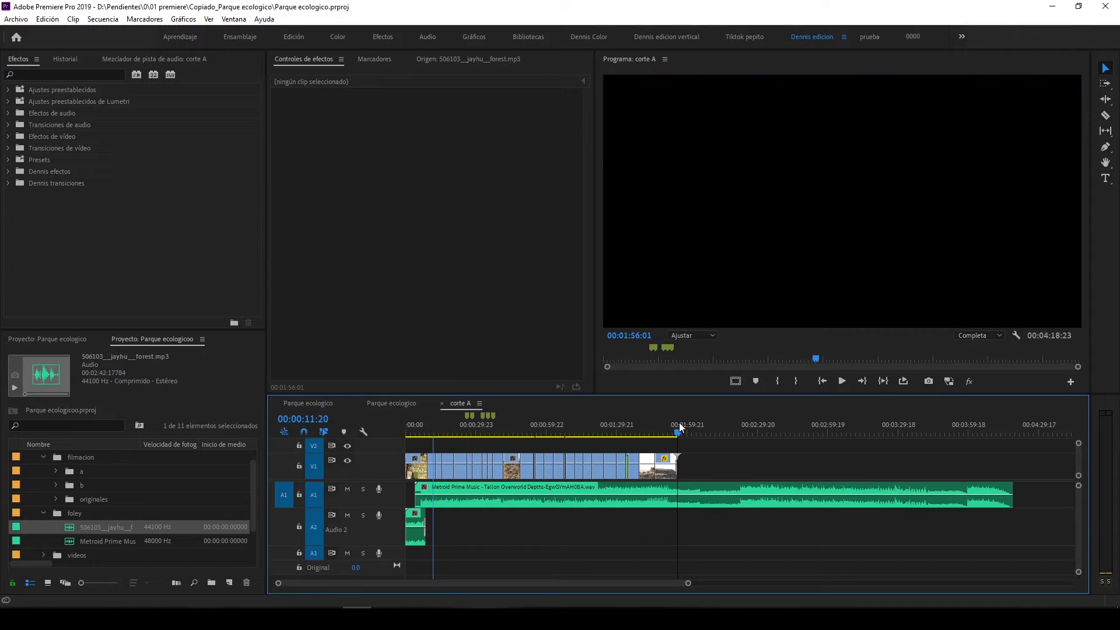
{"action": "key", "text": "="}
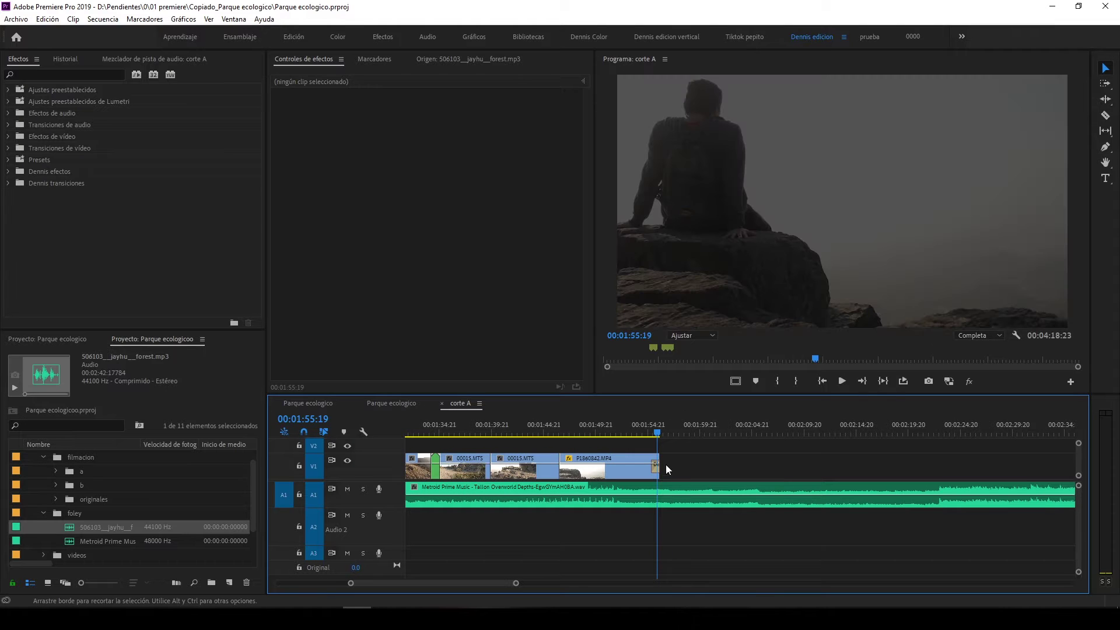
{"action": "left_click", "coordinate": [657, 469]}
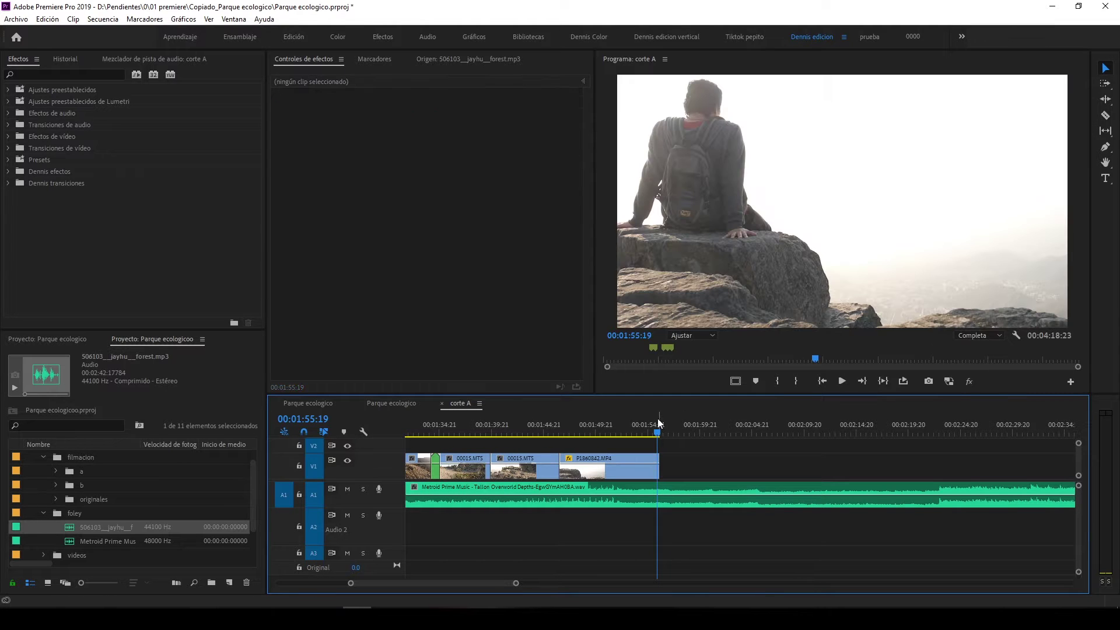
{"action": "left_click_drag", "start_coordinate": [656, 420], "coordinate": [664, 425]}
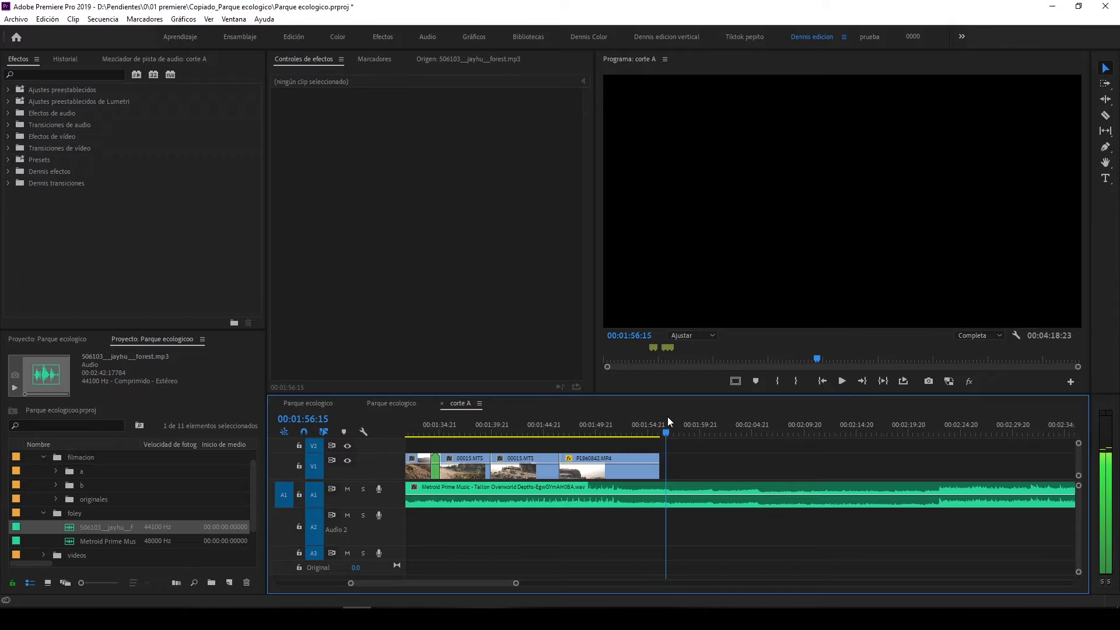
{"action": "mouse_move", "coordinate": [664, 424]}
{"action": "left_mouse_down"}
{"action": "mouse_move", "coordinate": [675, 423]}
{"action": "mouse_move", "coordinate": [660, 425]}
{"action": "left_mouse_up"}
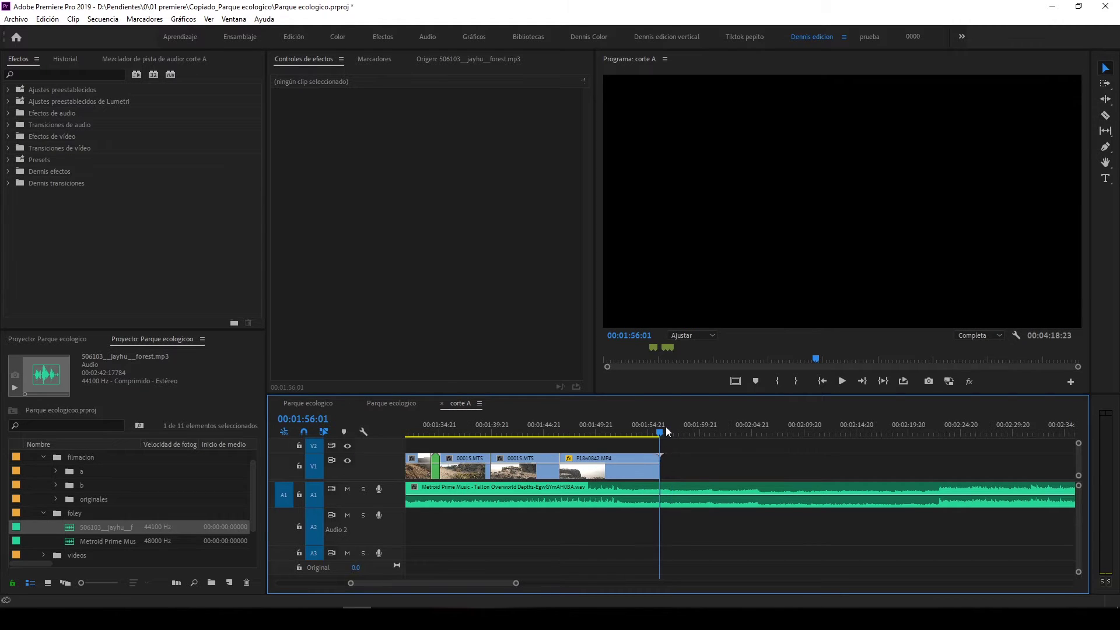
{"action": "scroll", "coordinate": [698, 477], "scroll_direction": "down", "scroll_amount": 2, "text": "alt"}
{"action": "scroll", "coordinate": [707, 471], "scroll_direction": "down", "scroll_amount": 2, "text": "alt"}
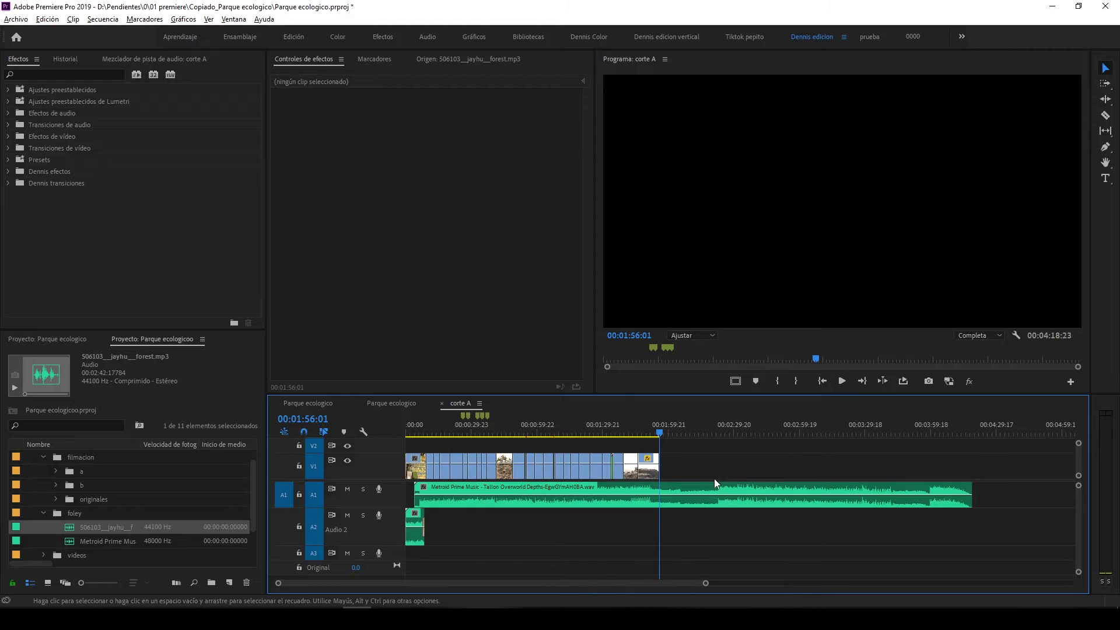
- Cut the Metroid Prime music on A1 where the last video clip ends and replay the ending
{"action": "left_click", "coordinate": [714, 505]}
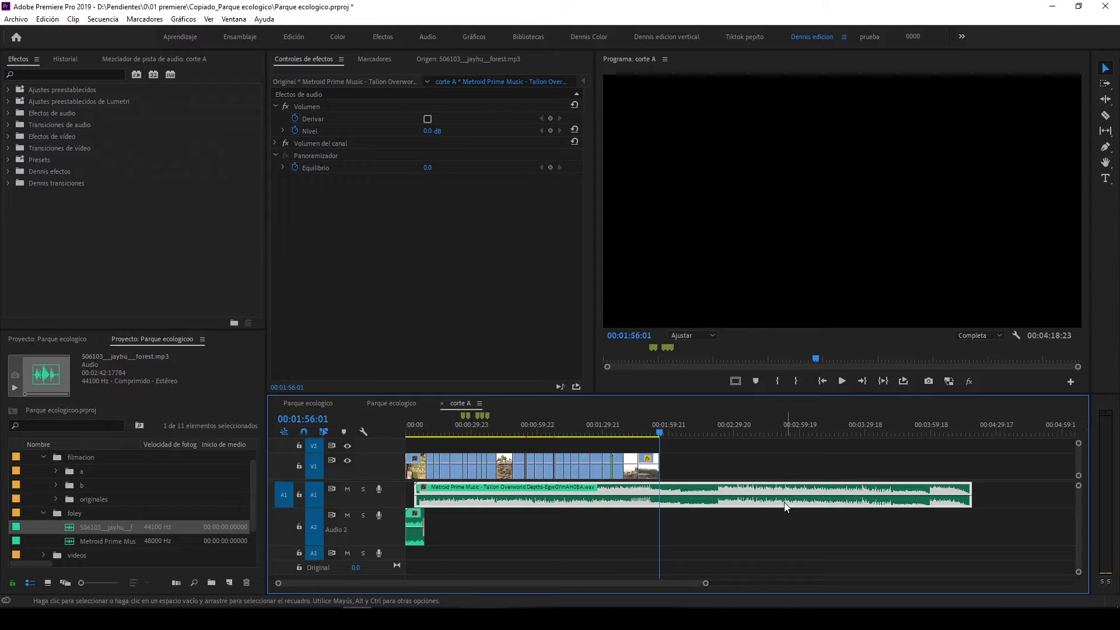
{"action": "key", "text": "w"}
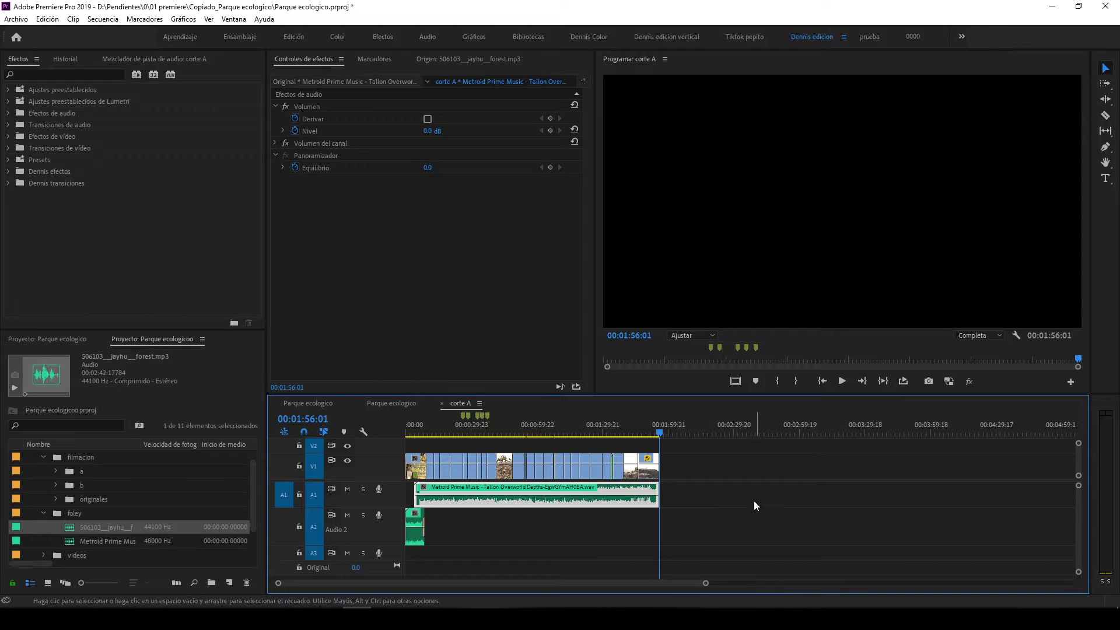
{"action": "scroll", "coordinate": [683, 484], "scroll_direction": "up", "scroll_amount": 3}
{"action": "left_click", "coordinate": [579, 431]}
{"action": "key", "text": "Left"}
{"action": "key", "text": "Left"}
{"action": "key", "text": "space"}
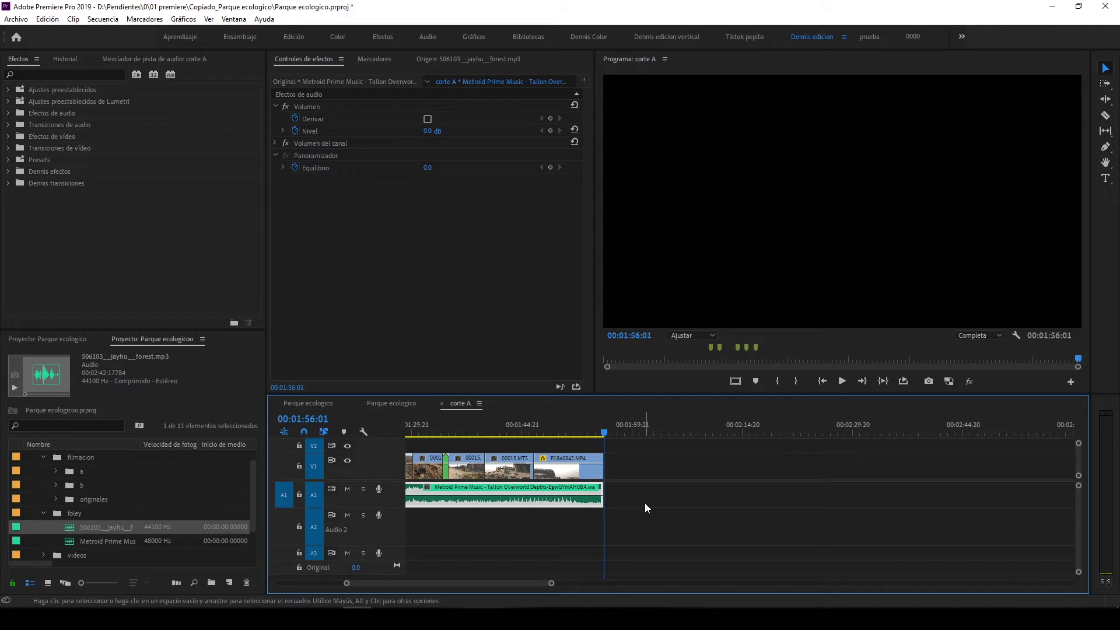
- Try extending the music past the video to 00:01:58:08, then undo the extension
{"action": "key", "text": "equal"}
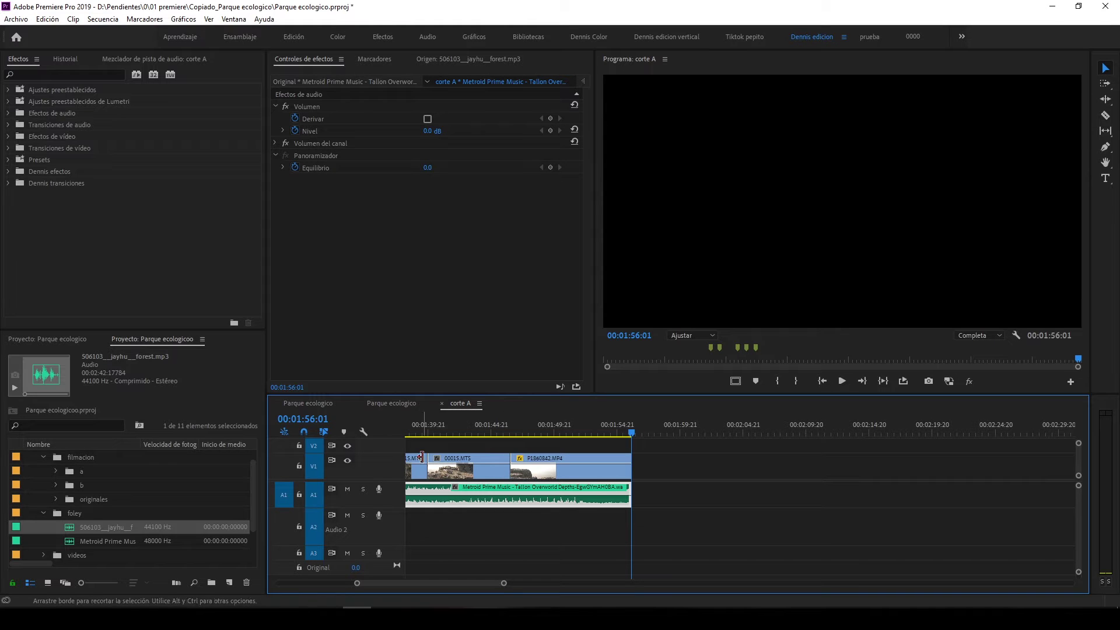
{"action": "left_click_drag", "start_coordinate": [644, 433], "coordinate": [663, 426]}
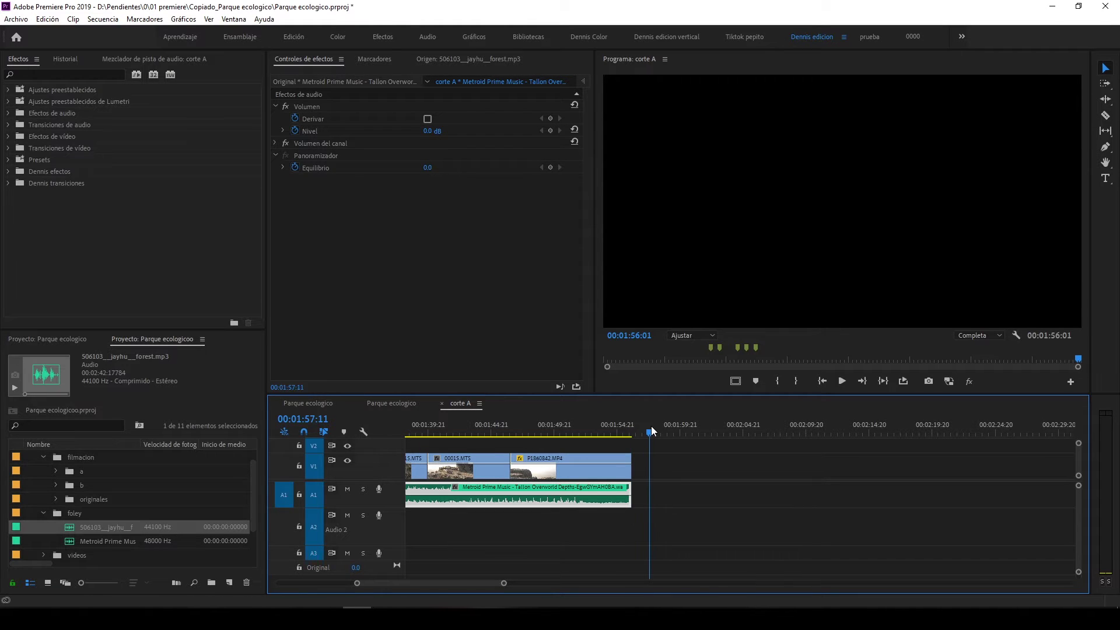
{"action": "left_click_drag", "start_coordinate": [647, 501], "coordinate": [667, 444]}
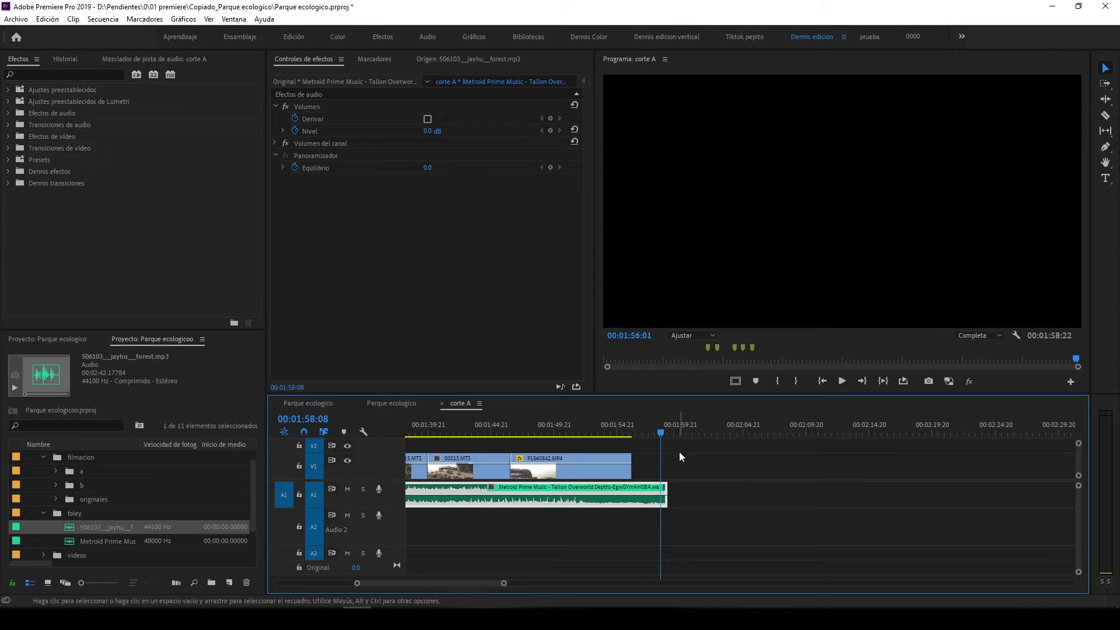
{"action": "key", "text": "ctrl+z"}
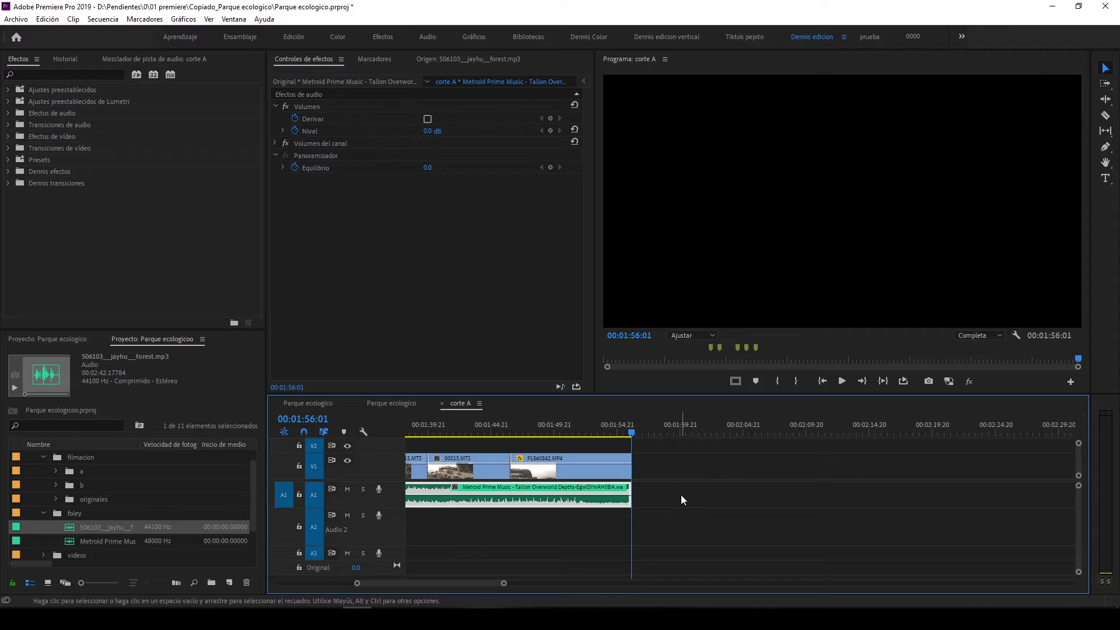
- Set the playhead to 00:01:58:01 and drag the music clip's end out to it
{"action": "left_click", "coordinate": [312, 419]}
{"action": "left_click", "coordinate": [313, 419]}
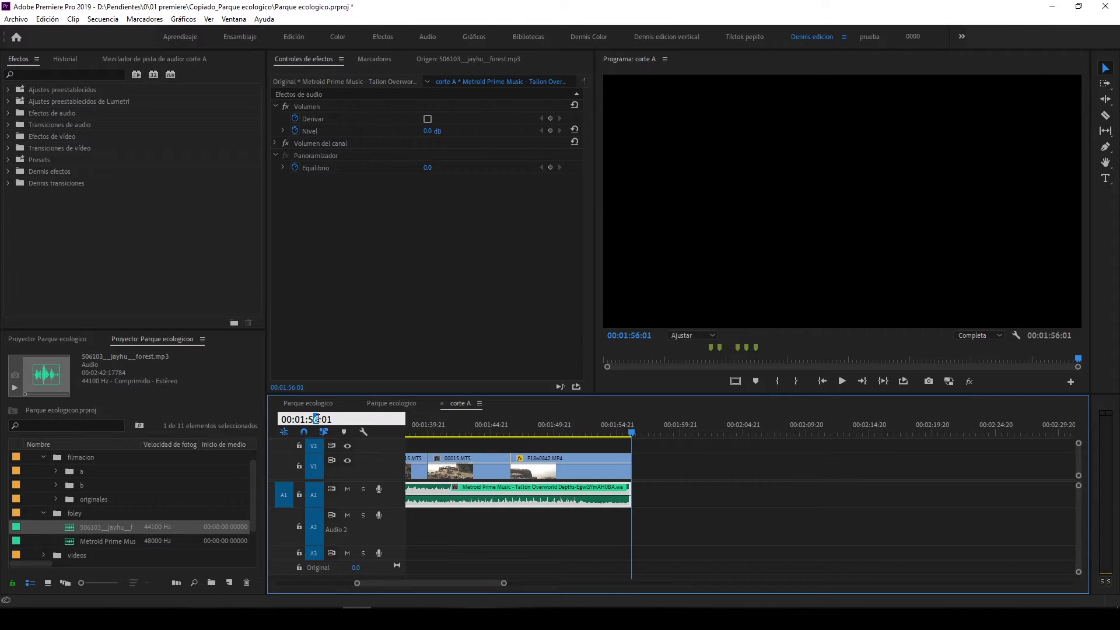
{"action": "type", "text": "8"}
{"action": "key", "text": "Return"}
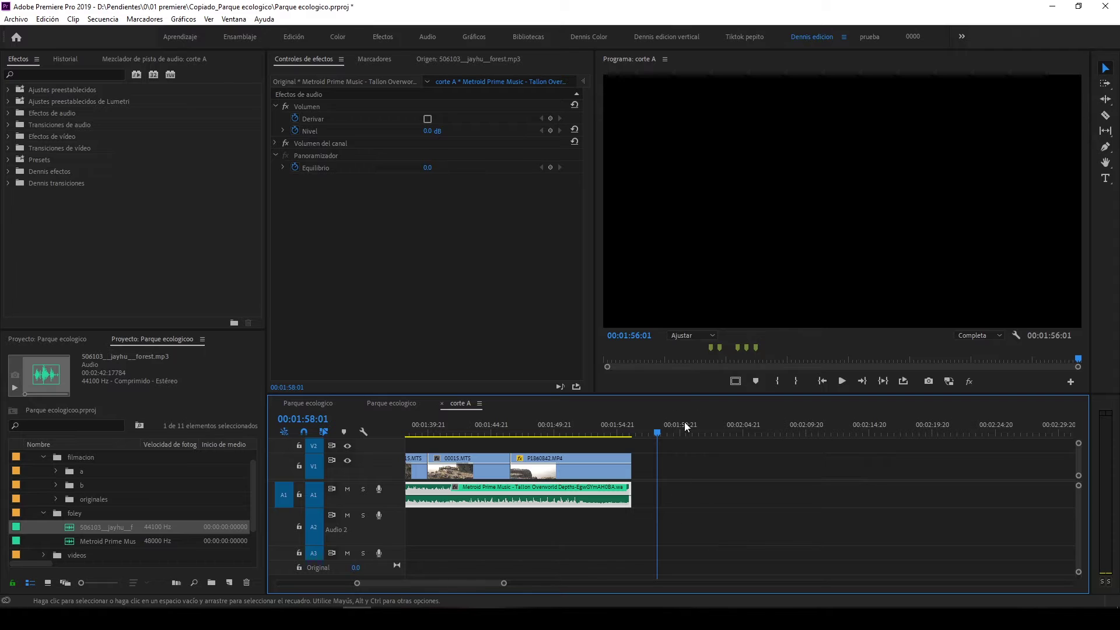
{"action": "left_click", "coordinate": [646, 500]}
{"action": "mouse_move", "coordinate": [633, 499]}
{"action": "left_mouse_down"}
{"action": "mouse_move", "coordinate": [665, 505]}
{"action": "mouse_move", "coordinate": [670, 528]}
{"action": "left_mouse_up"}
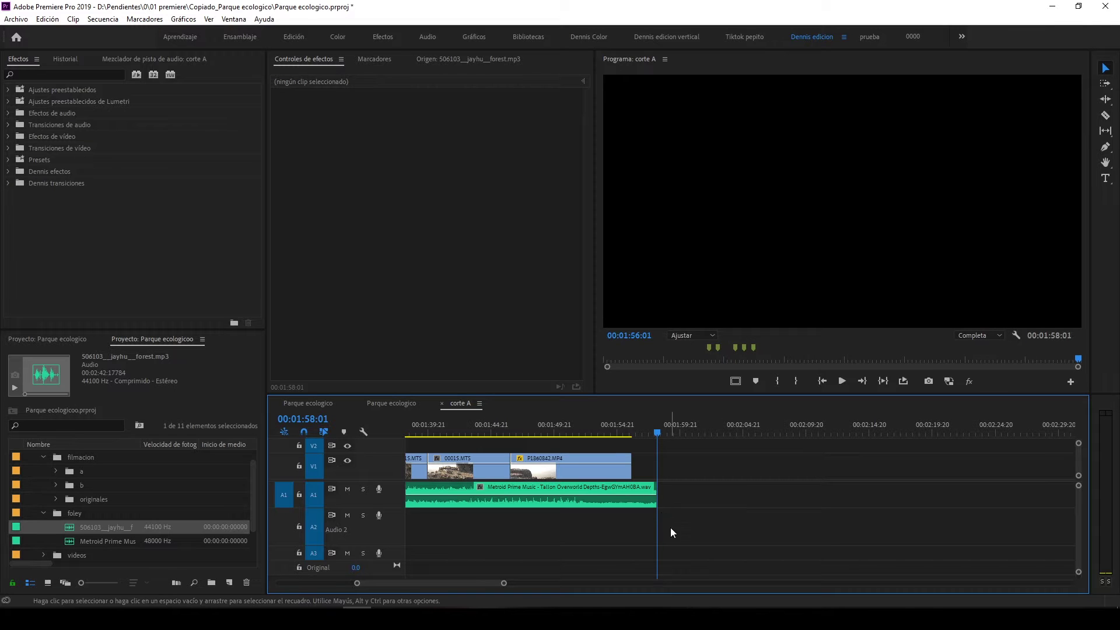
- Apply the default Potencia constante audio fade to the music's end and play it back
{"action": "right_click", "coordinate": [657, 488]}
{"action": "left_click", "coordinate": [692, 563]}
{"action": "left_click", "coordinate": [626, 424]}
{"action": "key", "text": "space"}
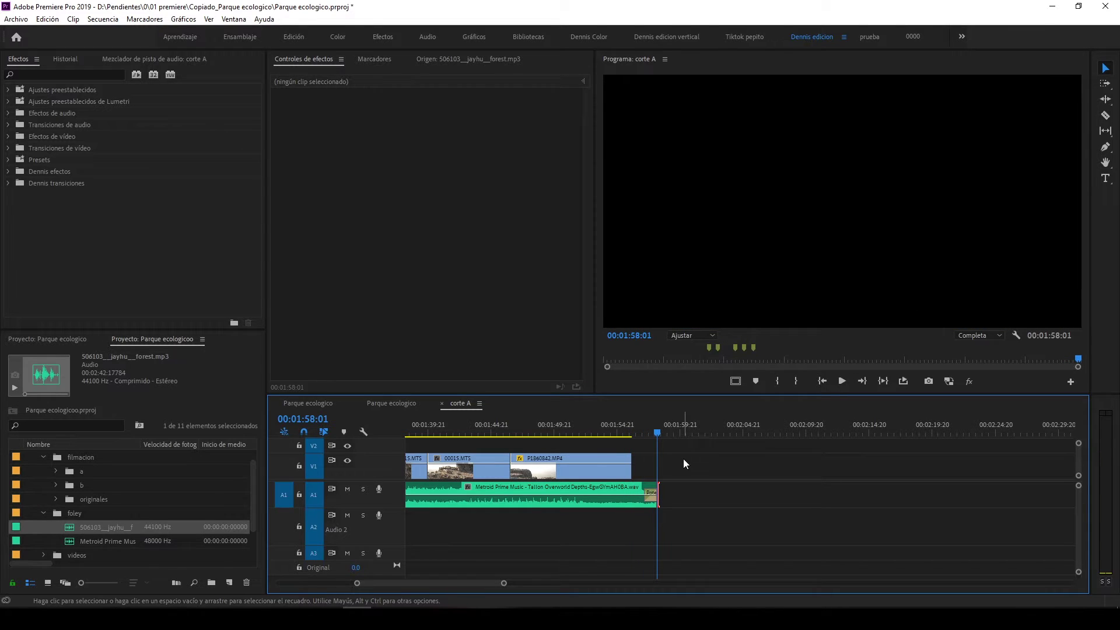
- Set the Potencia constante fade duration to 00:00:02:00 and replay the ending
{"action": "left_click", "coordinate": [650, 499]}
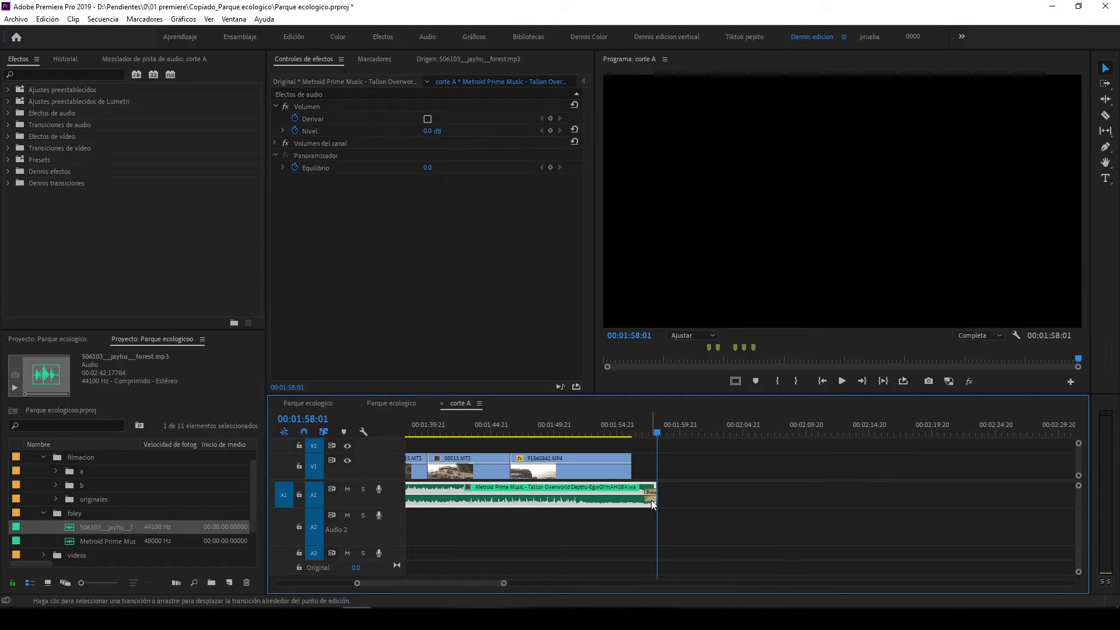
{"action": "left_click", "coordinate": [651, 500]}
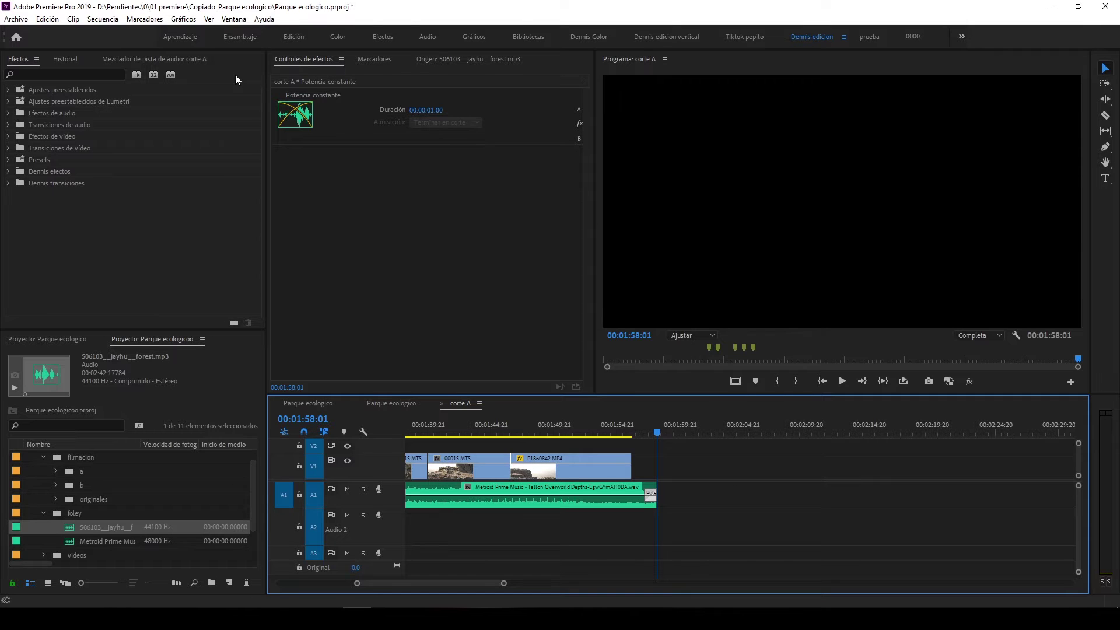
{"action": "left_click", "coordinate": [428, 110]}
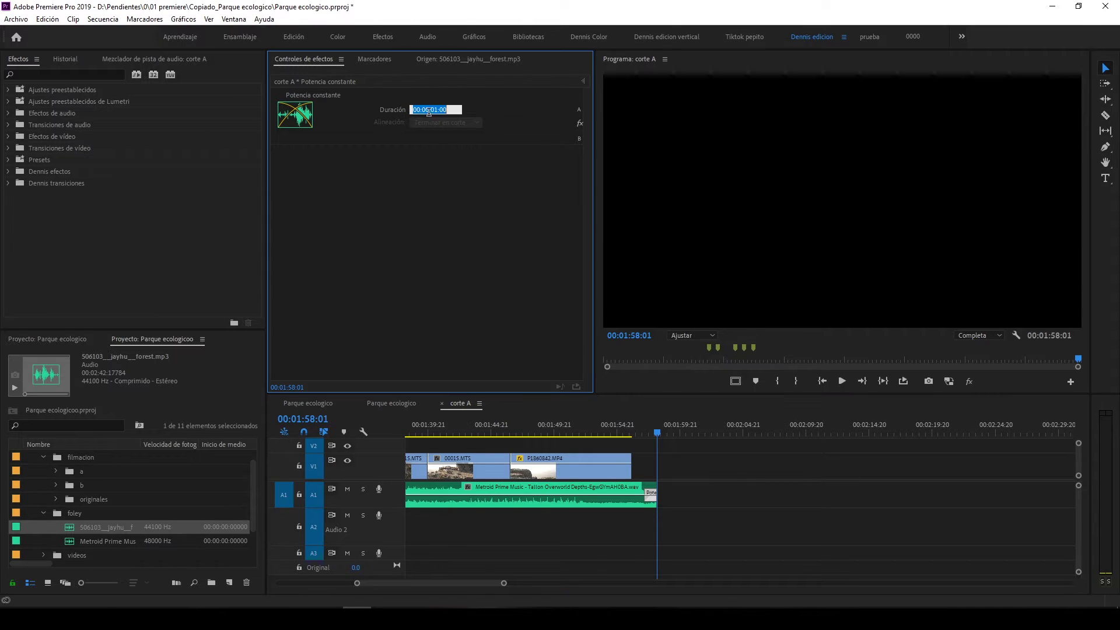
{"action": "left_click", "coordinate": [432, 109]}
{"action": "key", "text": "BackSpace"}
{"action": "type", "text": "2"}
{"action": "key", "text": "Return"}
{"action": "left_click", "coordinate": [621, 430]}
{"action": "key", "text": "space"}
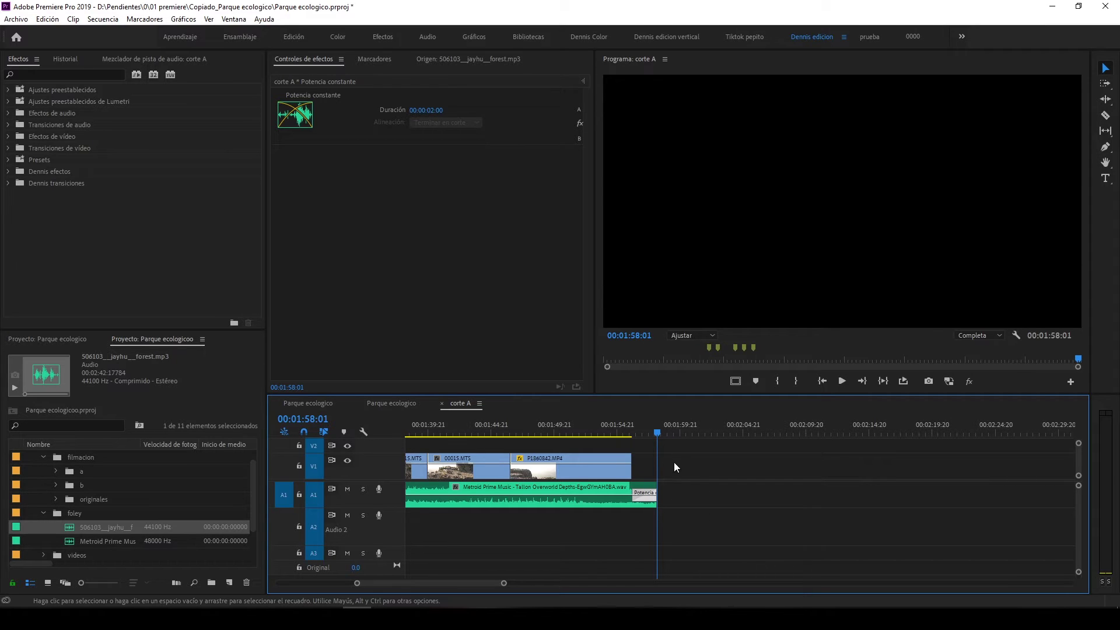
{"action": "left_click", "coordinate": [314, 420]}
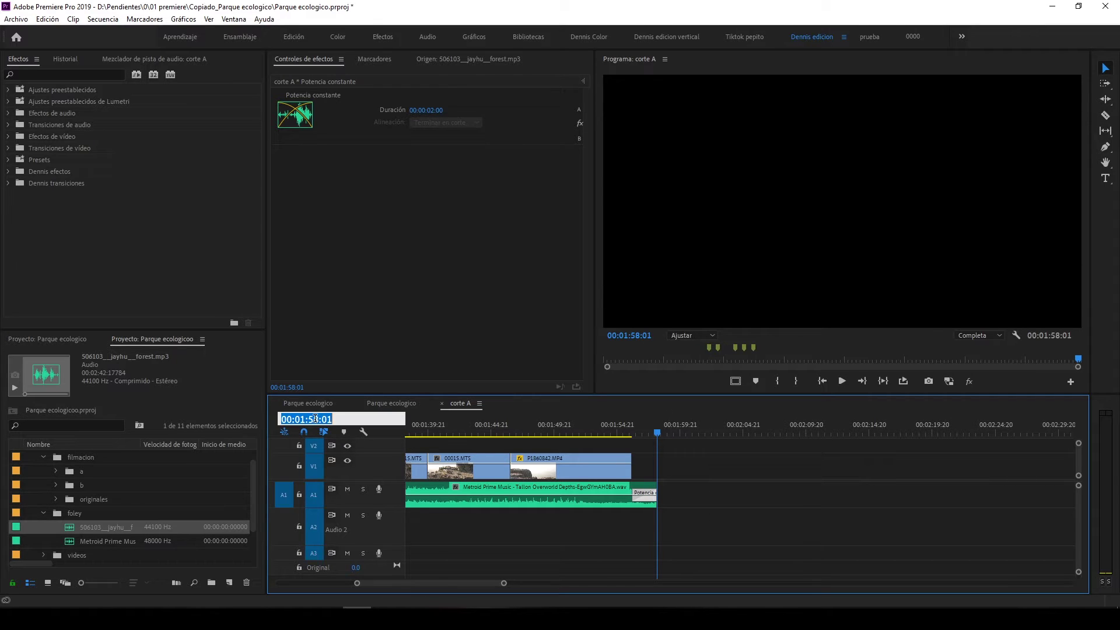
- Extend the faded music's end to the playhead at 00:01:59:01
{"action": "type", "text": "3"}
{"action": "key", "text": "Return"}
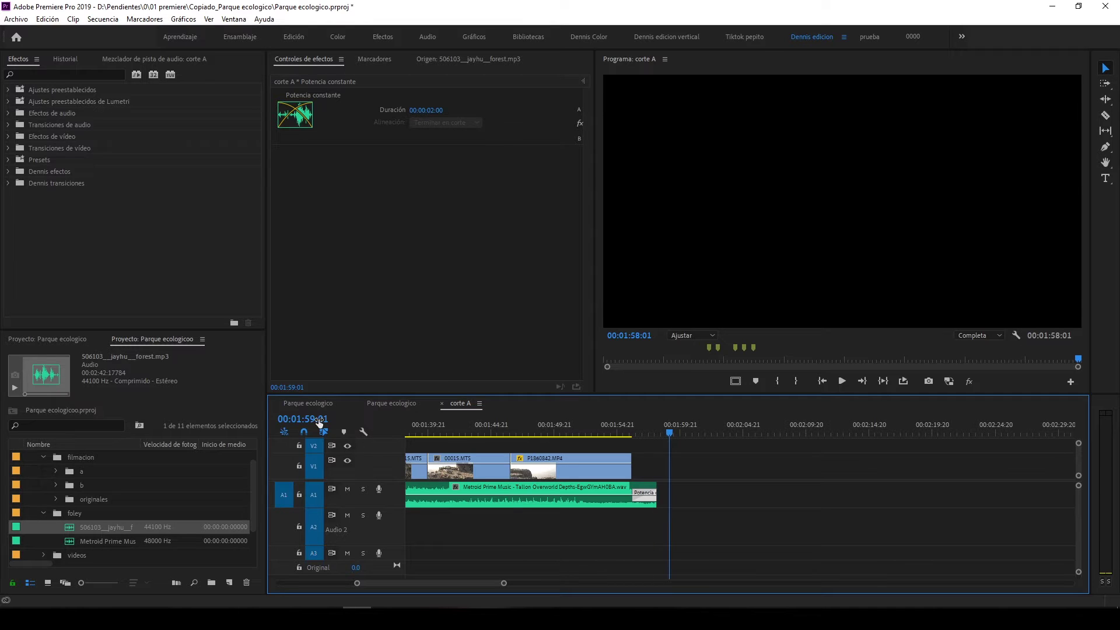
{"action": "left_click_drag", "start_coordinate": [664, 484], "coordinate": [669, 484]}
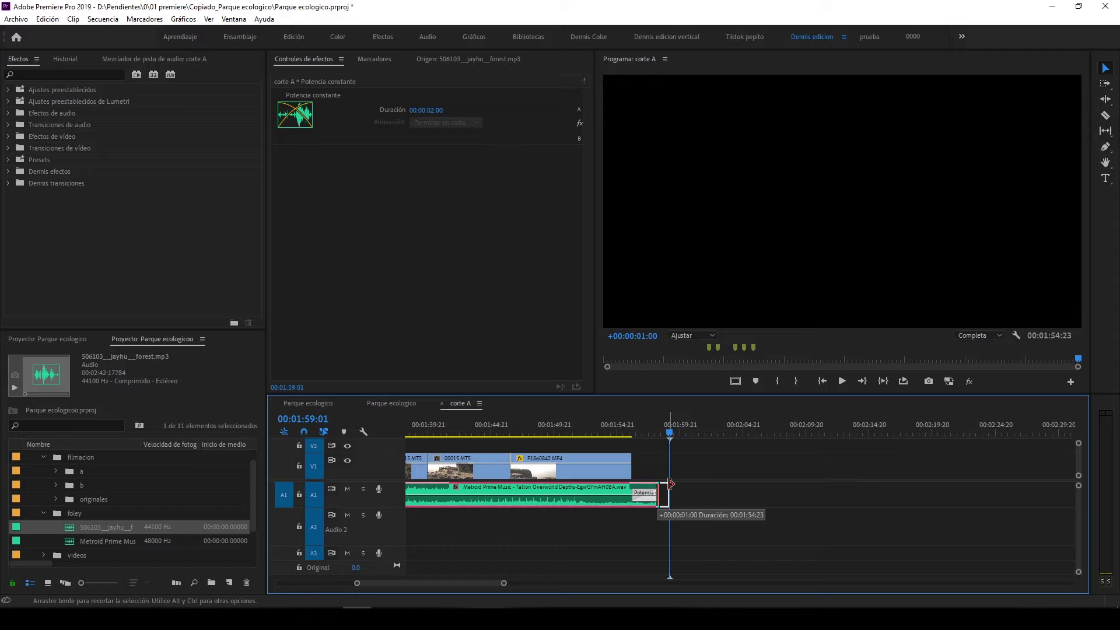
- Play back the new music ending and save the project
{"action": "left_click", "coordinate": [615, 425]}
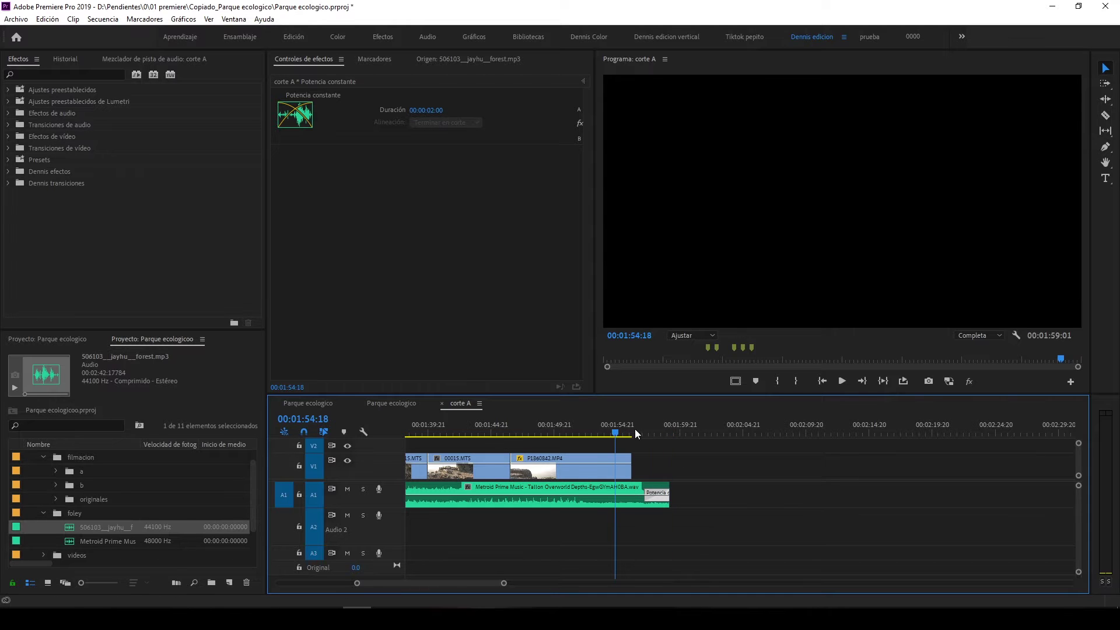
{"action": "key", "text": "space"}
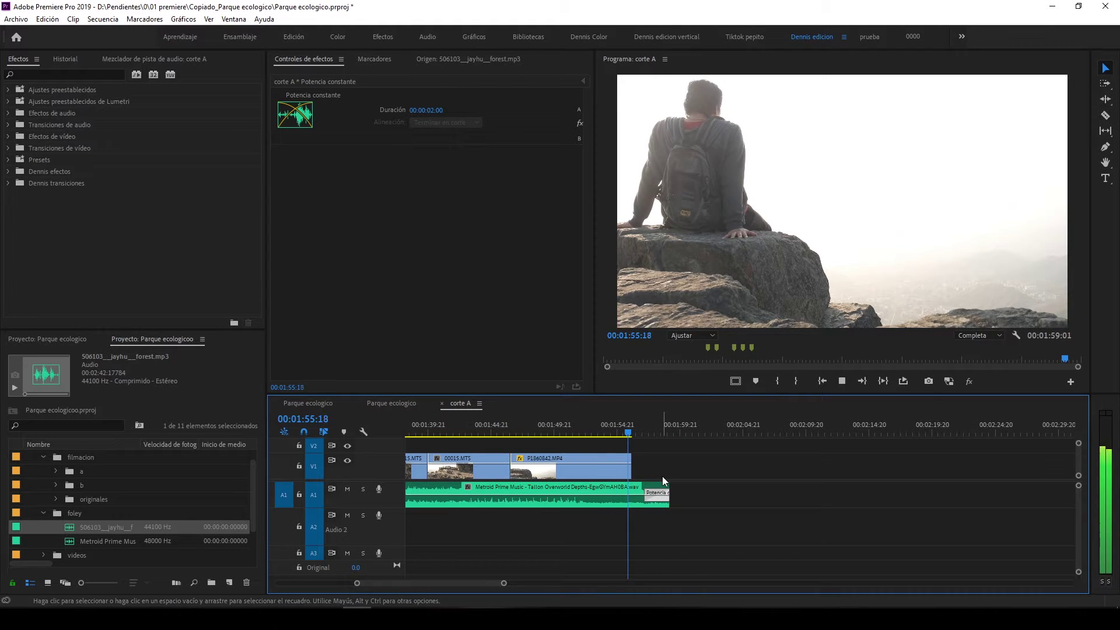
{"action": "key", "text": "ctrl+s"}
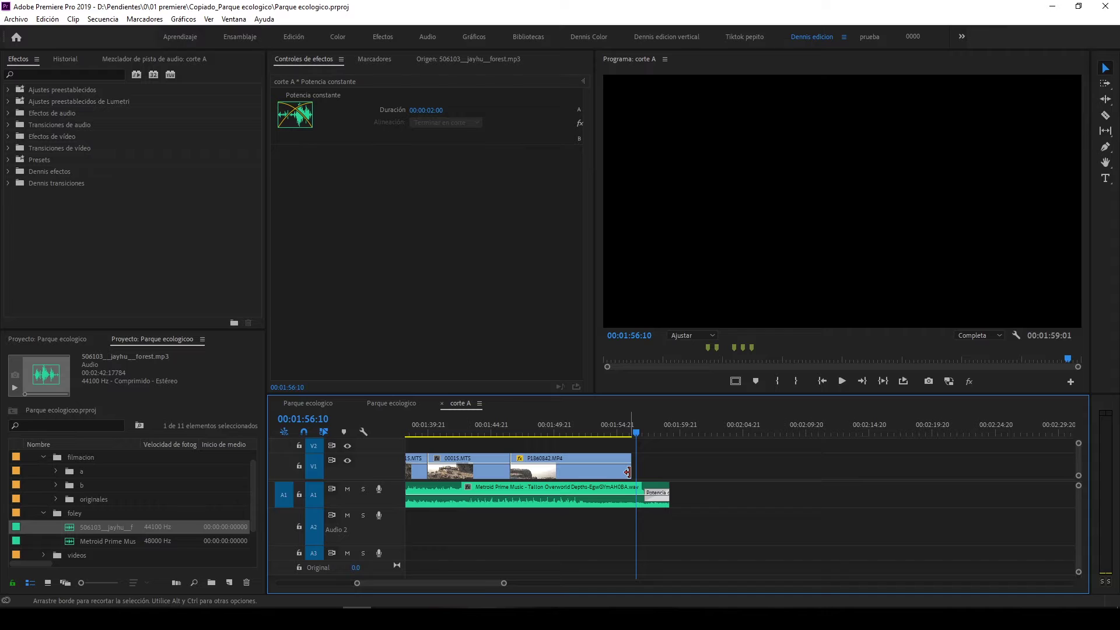
- Add a 00:00:00:20 Disolución cruzada to the end of P1860842.MP4 and preview the fade
{"action": "right_click", "coordinate": [629, 473]}
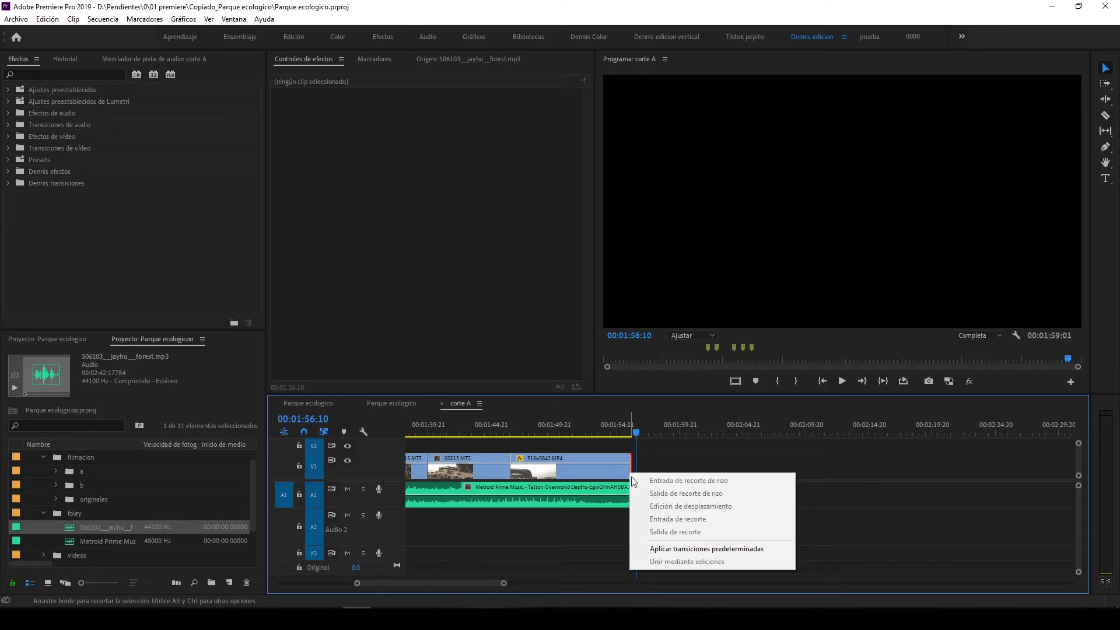
{"action": "left_click", "coordinate": [686, 548]}
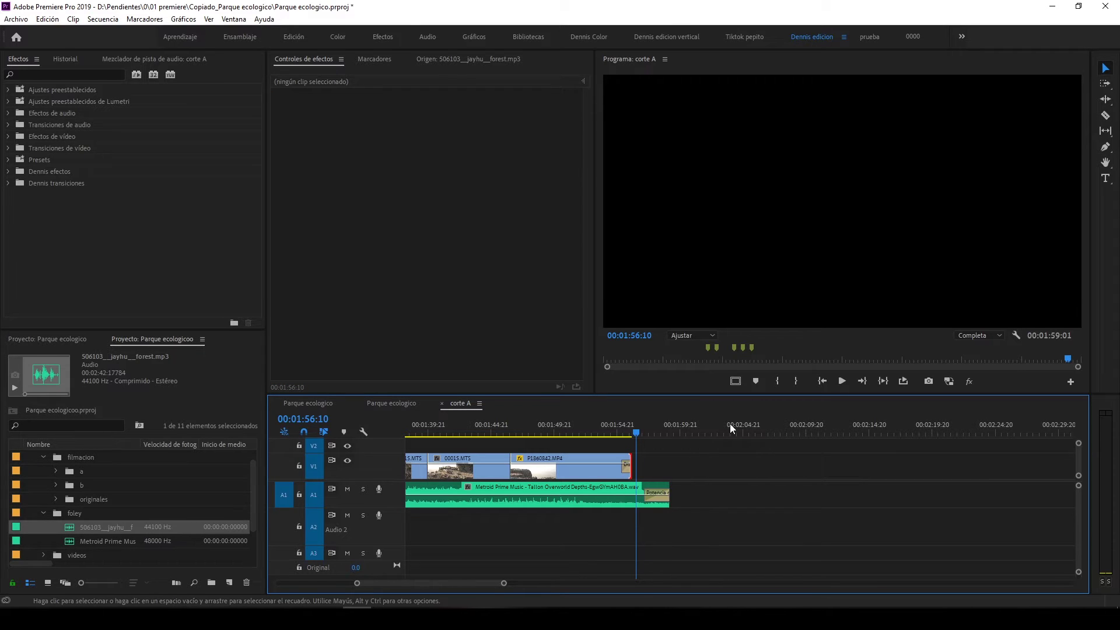
{"action": "left_click", "coordinate": [627, 470]}
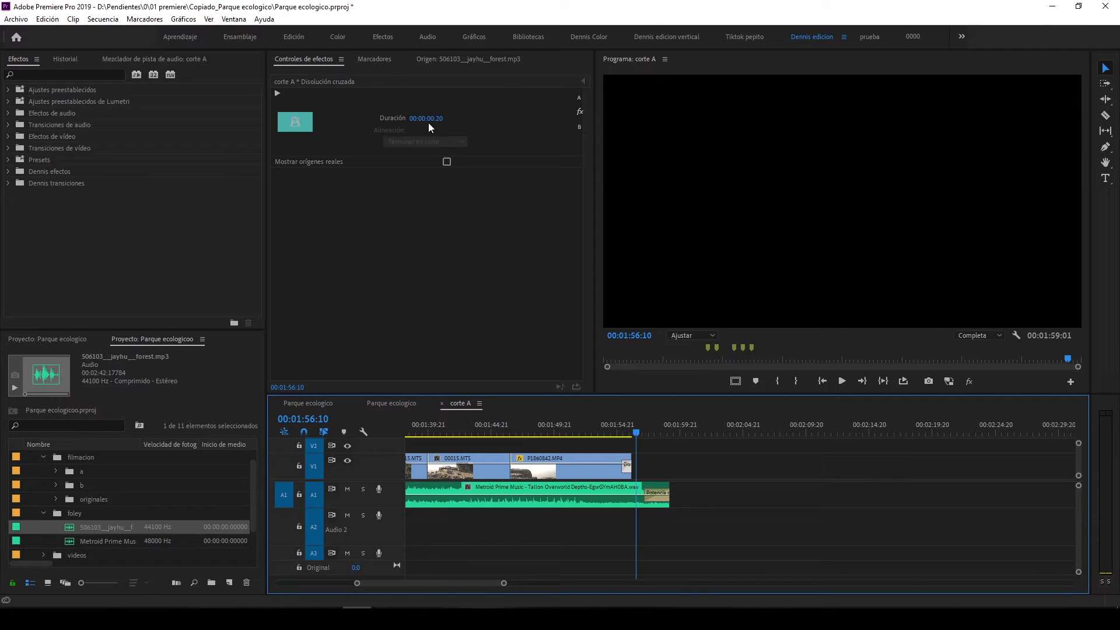
{"action": "left_click", "coordinate": [615, 425]}
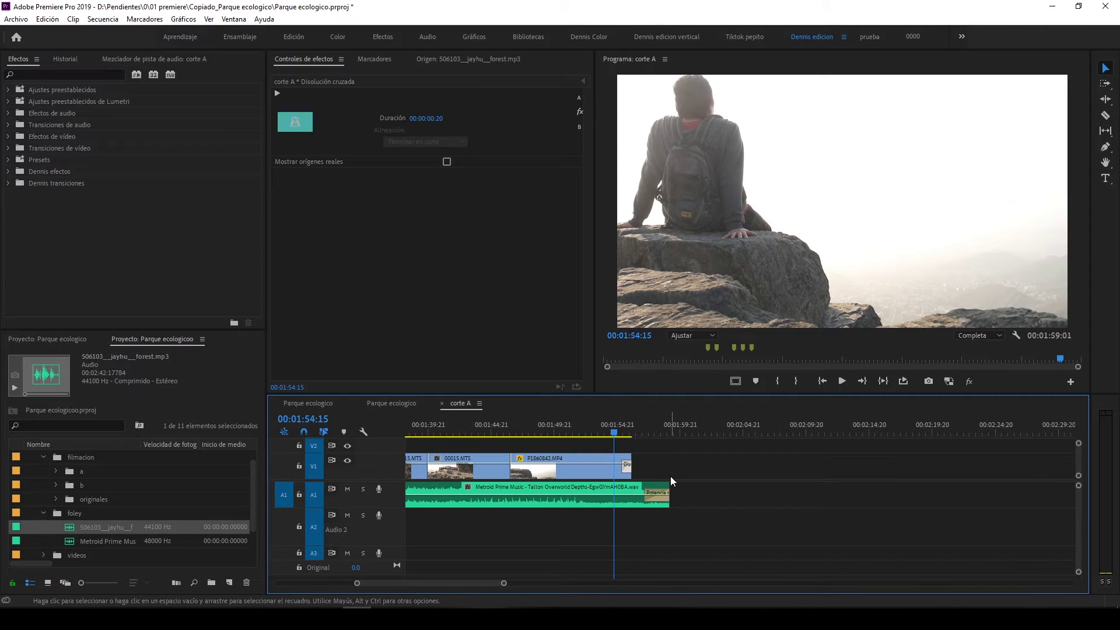
{"action": "key", "text": "space"}
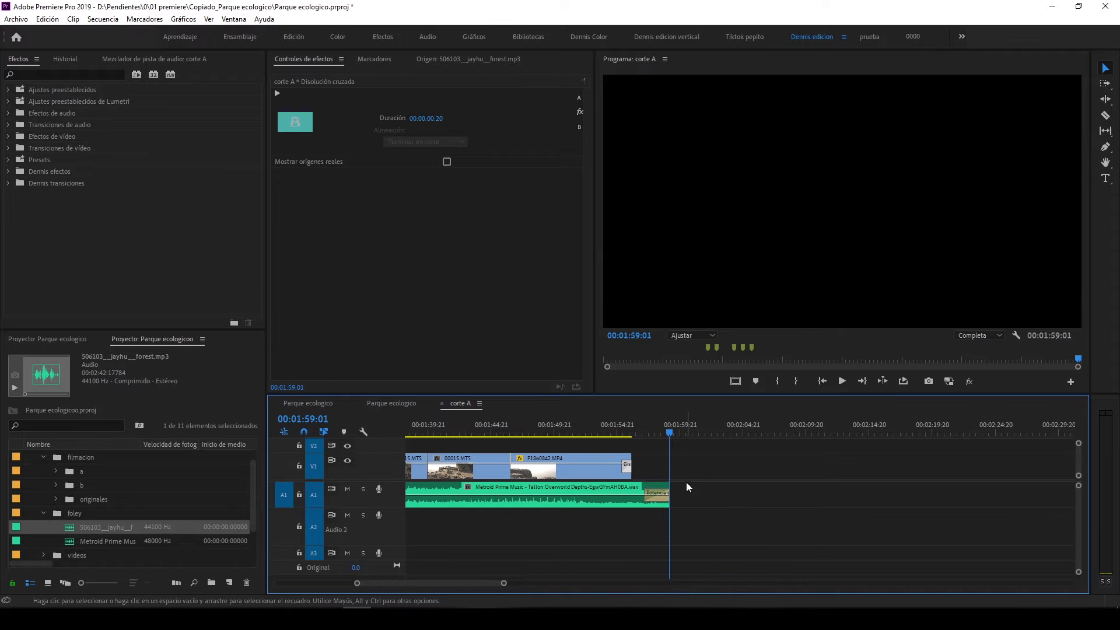
- Zoom out so the whole corte A sequence fits the timeline and stop playback
{"action": "key", "text": "minus"}
{"action": "left_click", "coordinate": [647, 435]}
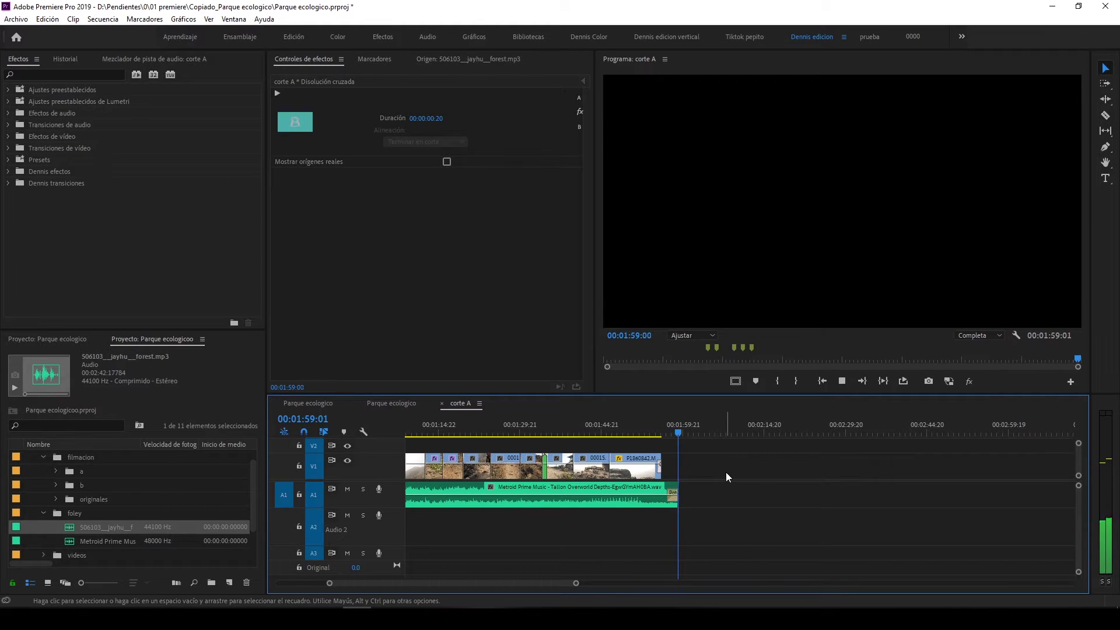
{"action": "left_click", "coordinate": [827, 517]}
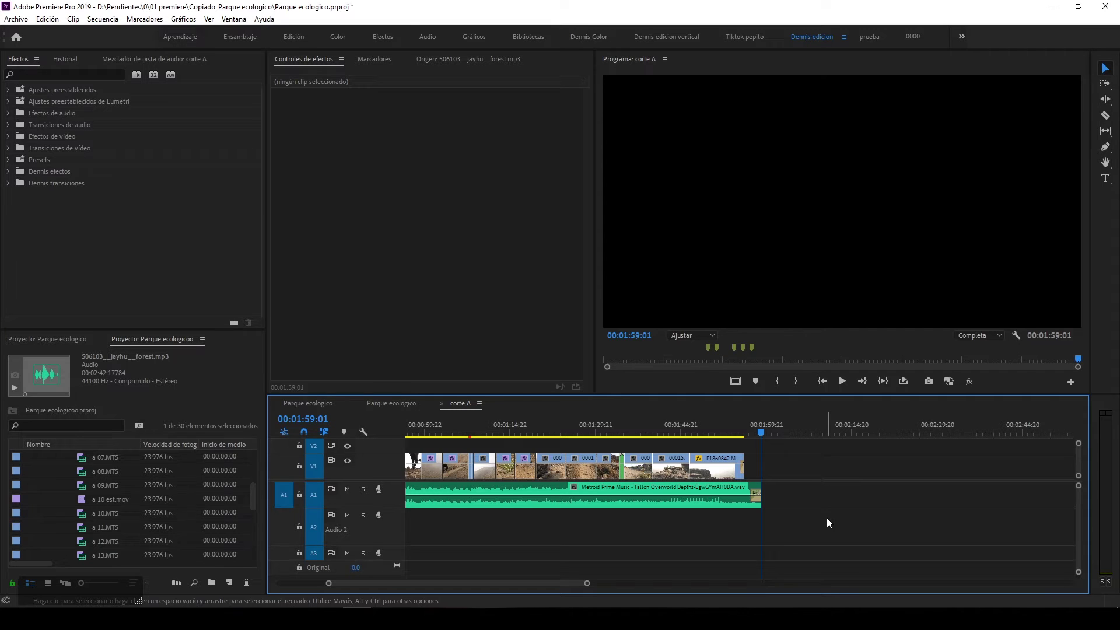
{"action": "scroll", "coordinate": [827, 517], "scroll_direction": "down", "scroll_amount": 3}
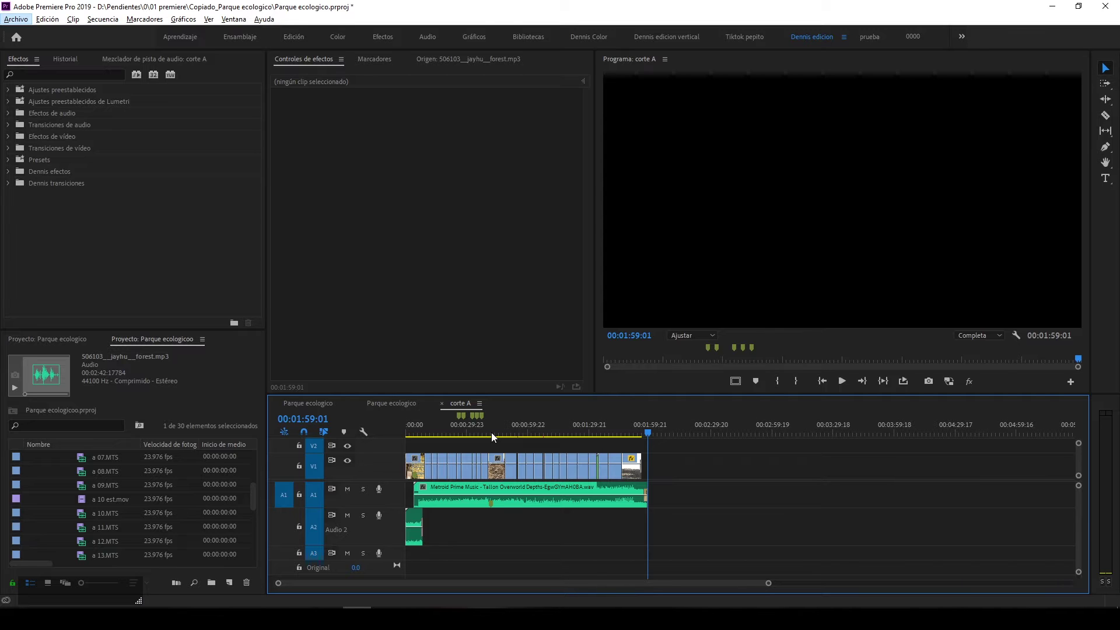
- Scroll the timeline to clip a 11.MTS and play the sequence from 00:00:39:01
{"action": "scroll", "coordinate": [442, 462], "scroll_direction": "up", "scroll_amount": 2, "text": "alt"}
{"action": "scroll", "coordinate": [443, 462], "scroll_direction": "up", "scroll_amount": 3, "text": "alt"}
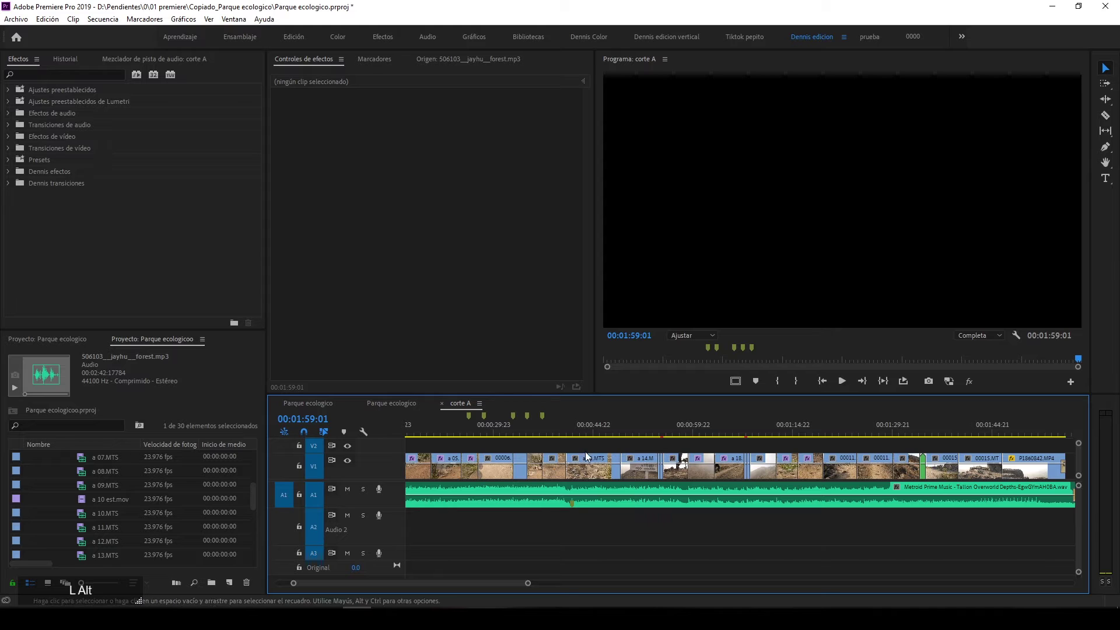
{"action": "scroll", "coordinate": [586, 451], "scroll_direction": "up", "scroll_amount": 2, "text": "alt"}
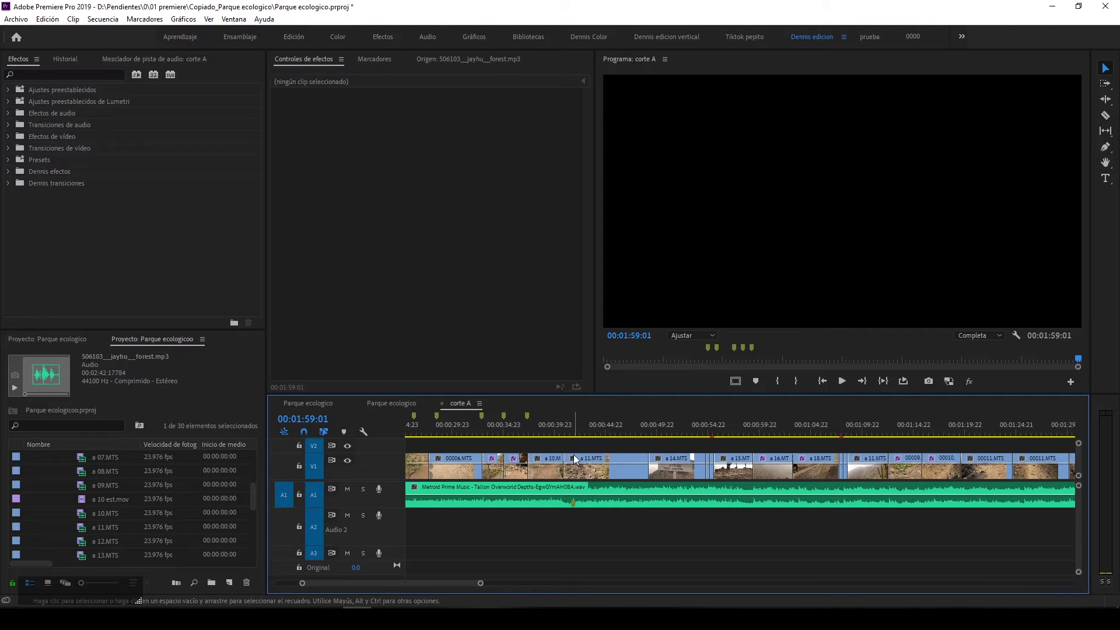
{"action": "scroll", "coordinate": [570, 473], "scroll_direction": "down", "scroll_amount": 1, "text": "alt"}
{"action": "scroll", "coordinate": [569, 469], "scroll_direction": "down", "scroll_amount": 4, "text": "alt"}
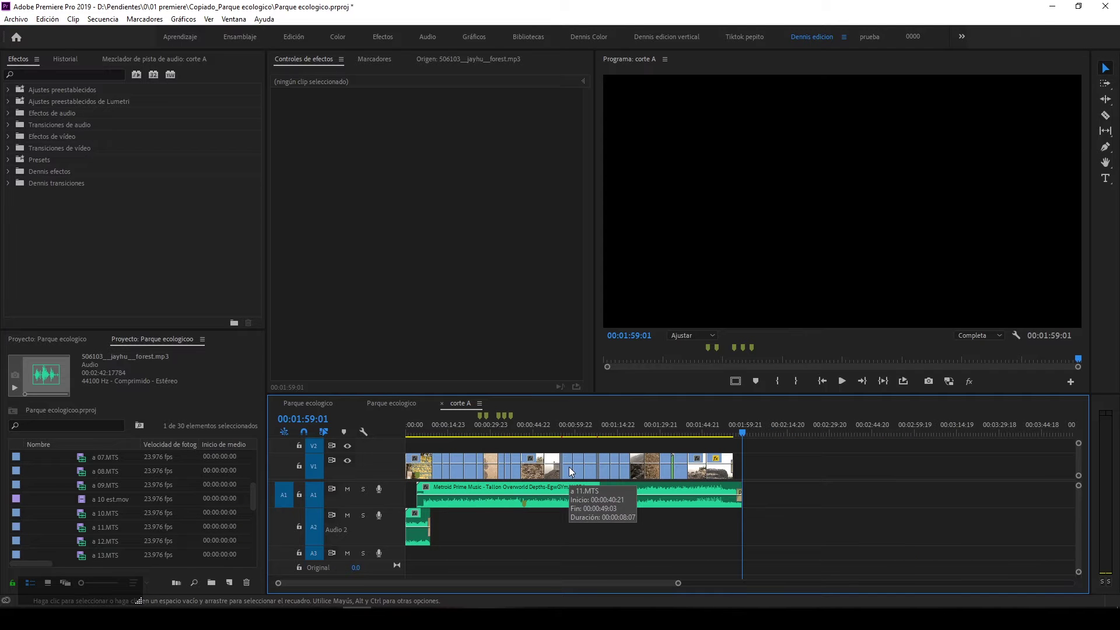
{"action": "scroll", "coordinate": [528, 464], "scroll_direction": "up", "scroll_amount": 4, "text": "alt"}
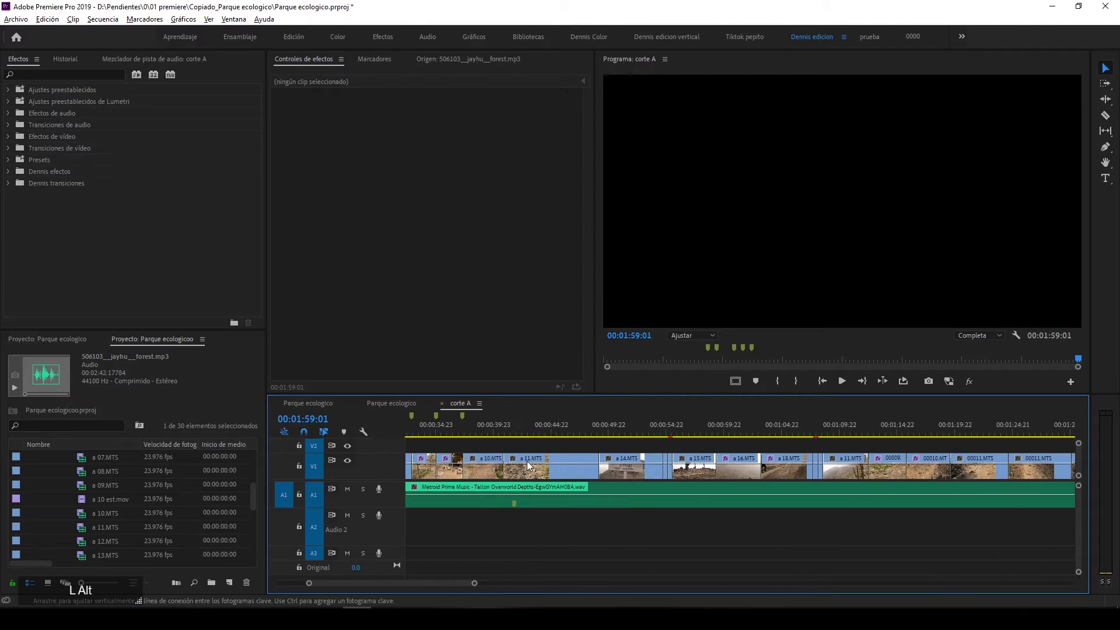
{"action": "left_click", "coordinate": [493, 434]}
{"action": "left_click_drag", "start_coordinate": [494, 435], "coordinate": [465, 436]}
{"action": "key", "text": "space"}
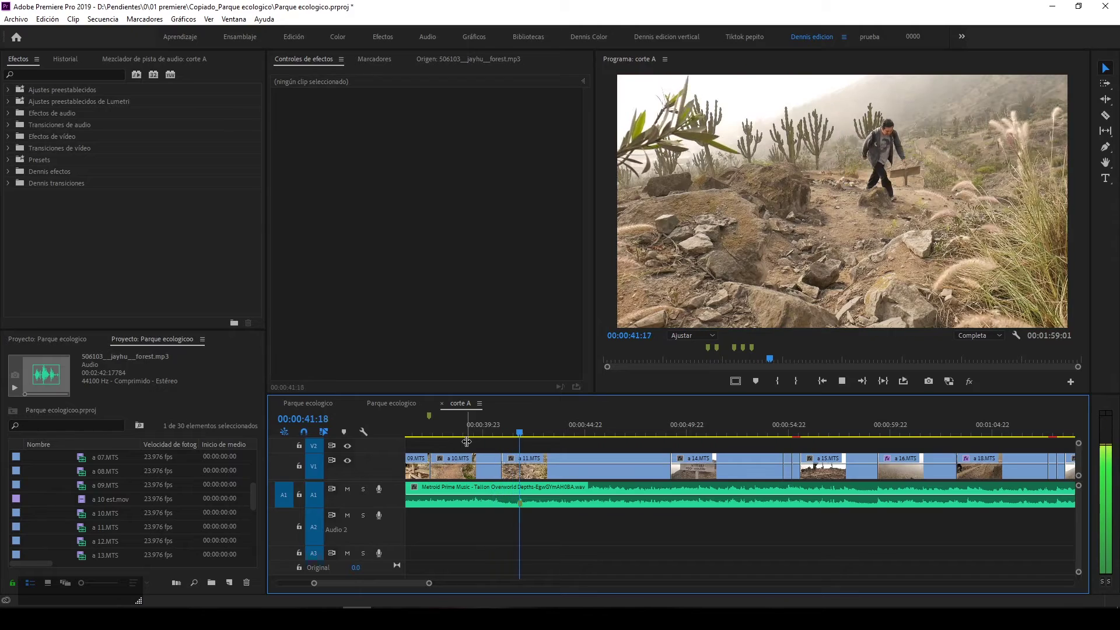
{"action": "key", "text": "space"}
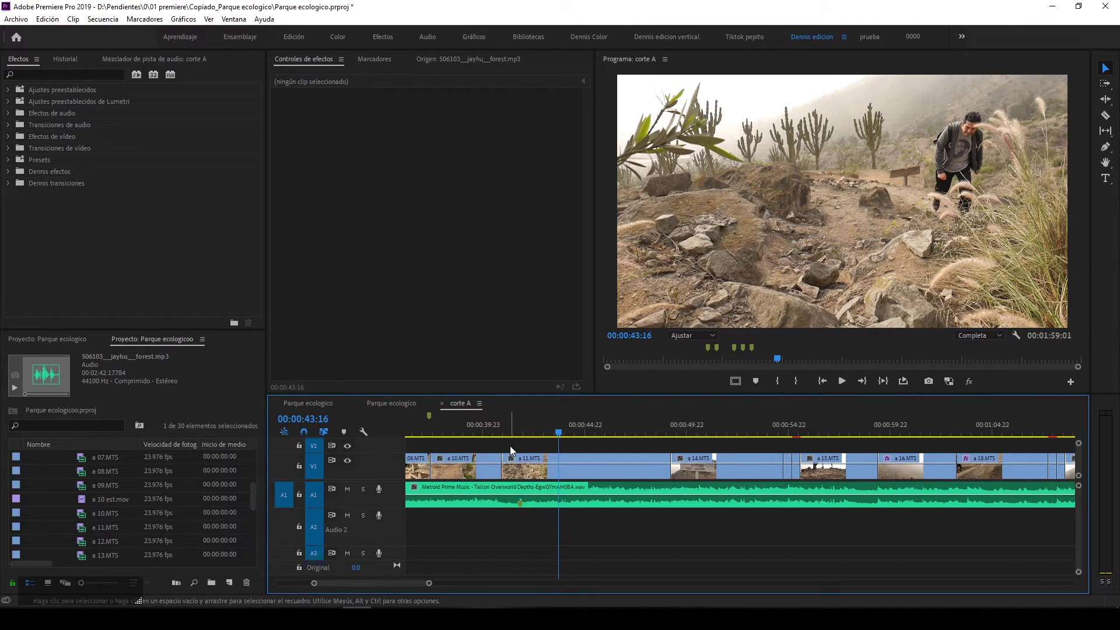
- Replay the section to locate the beat and park the playhead at 00:00:41:18
{"action": "left_click", "coordinate": [509, 425]}
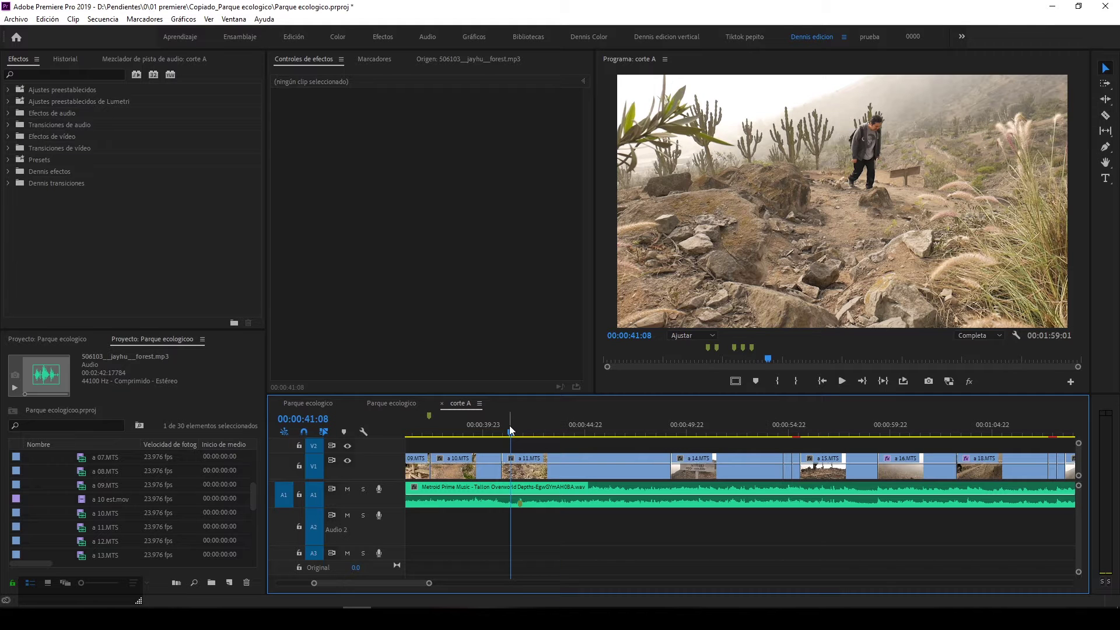
{"action": "key", "text": "space"}
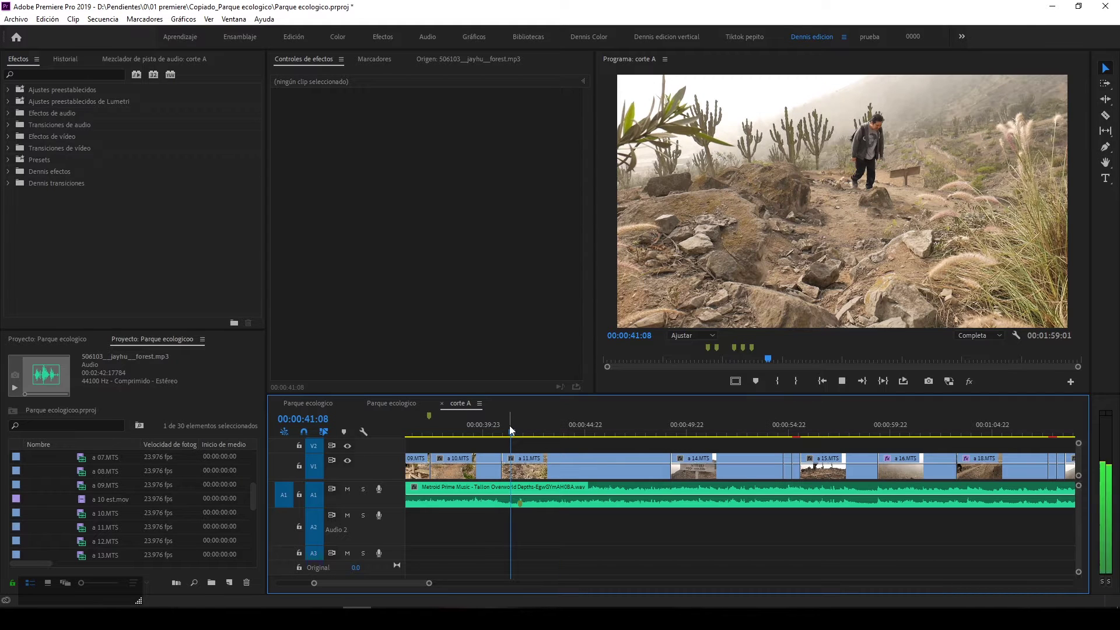
{"action": "key", "text": "space"}
{"action": "key", "text": "space"}
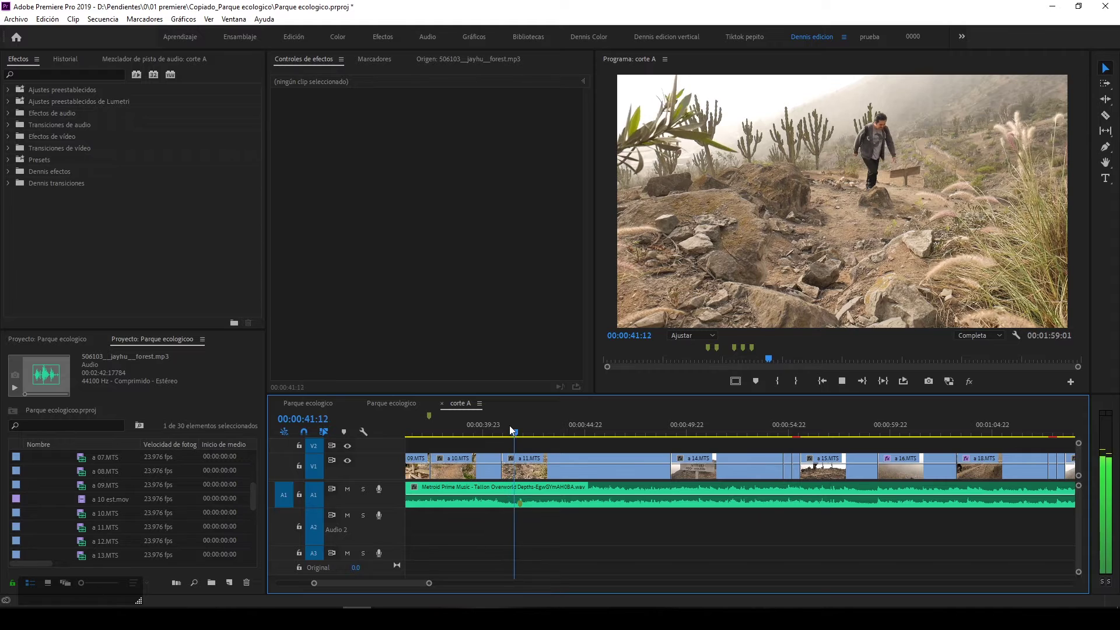
{"action": "key", "text": "space"}
{"action": "left_click_drag", "start_coordinate": [510, 431], "coordinate": [526, 428]}
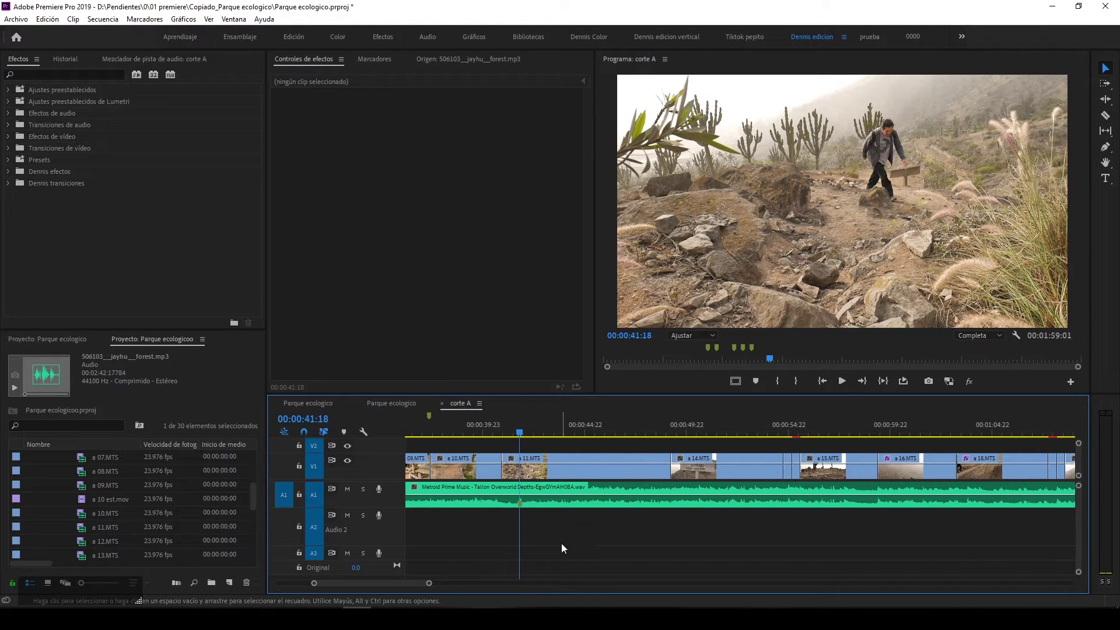
- Split video and music at the beat, delete the leftover a 11.MTS piece, and close the gap
{"action": "key", "text": "ctrl+k"}
{"action": "left_click", "coordinate": [513, 471]}
{"action": "key", "text": "Delete"}
{"action": "key", "text": "Up"}
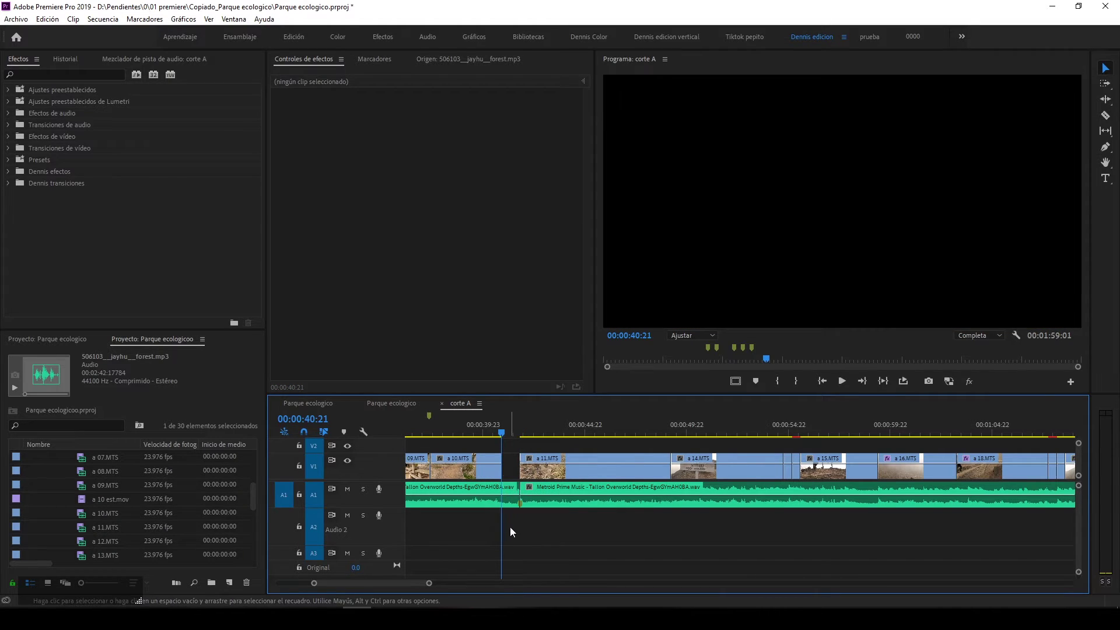
{"action": "left_click_drag", "start_coordinate": [519, 493], "coordinate": [504, 491]}
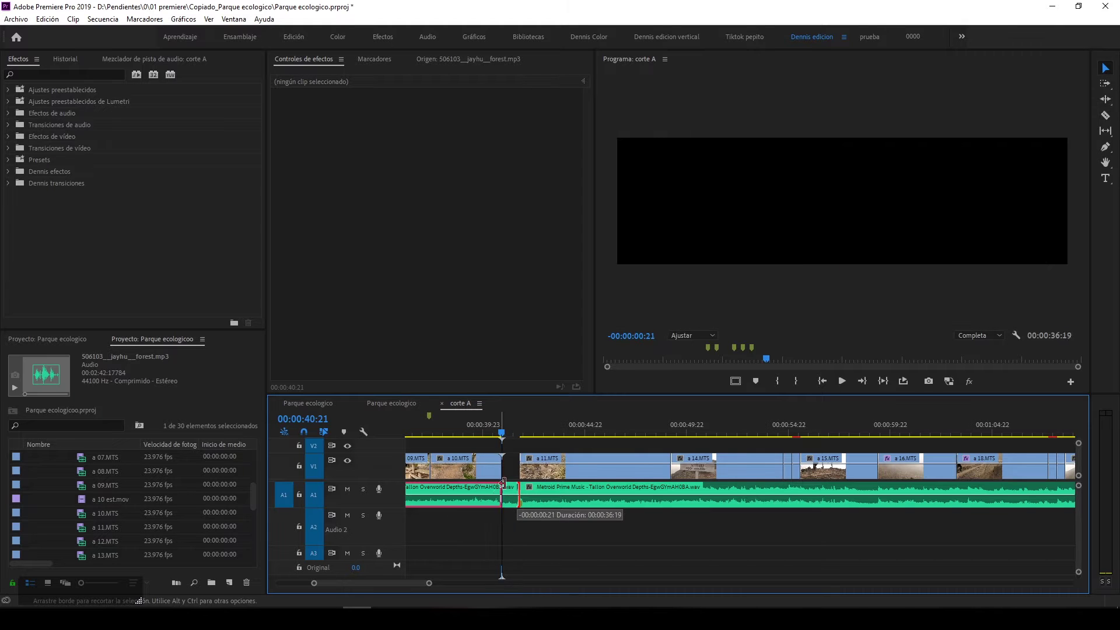
{"action": "left_click", "coordinate": [509, 472]}
{"action": "key", "text": "Delete"}
- Review the new cut, then undo the last two edits to restore the continuous music
{"action": "left_click", "coordinate": [491, 437]}
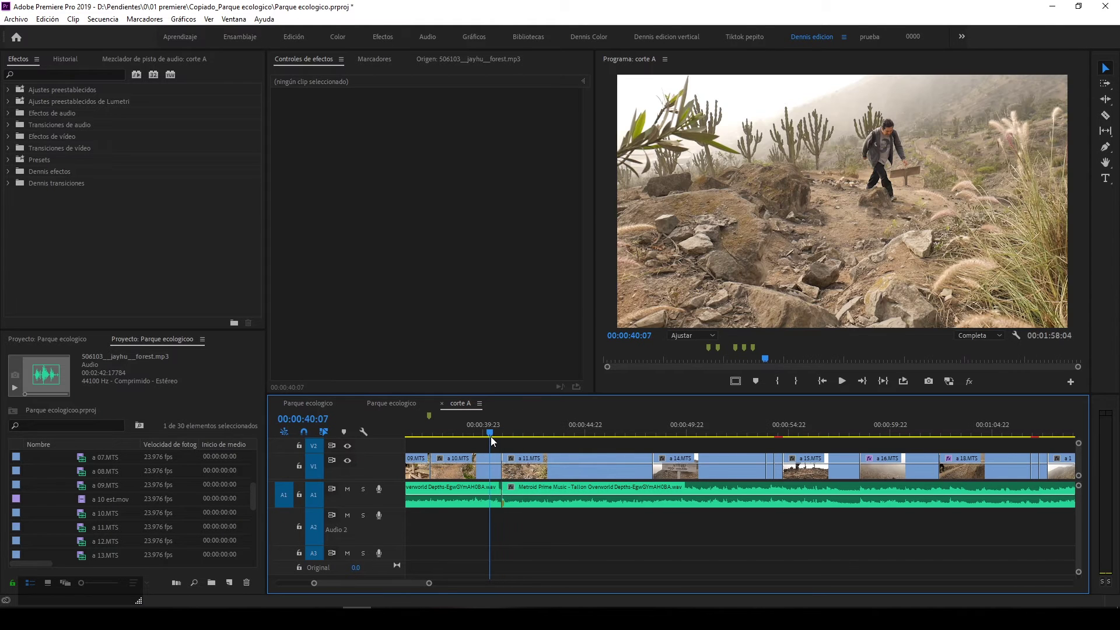
{"action": "key", "text": "space"}
{"action": "key", "text": "space"}
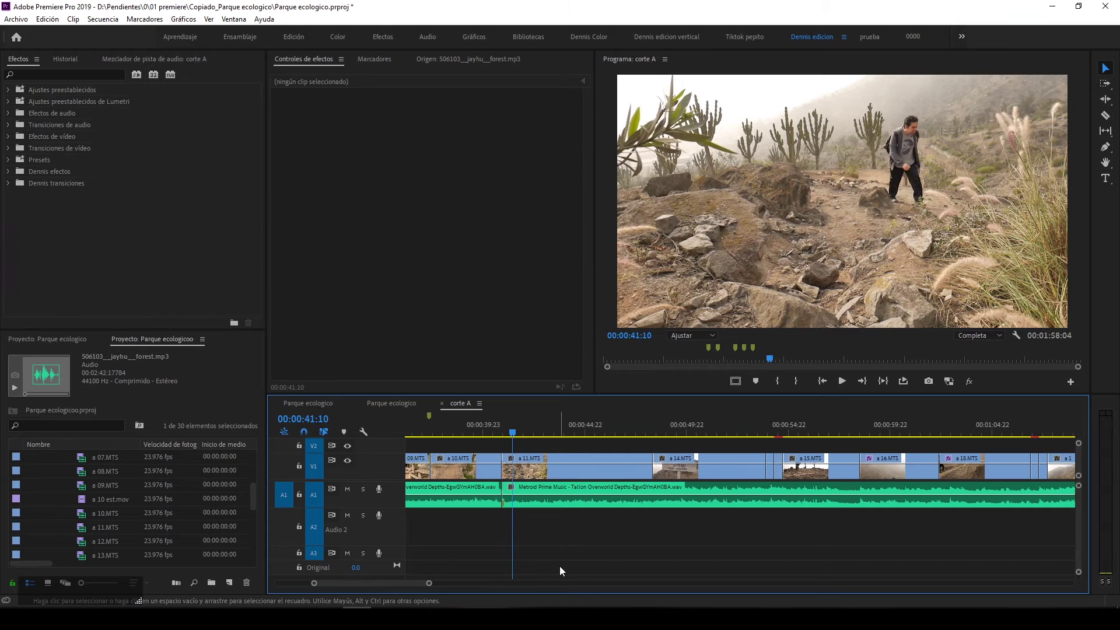
{"action": "key", "text": "minus"}
{"action": "key", "text": "minus"}
{"action": "key", "text": "minus"}
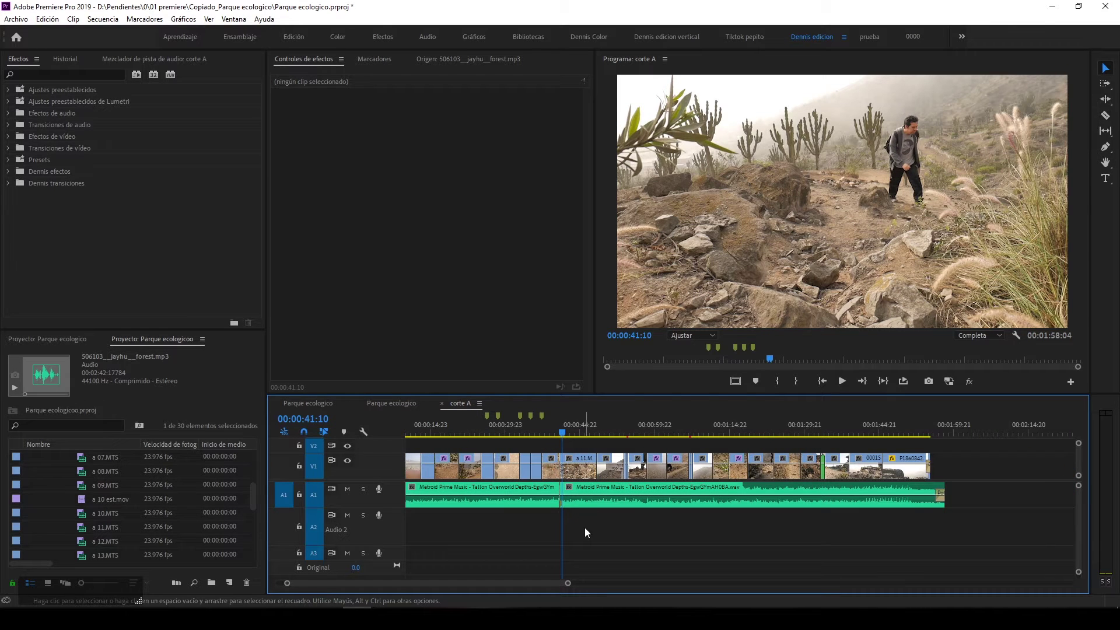
{"action": "key", "text": "ctrl+z"}
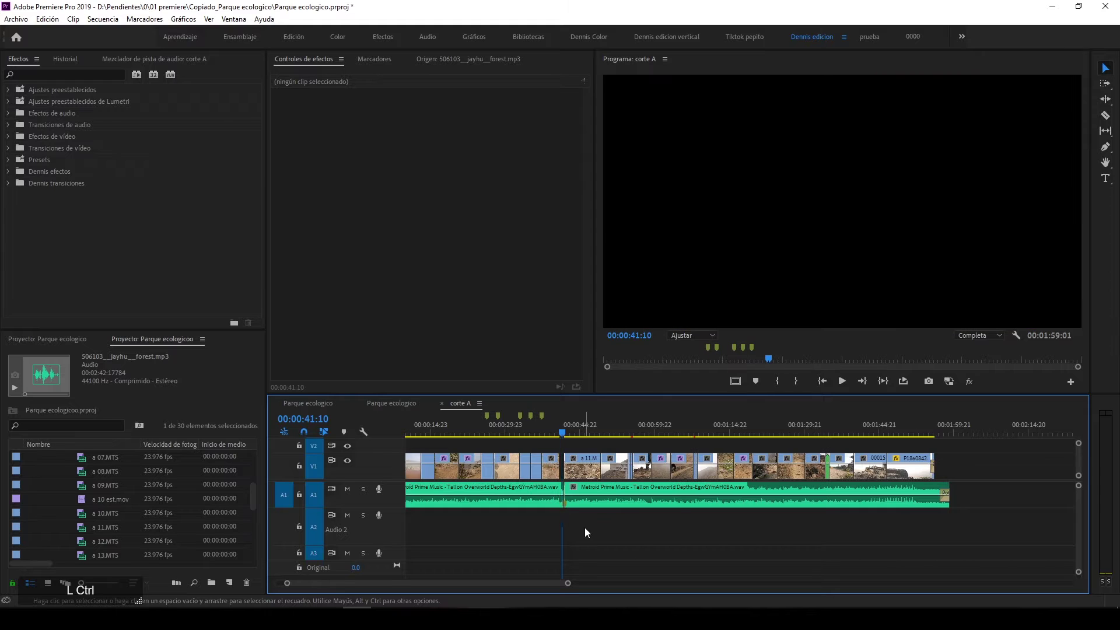
{"action": "key", "text": "ctrl+z"}
{"action": "scroll", "coordinate": [569, 527], "scroll_direction": "up", "scroll_amount": 2}
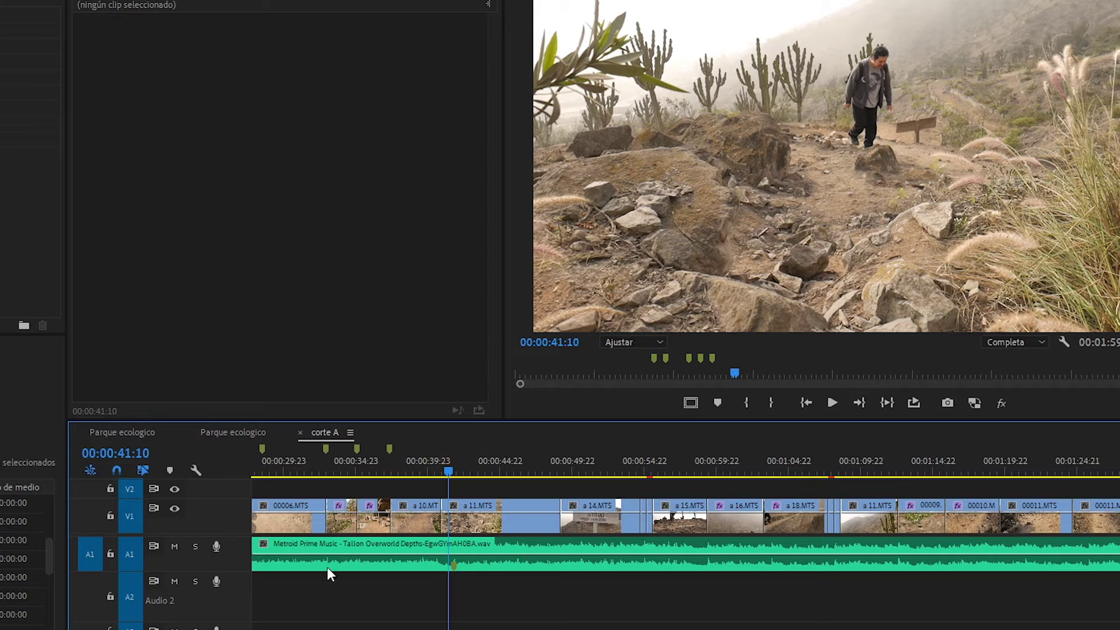
- Lock A1 and ripple-trim a 11.MTS with Q and W around the beat at 00:00:43:23
{"action": "left_click", "coordinate": [110, 554]}
{"action": "left_click_drag", "start_coordinate": [438, 471], "coordinate": [465, 459]}
{"action": "key", "text": "q"}
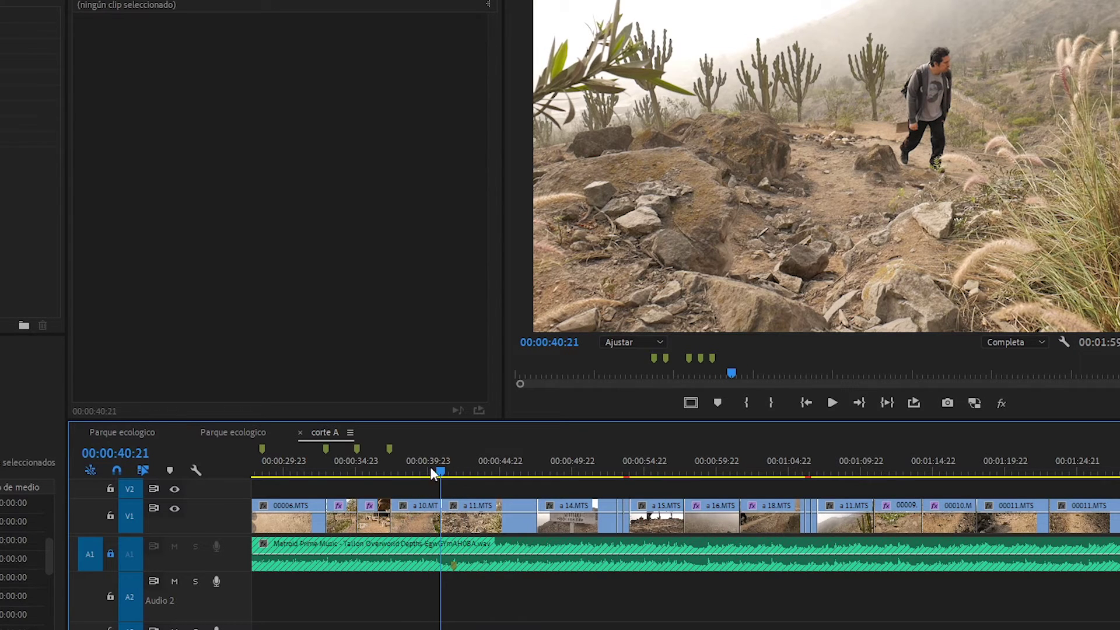
{"action": "left_click", "coordinate": [487, 456]}
{"action": "key", "text": "w"}
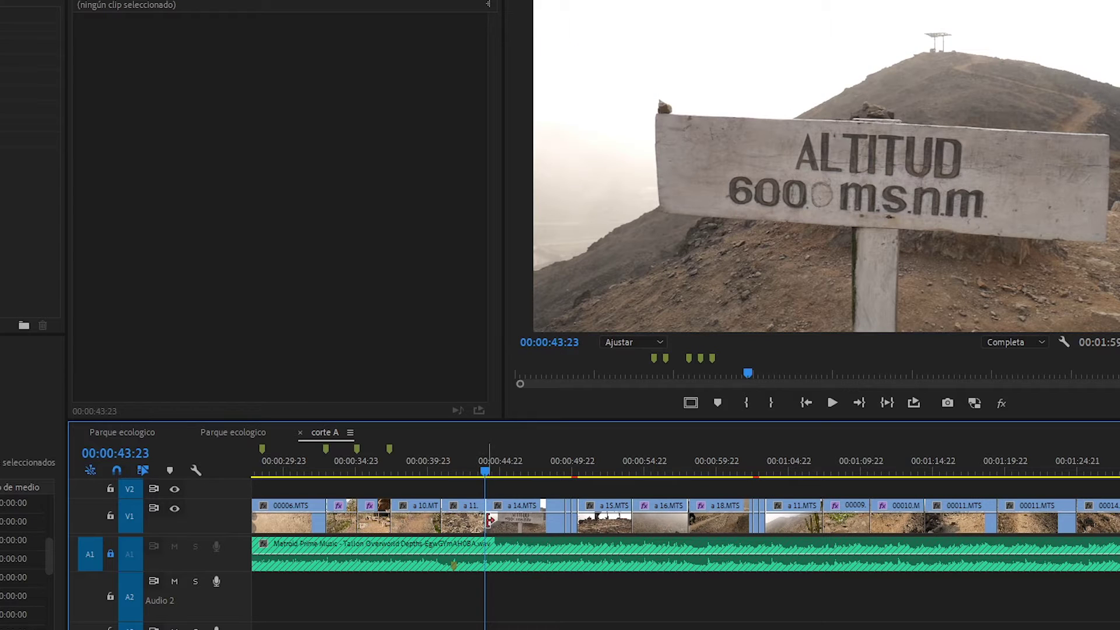
- Undo both ripple trims and scrub back to the flower shot near 00:00:39
{"action": "scroll", "coordinate": [421, 535], "scroll_direction": "down", "scroll_amount": 3}
{"action": "scroll", "coordinate": [409, 525], "scroll_direction": "up", "scroll_amount": 2, "text": "alt"}
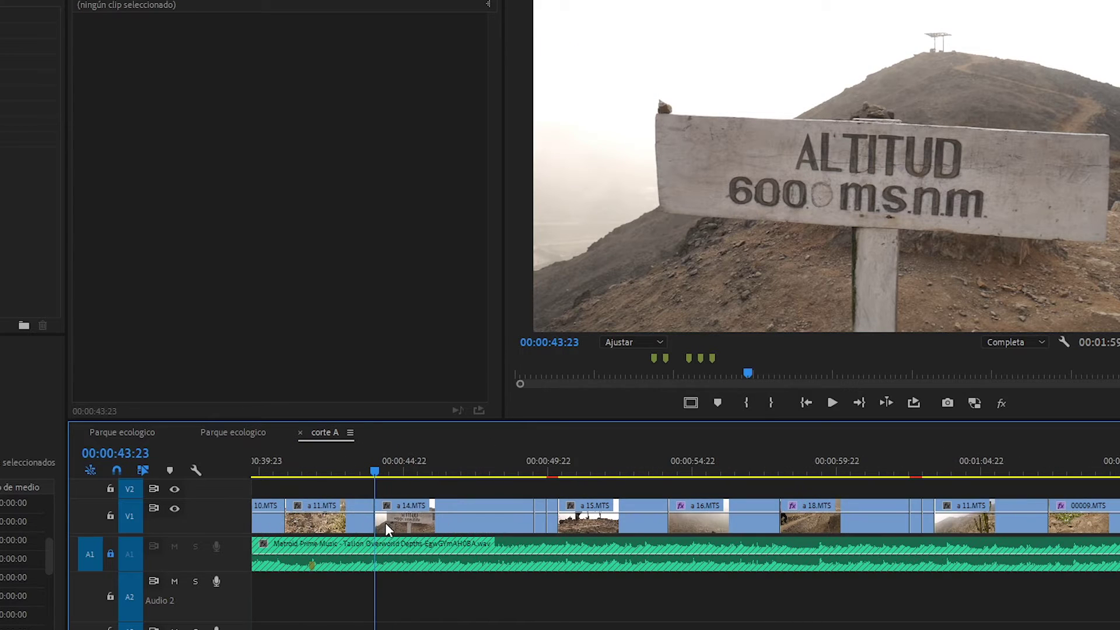
{"action": "key", "text": "ctrl+z"}
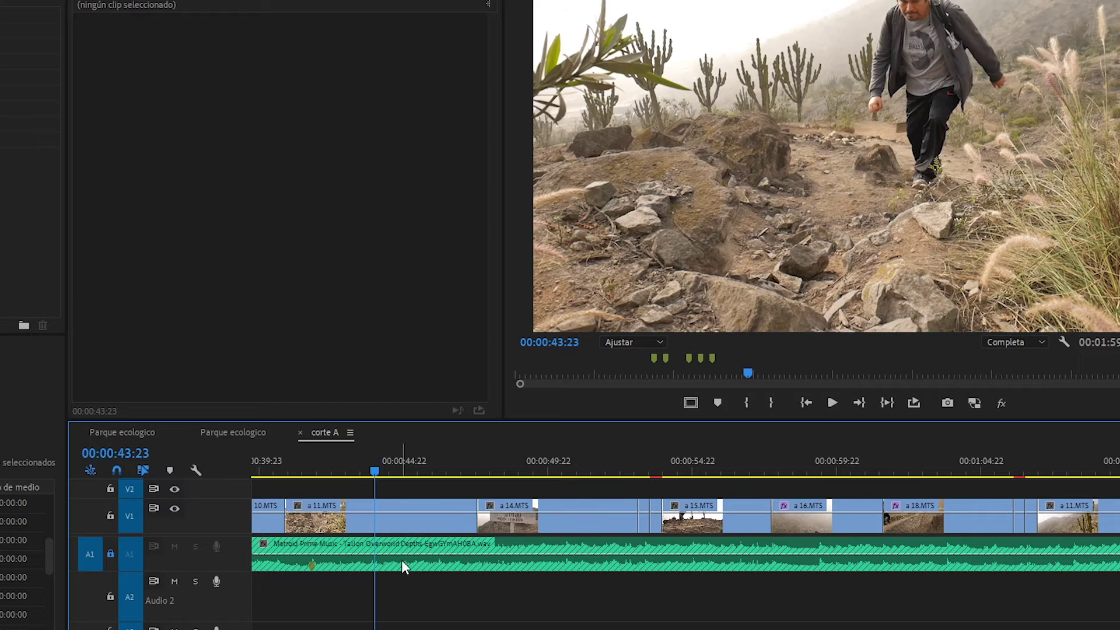
{"action": "key", "text": "ctrl+z"}
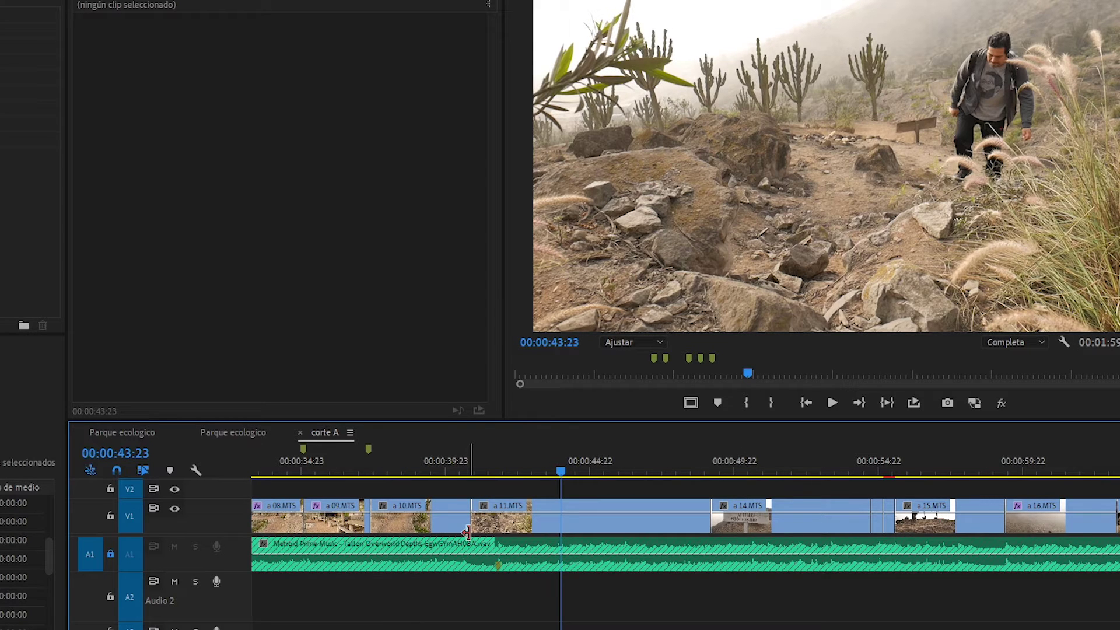
{"action": "left_click_drag", "start_coordinate": [479, 470], "coordinate": [442, 478]}
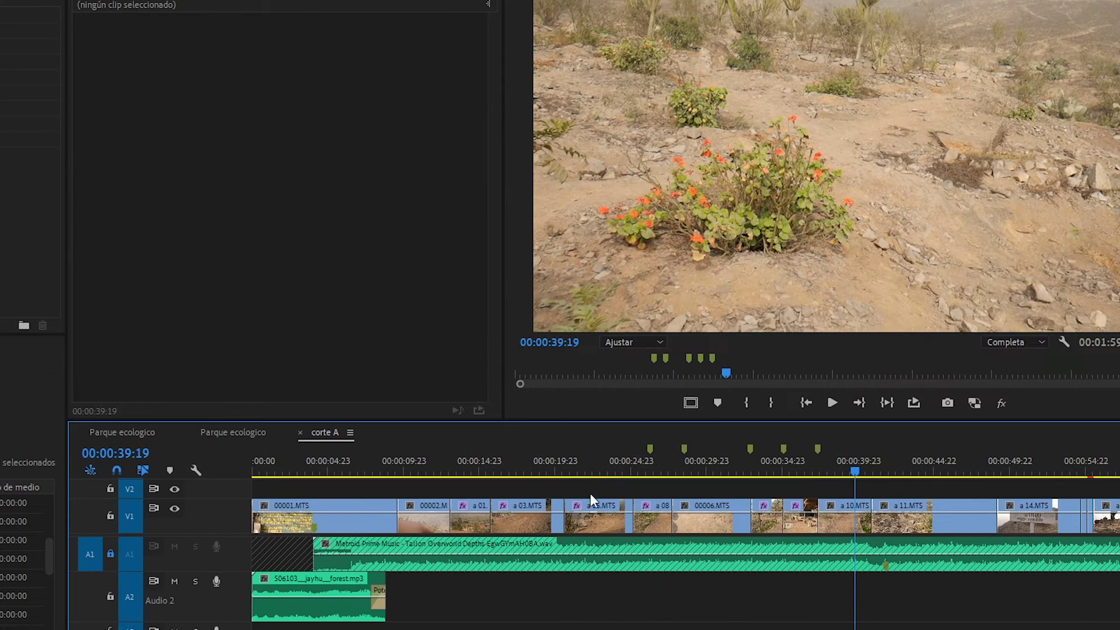
- Unlock A1, select the music clip, and turn off keyframing for its Nivel volume
{"action": "left_click", "coordinate": [602, 467]}
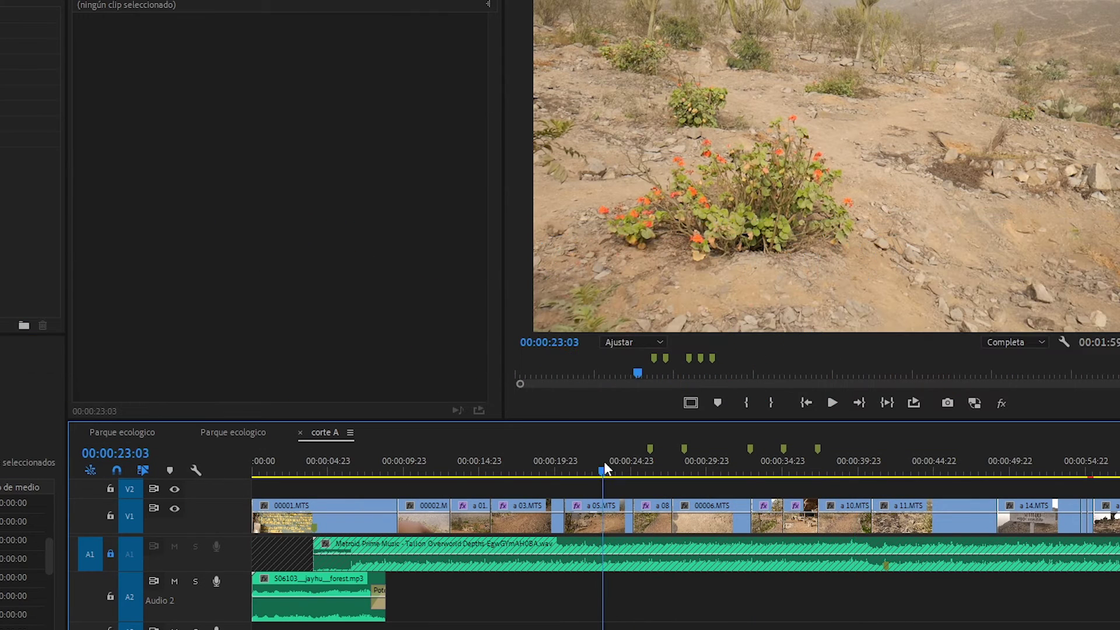
{"action": "scroll", "coordinate": [670, 490], "scroll_direction": "up", "scroll_amount": 2}
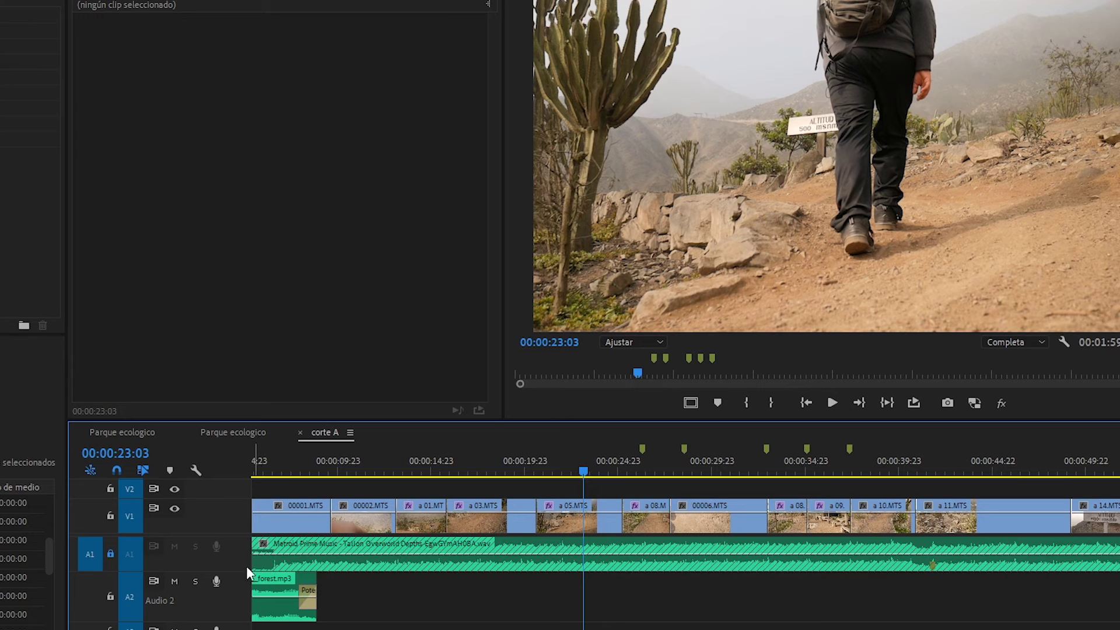
{"action": "left_click", "coordinate": [110, 554]}
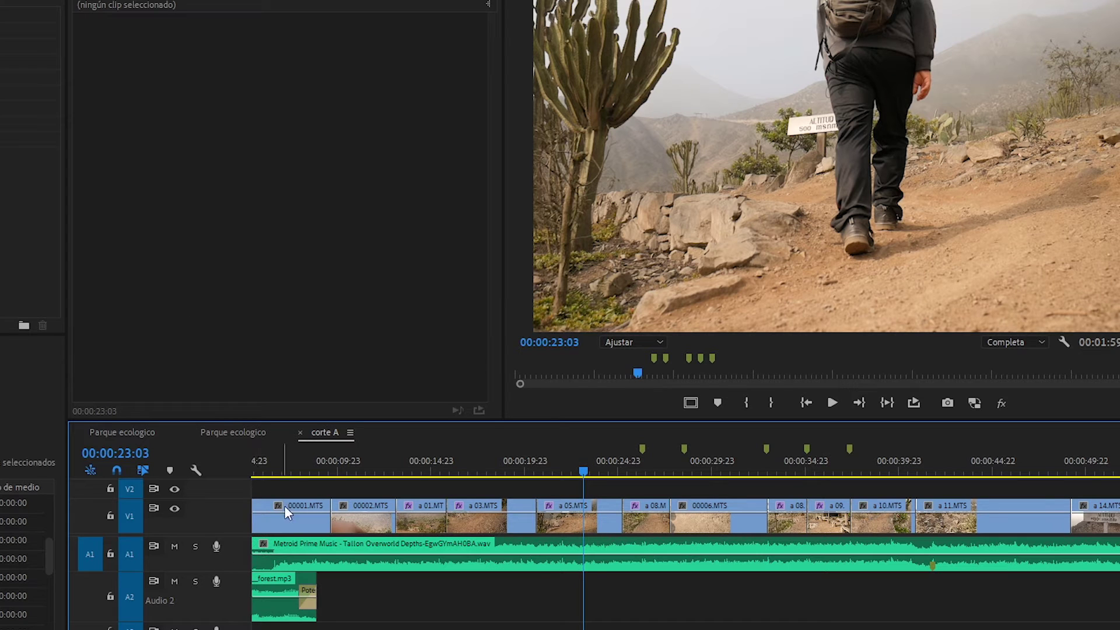
{"action": "left_click", "coordinate": [439, 561]}
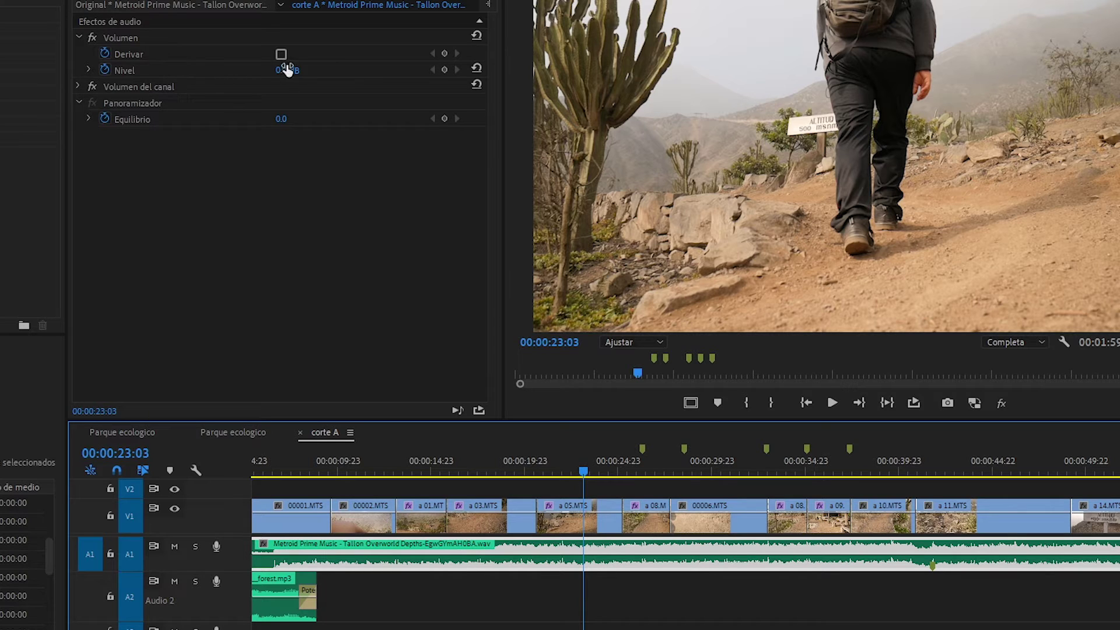
{"action": "left_click", "coordinate": [105, 69]}
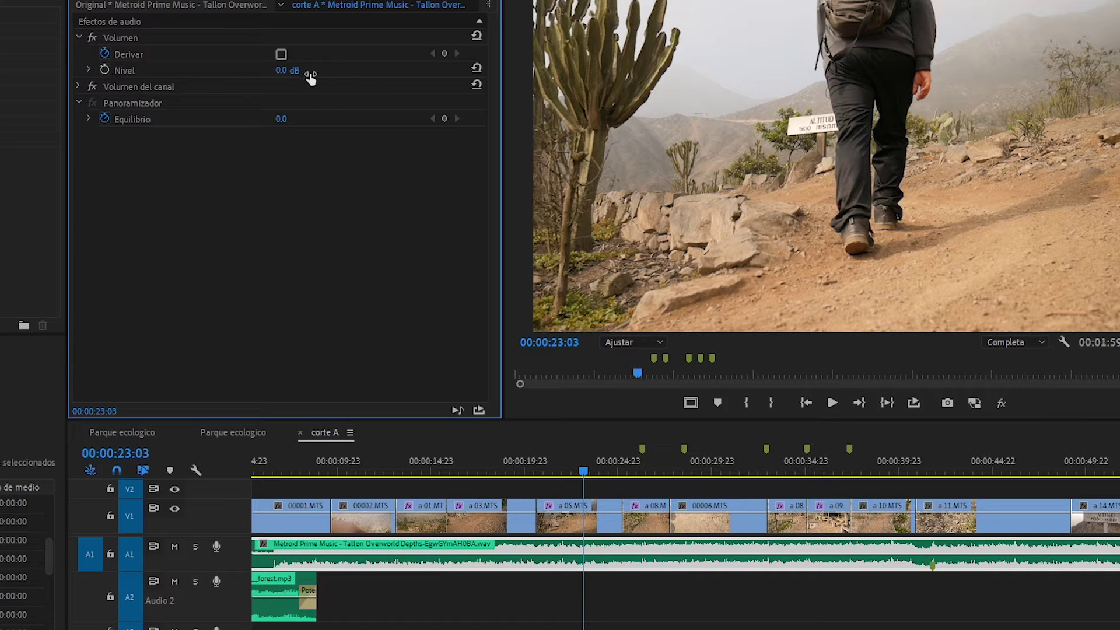
- Set the music Nivel to -10 dB, nudge it to -9.5 dB, and listen back
{"action": "left_click", "coordinate": [289, 71]}
{"action": "type", "text": "-10"}
{"action": "key", "text": "Return"}
{"action": "left_click_drag", "start_coordinate": [291, 70], "coordinate": [298, 70]}
{"action": "key", "text": "space"}
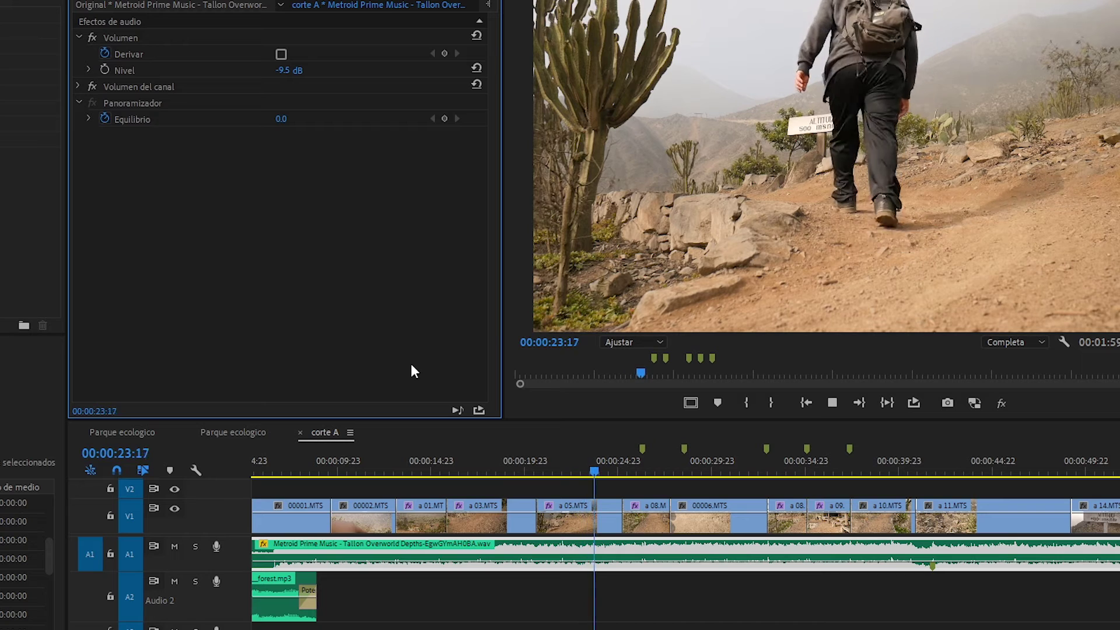
{"action": "key", "text": "space"}
- Lower the music level to about -12 dB (-11.9 dB) and lock A1 again
{"action": "left_click_drag", "start_coordinate": [291, 70], "coordinate": [283, 70]}
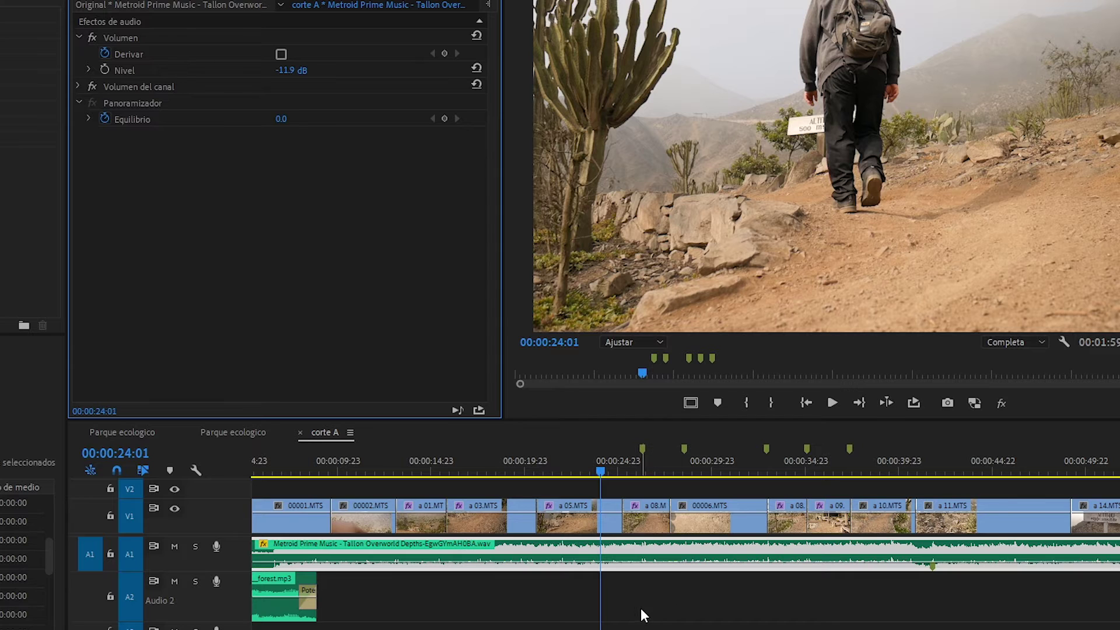
{"action": "scroll", "coordinate": [640, 608], "scroll_direction": "up", "scroll_amount": 1}
{"action": "left_click", "coordinate": [109, 555]}
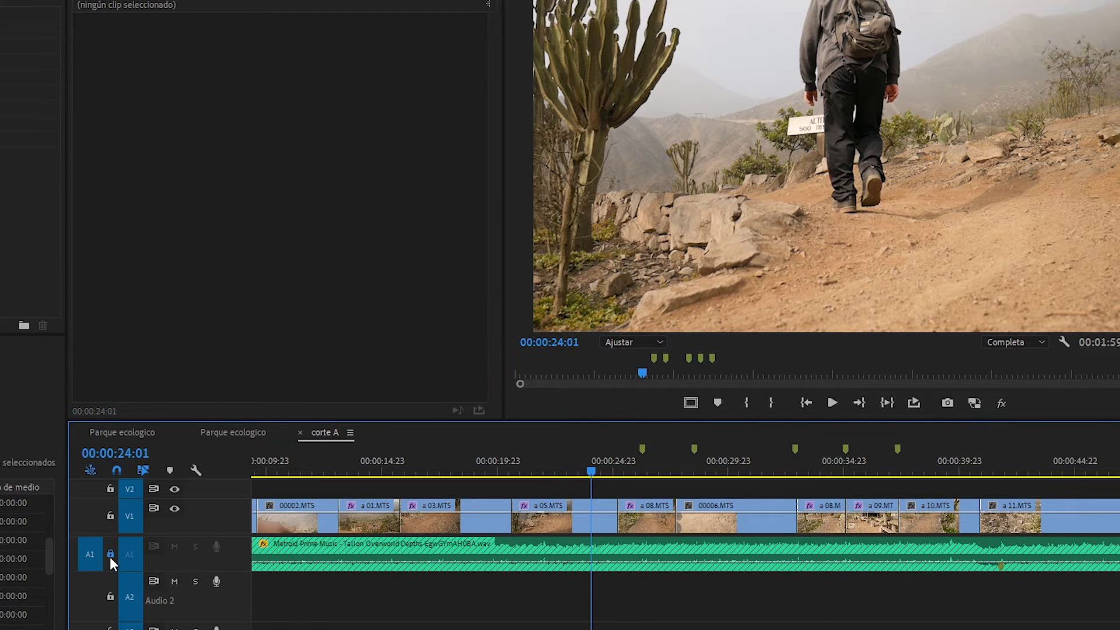
{"action": "left_click_drag", "start_coordinate": [591, 472], "coordinate": [433, 472]}
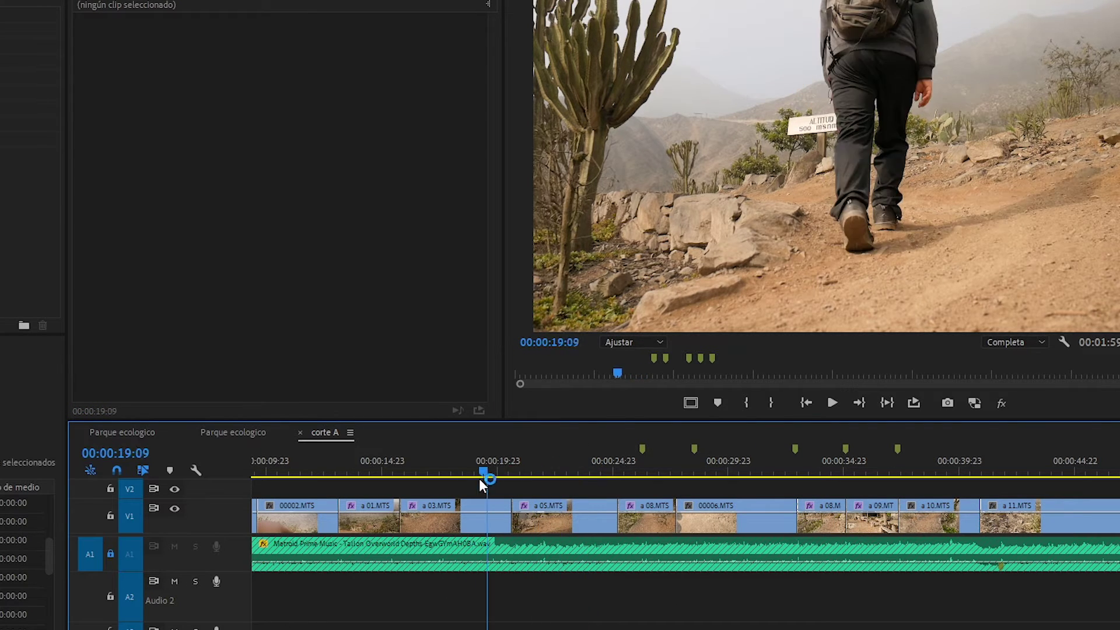
{"action": "key", "text": "space"}
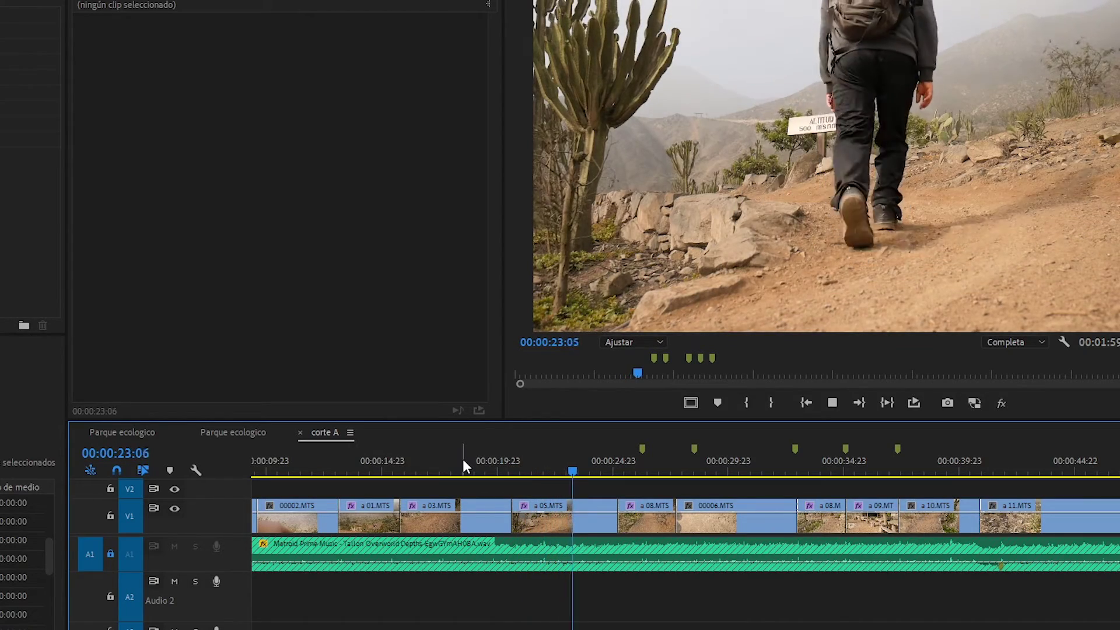
{"action": "key", "text": "space"}
{"action": "left_click", "coordinate": [569, 459]}
{"action": "key", "text": "space"}
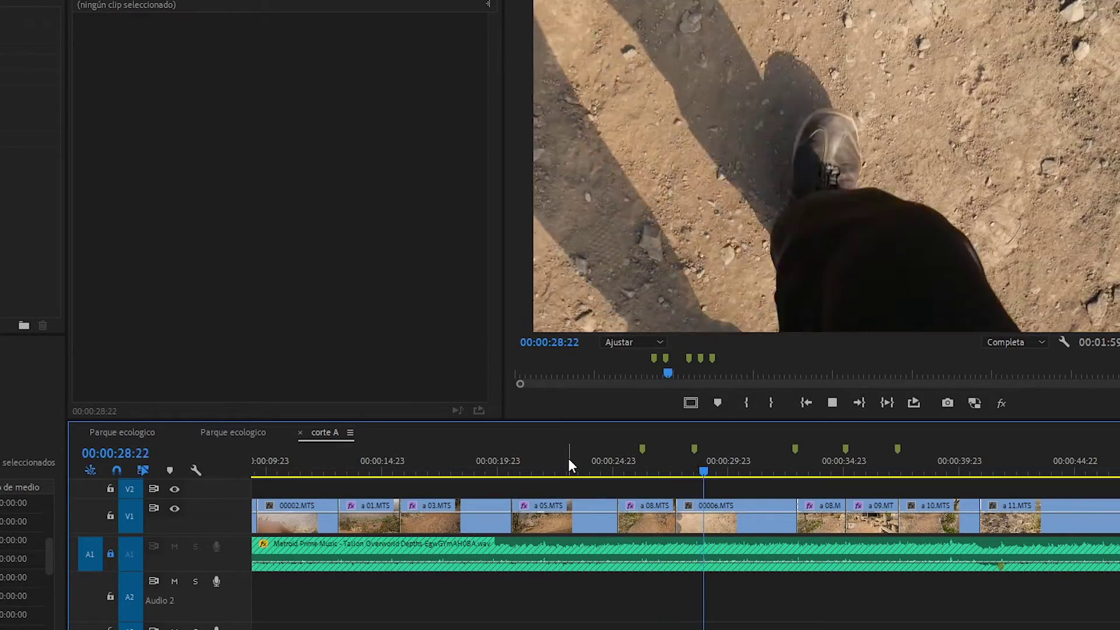
{"action": "key", "text": "space"}
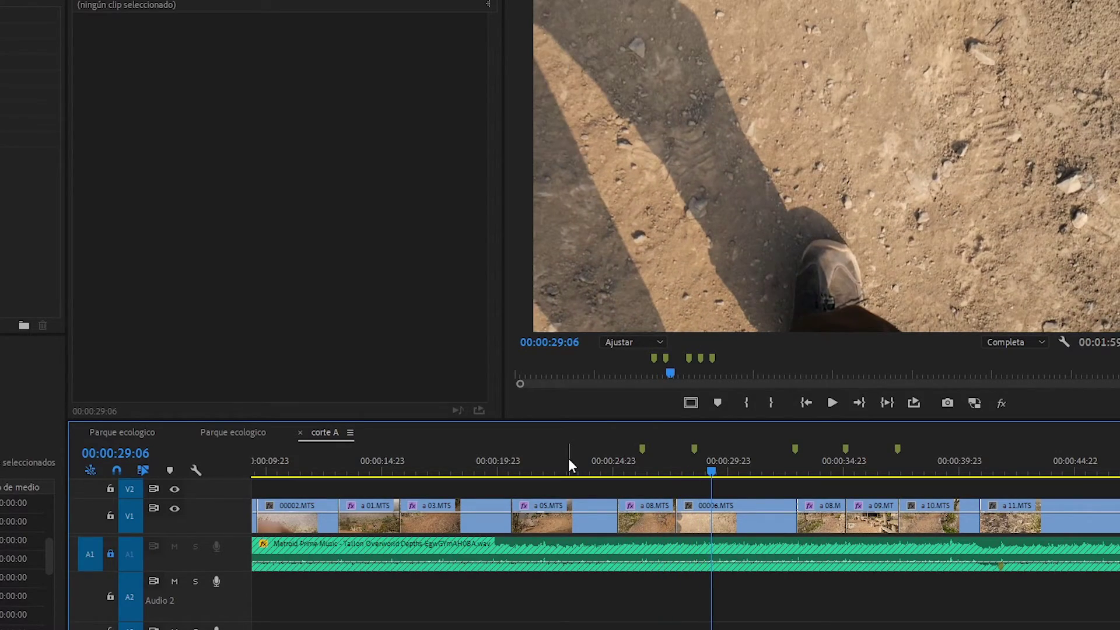
{"action": "left_click", "coordinate": [569, 461]}
{"action": "key", "text": "space"}
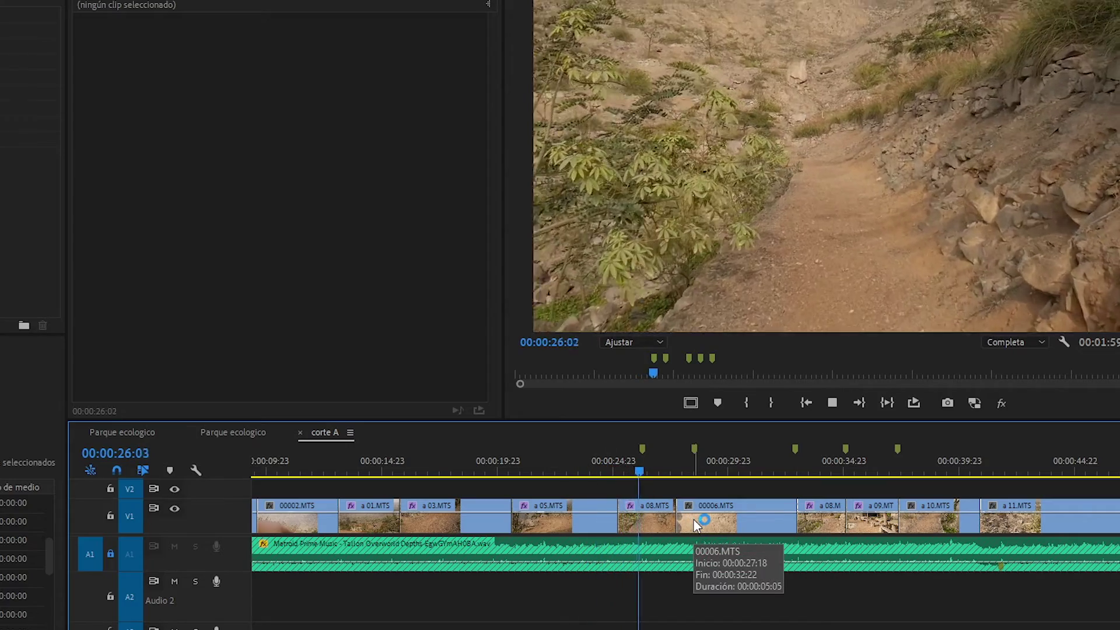
{"action": "key", "text": "space"}
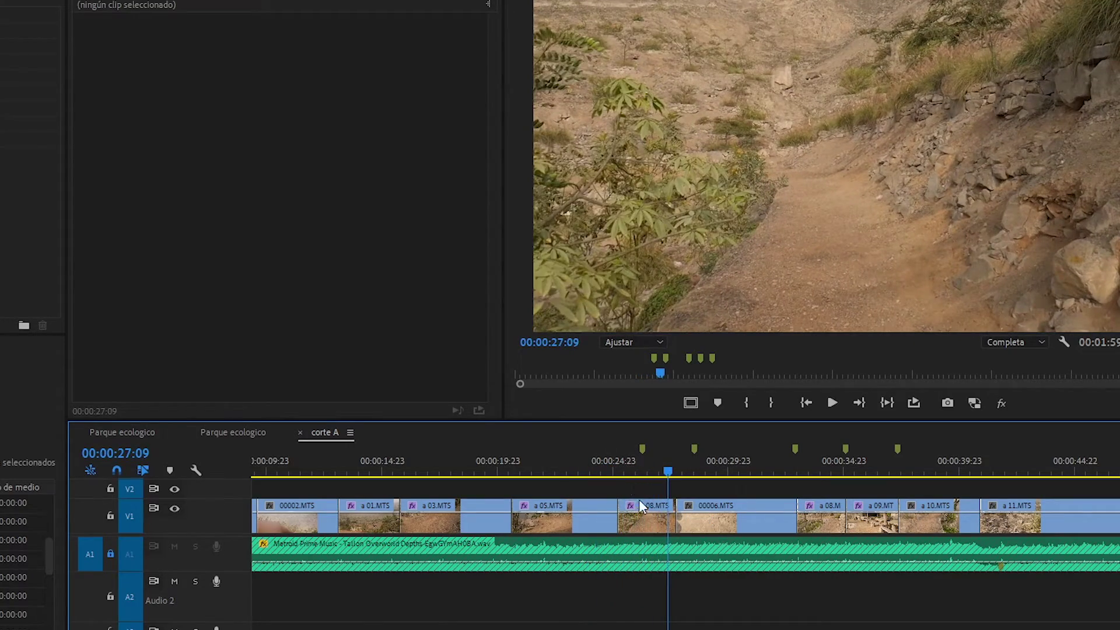
{"action": "left_click", "coordinate": [663, 508]}
{"action": "left_click", "coordinate": [630, 472]}
- Play through the a 08.MTS cut from 0:25 to 0:27, then save the project
{"action": "key", "text": "space"}
{"action": "left_click", "coordinate": [638, 473]}
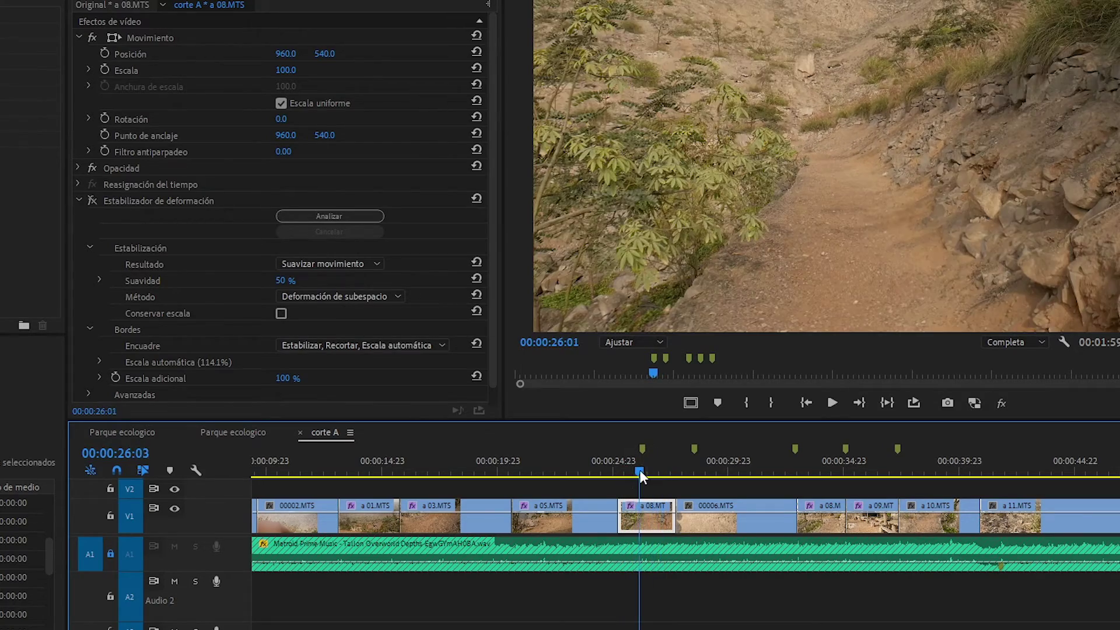
{"action": "left_click", "coordinate": [638, 471]}
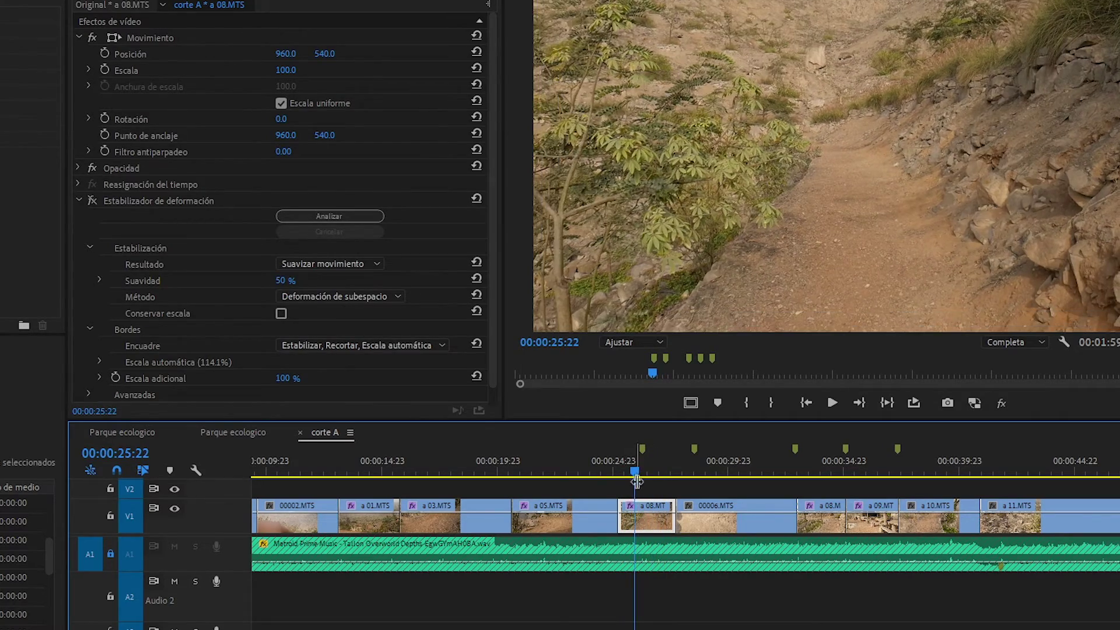
{"action": "key", "text": "space"}
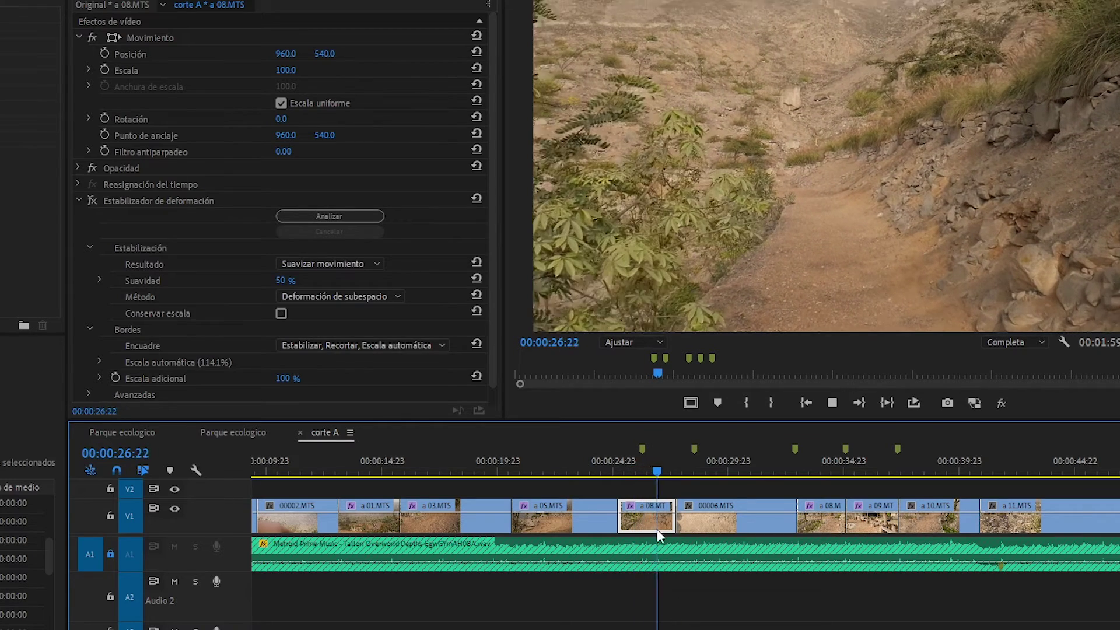
{"action": "key", "text": "space"}
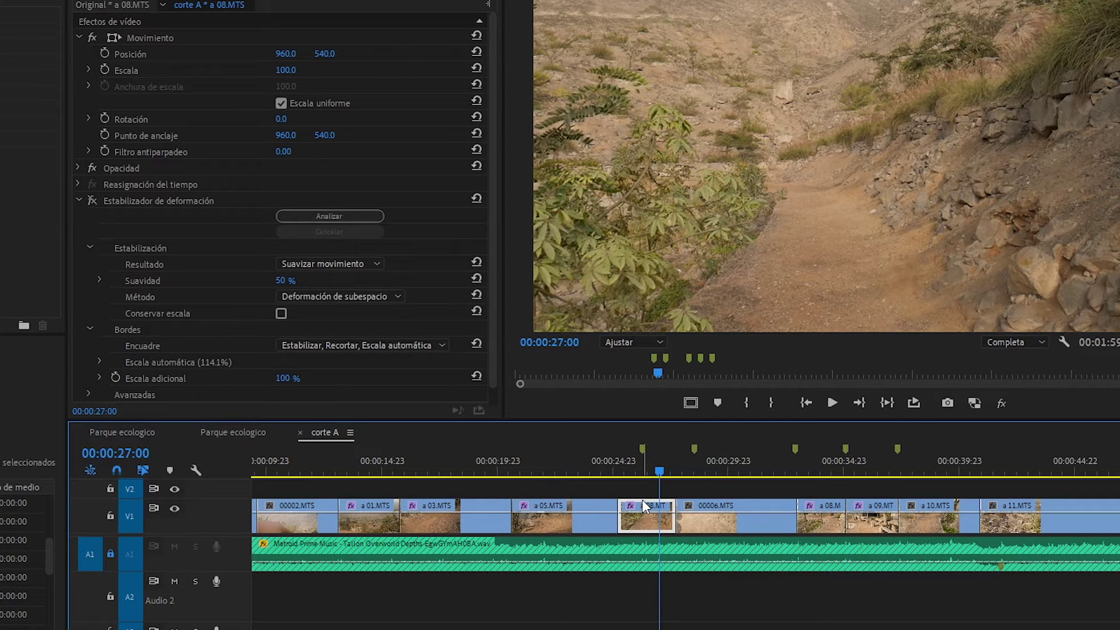
{"action": "key", "text": "ctrl+s"}
{"action": "scroll", "coordinate": [613, 574], "scroll_direction": "down", "scroll_amount": 2}
{"action": "scroll", "coordinate": [498, 611], "scroll_direction": "down", "scroll_amount": 2}
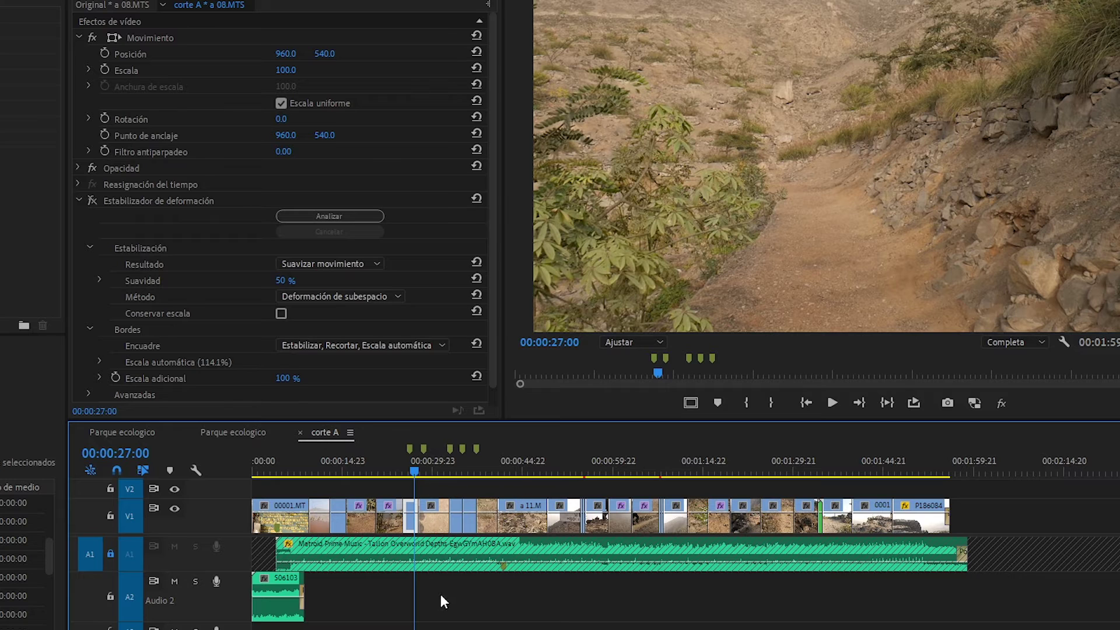
{"action": "scroll", "coordinate": [374, 586], "scroll_direction": "up", "scroll_amount": 1}
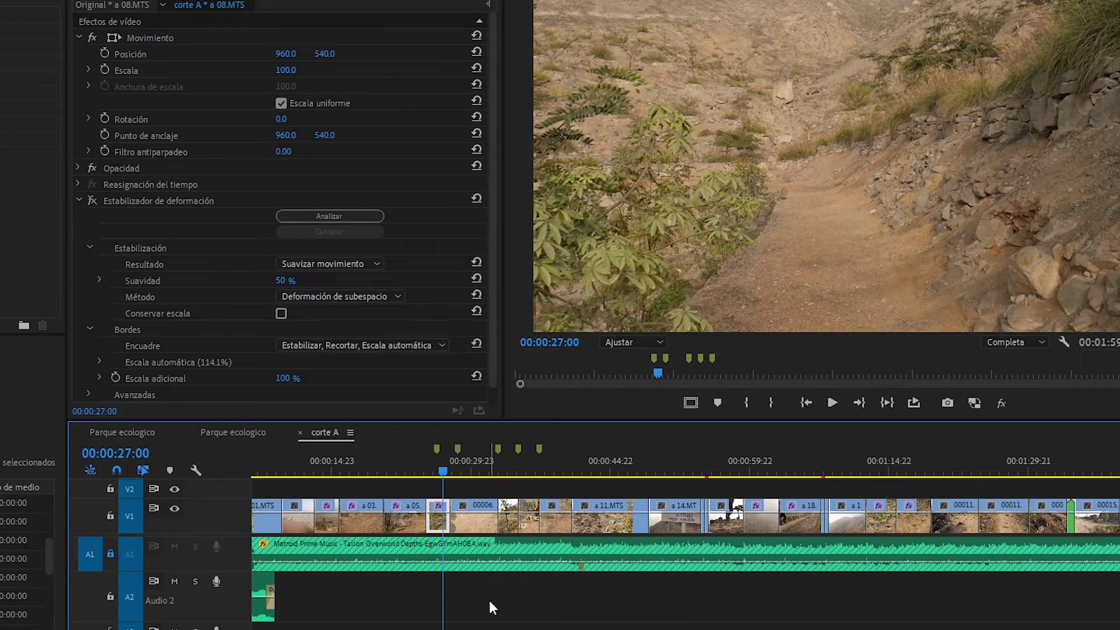
{"action": "left_click", "coordinate": [931, 465]}
{"action": "left_click", "coordinate": [876, 461]}
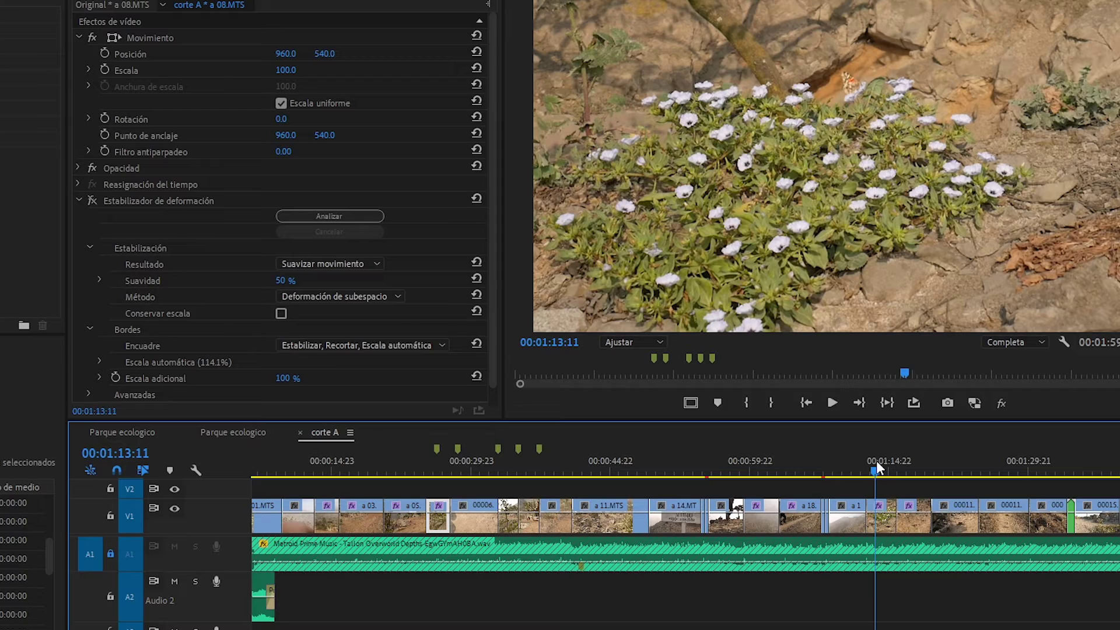
{"action": "left_click_drag", "start_coordinate": [874, 460], "coordinate": [827, 479]}
{"action": "left_click", "coordinate": [837, 460]}
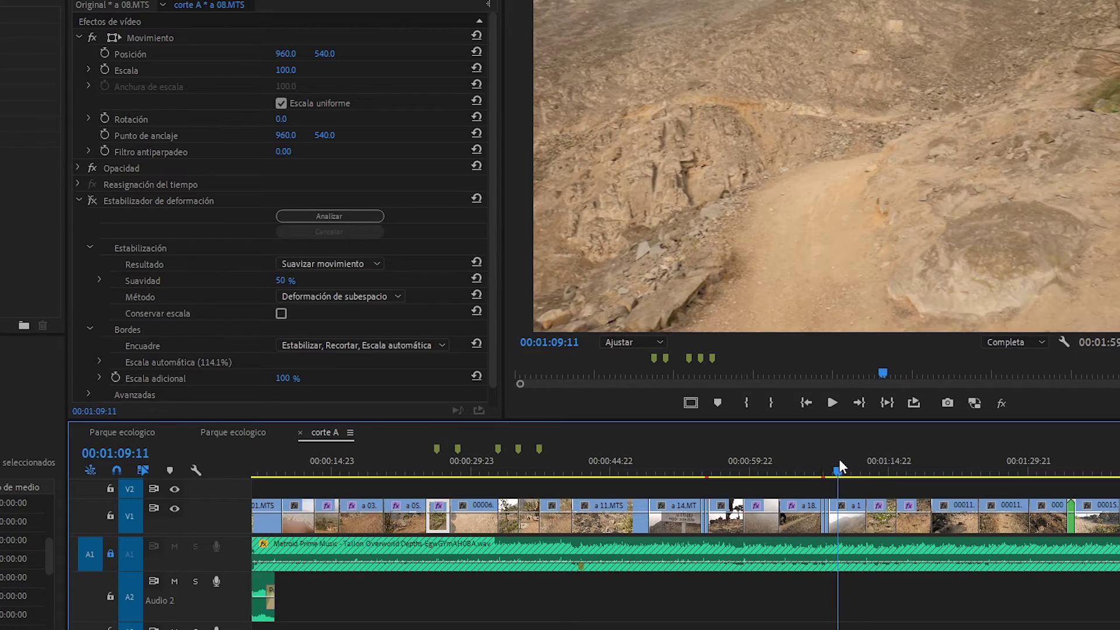
{"action": "key", "text": "space"}
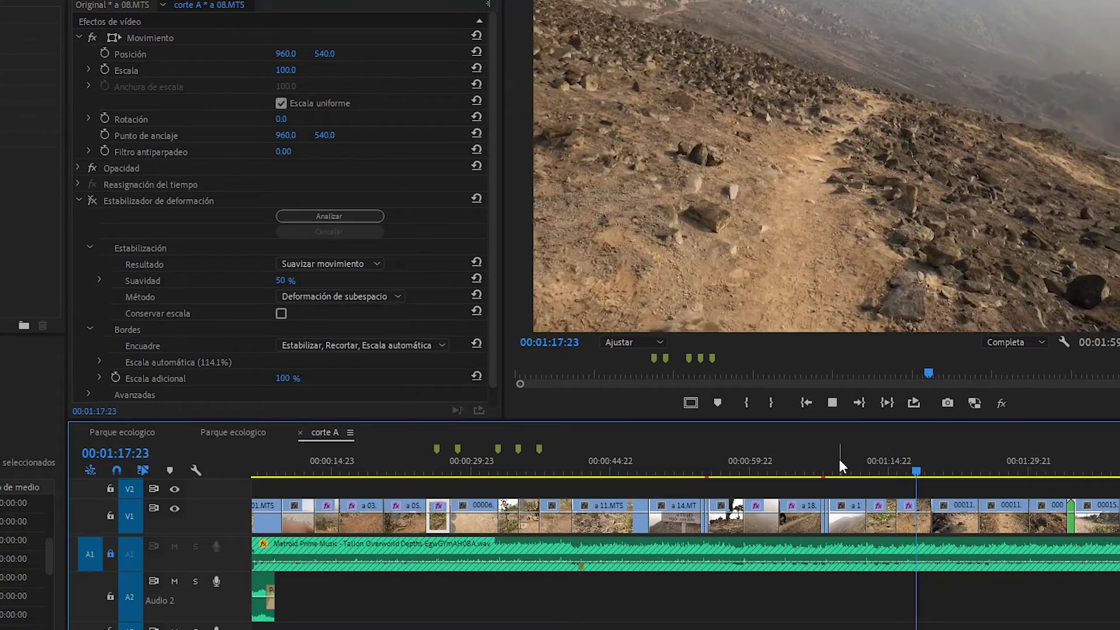
{"action": "key", "text": "space"}
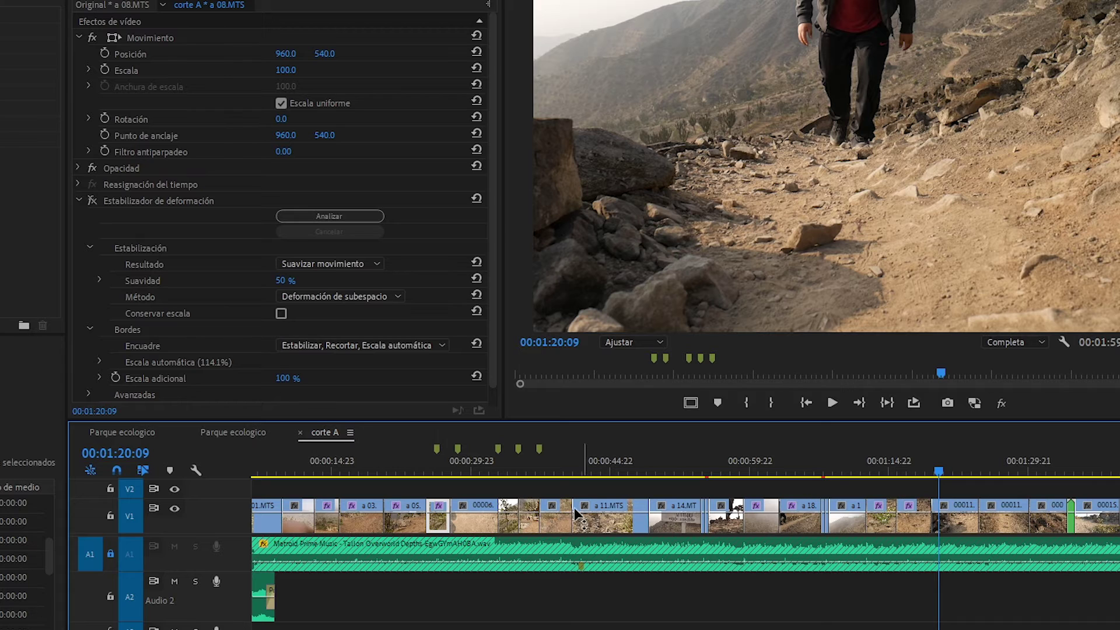
{"action": "scroll", "coordinate": [398, 503], "scroll_direction": "up", "scroll_amount": 3, "text": "alt"}
{"action": "left_click_drag", "start_coordinate": [458, 468], "coordinate": [460, 468]}
{"action": "scroll", "coordinate": [460, 467], "scroll_direction": "up", "scroll_amount": 3}
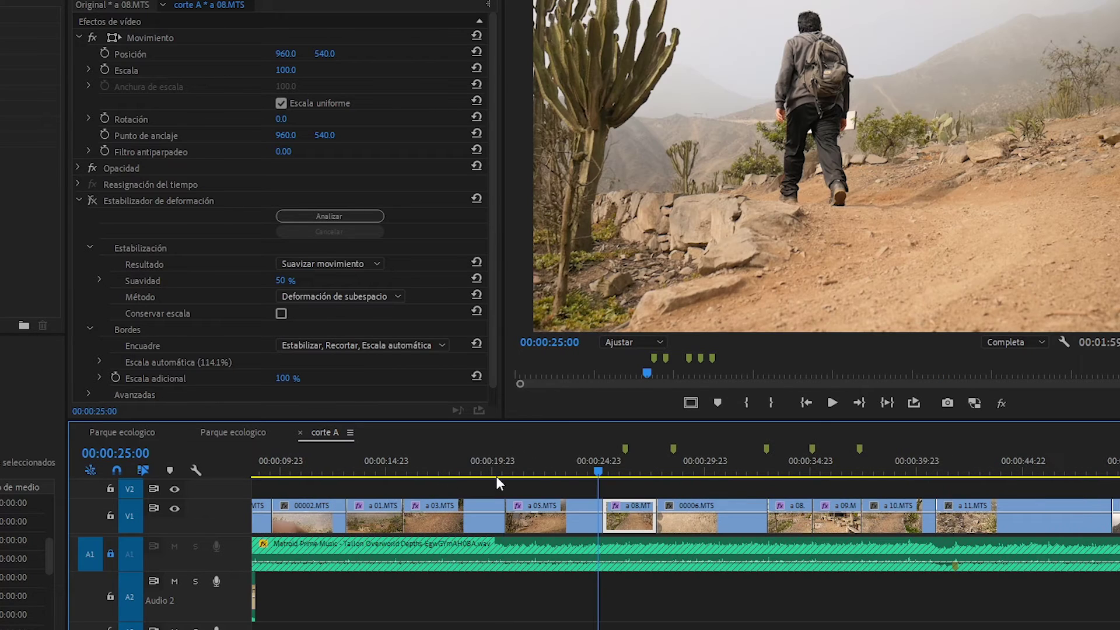
{"action": "key", "text": "space"}
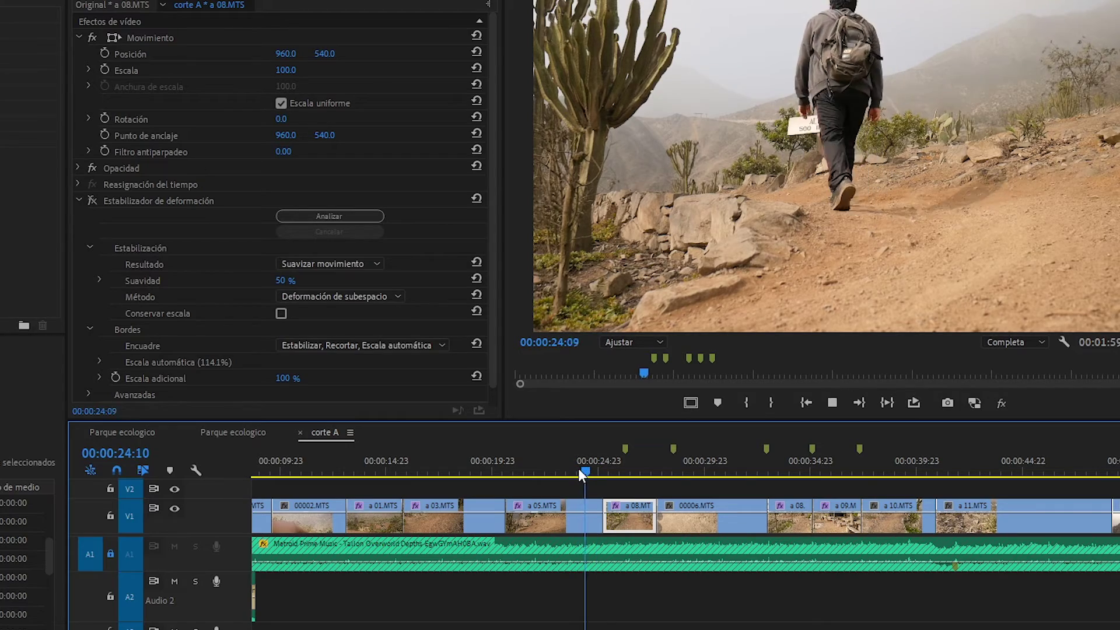
{"action": "left_click_drag", "start_coordinate": [580, 470], "coordinate": [560, 469]}
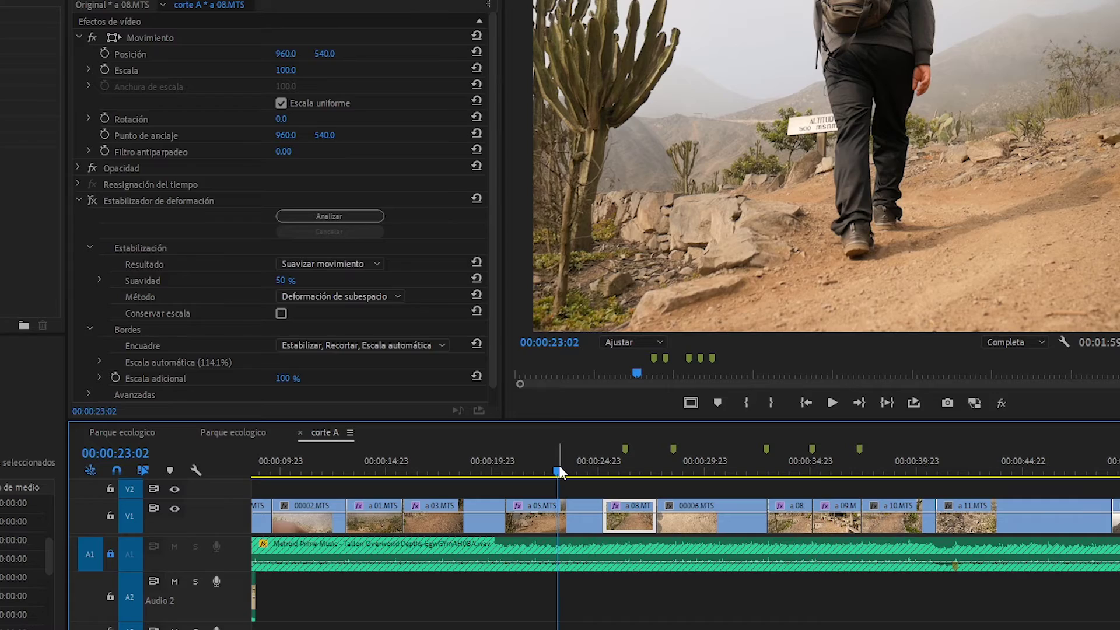
- Snap a 08.MTS to the 0:26:06 beat marker and extend a 05.MTS's end to meet it
{"action": "key", "text": "space"}
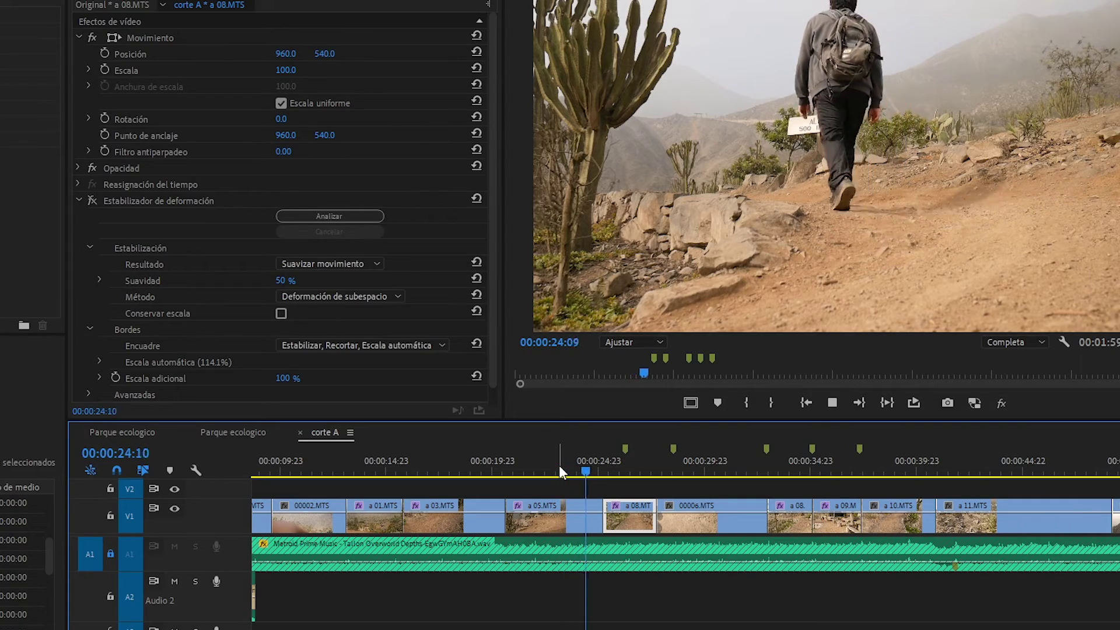
{"action": "key", "text": "space"}
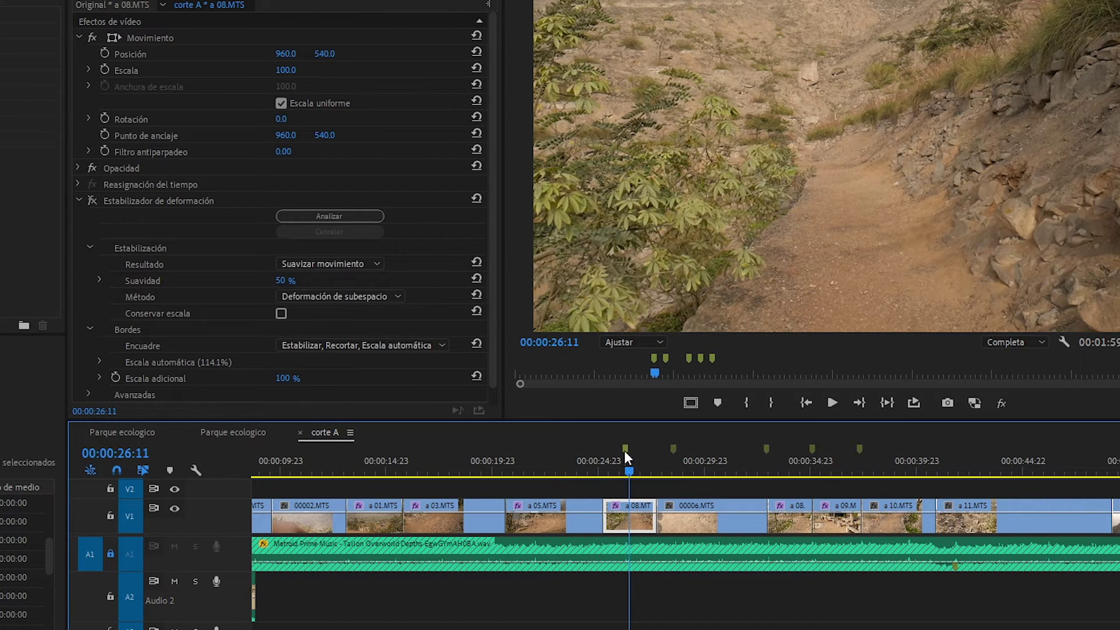
{"action": "left_click", "coordinate": [625, 450]}
{"action": "left_click_drag", "start_coordinate": [629, 503], "coordinate": [662, 508]}
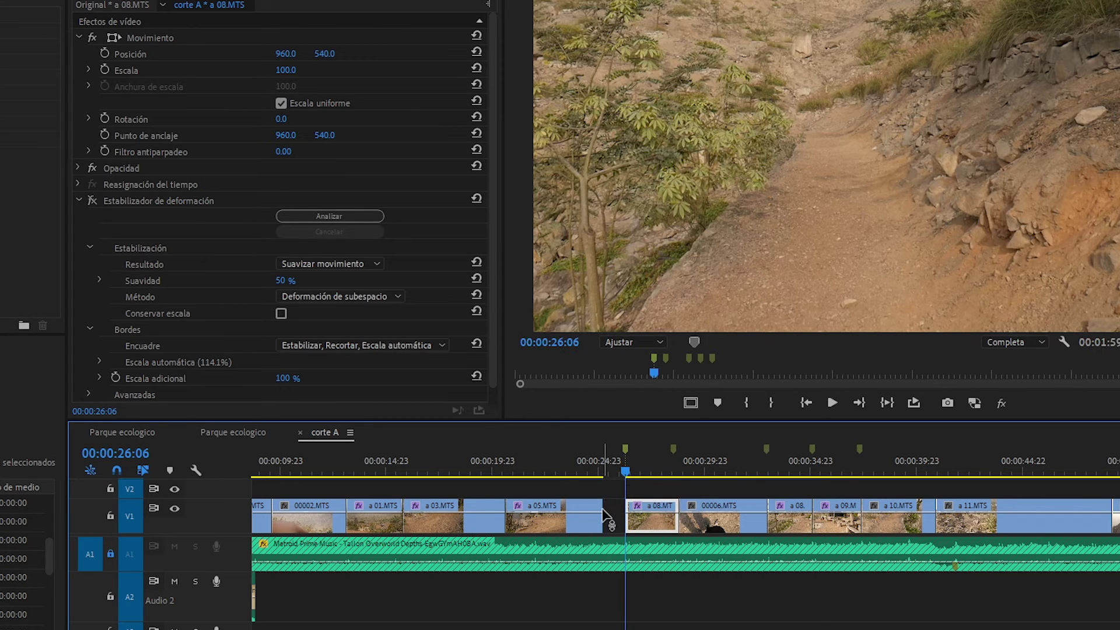
{"action": "left_click_drag", "start_coordinate": [607, 510], "coordinate": [624, 509]}
- Replay the new cut from 0:24, then zoom in and play from 0:27 to check the next cut
{"action": "left_click", "coordinate": [580, 464]}
{"action": "key", "text": "space"}
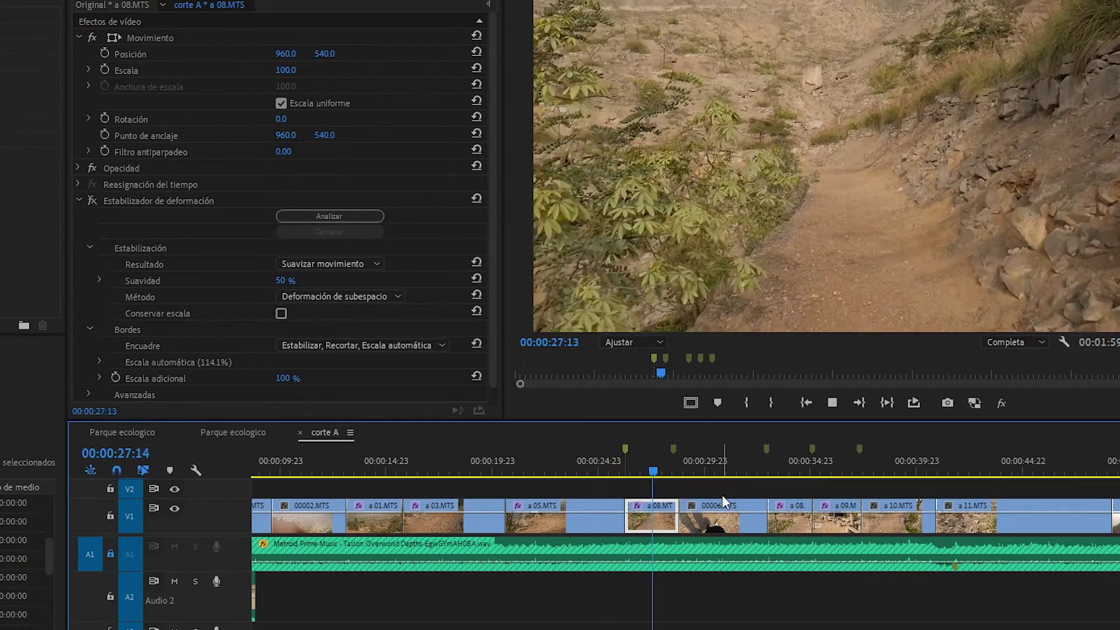
{"action": "key", "text": "space"}
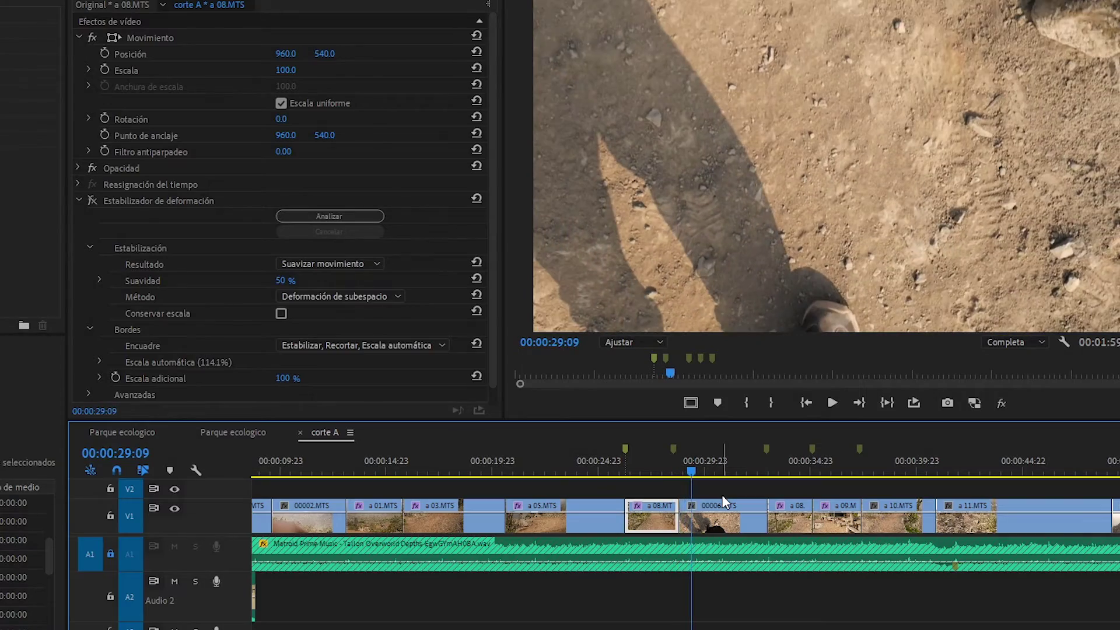
{"action": "key", "text": "="}
{"action": "left_click", "coordinate": [635, 470]}
{"action": "key", "text": "space"}
{"action": "key", "text": "space"}
- Trim a 08.MTS's end back to the 0:28 beat marker and replay the section from 0:24
{"action": "left_click_drag", "start_coordinate": [672, 529], "coordinate": [671, 526]}
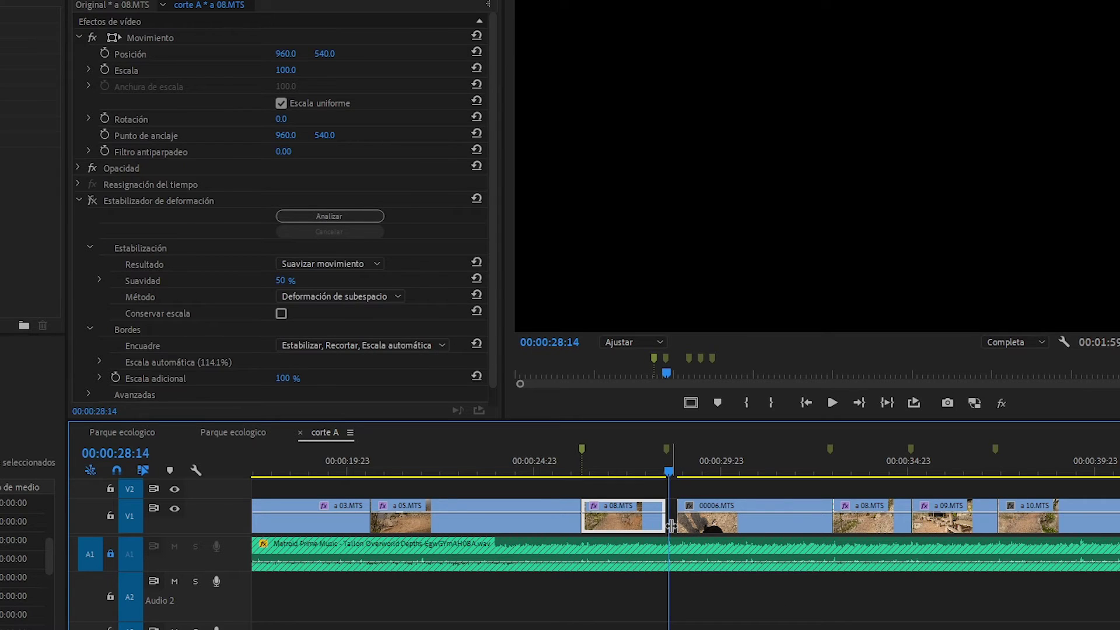
{"action": "left_click_drag", "start_coordinate": [671, 527], "coordinate": [670, 525]}
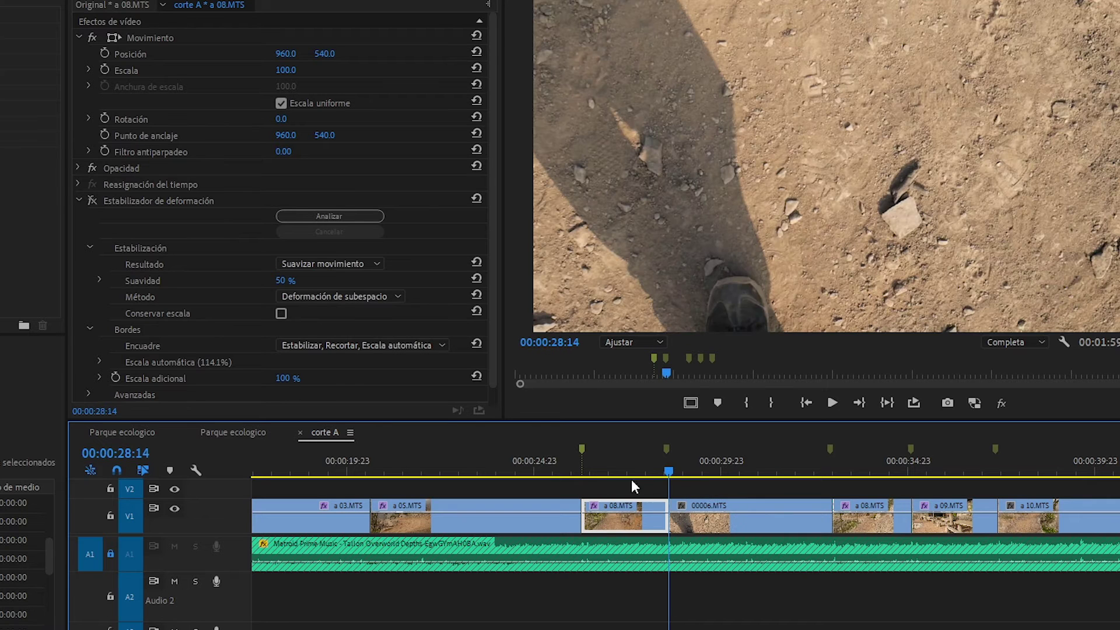
{"action": "left_click", "coordinate": [495, 470]}
{"action": "key", "text": "space"}
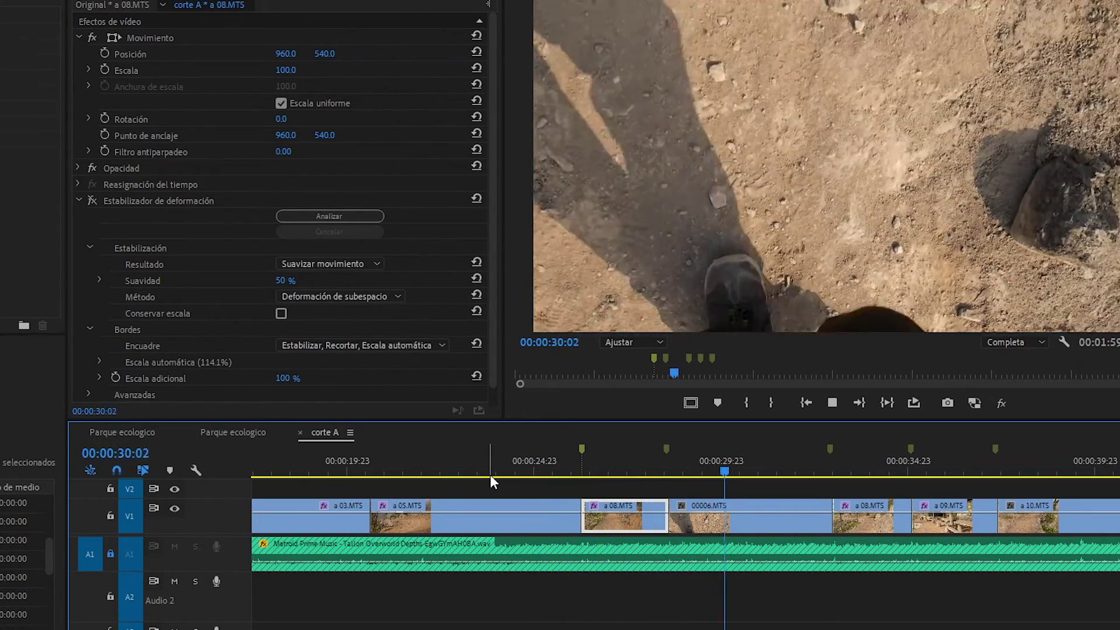
{"action": "key", "text": "space"}
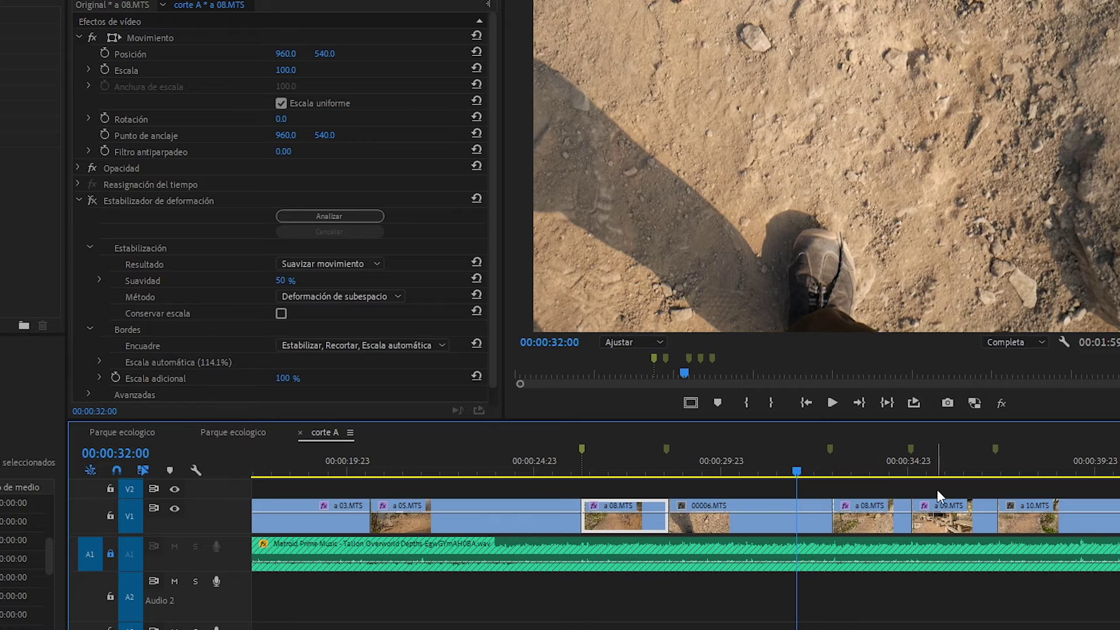
{"action": "left_click", "coordinate": [509, 458]}
{"action": "key", "text": "space"}
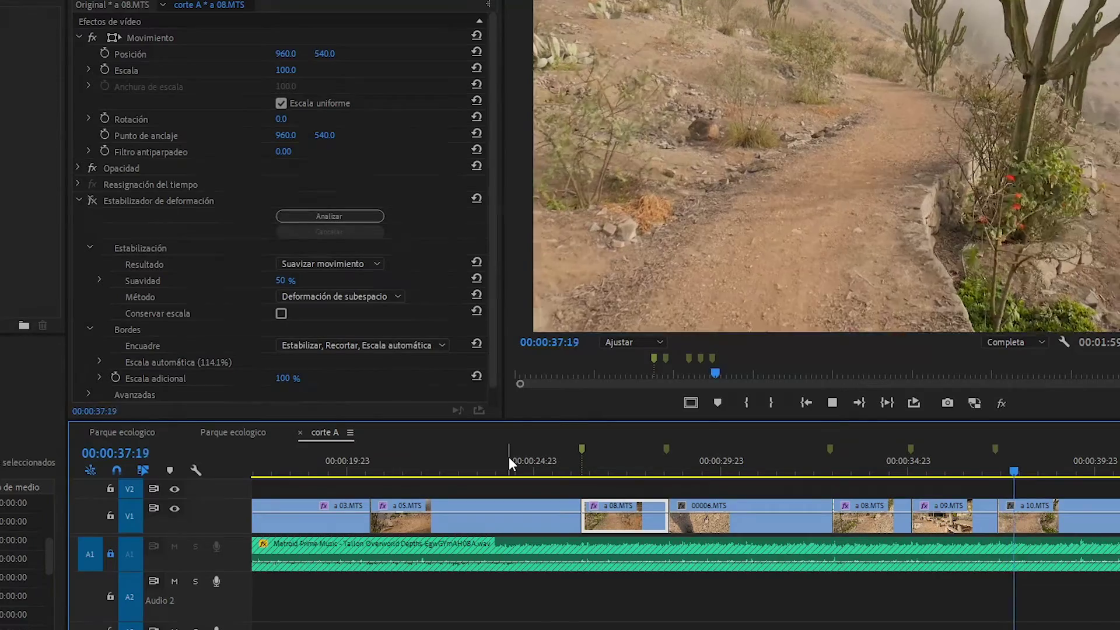
{"action": "key", "text": "space"}
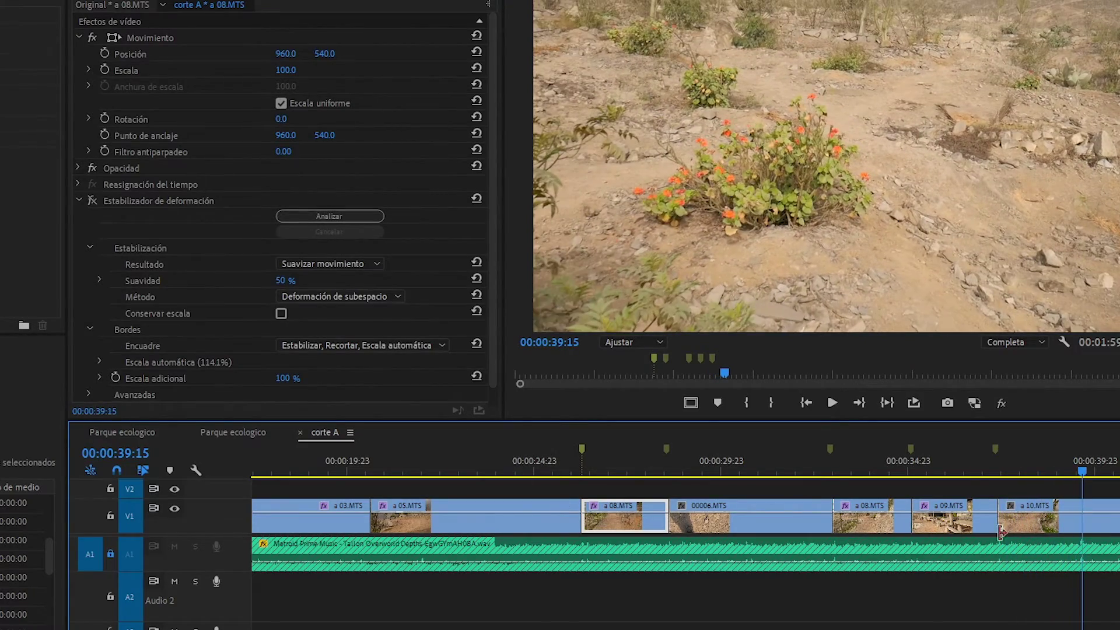
- Play repeatedly around the a 11.MTS cut near 0:40 to find the beat at 41:08
{"action": "scroll", "coordinate": [982, 505], "scroll_direction": "down", "scroll_amount": 3}
{"action": "left_click_drag", "start_coordinate": [735, 471], "coordinate": [954, 464]}
{"action": "key", "text": "space"}
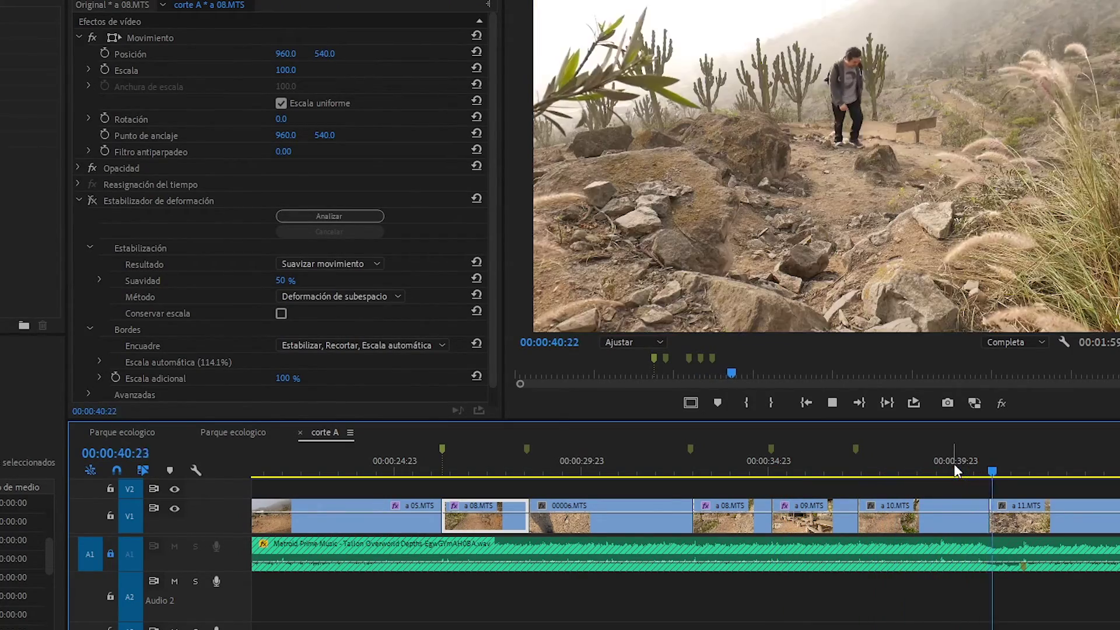
{"action": "key", "text": "space"}
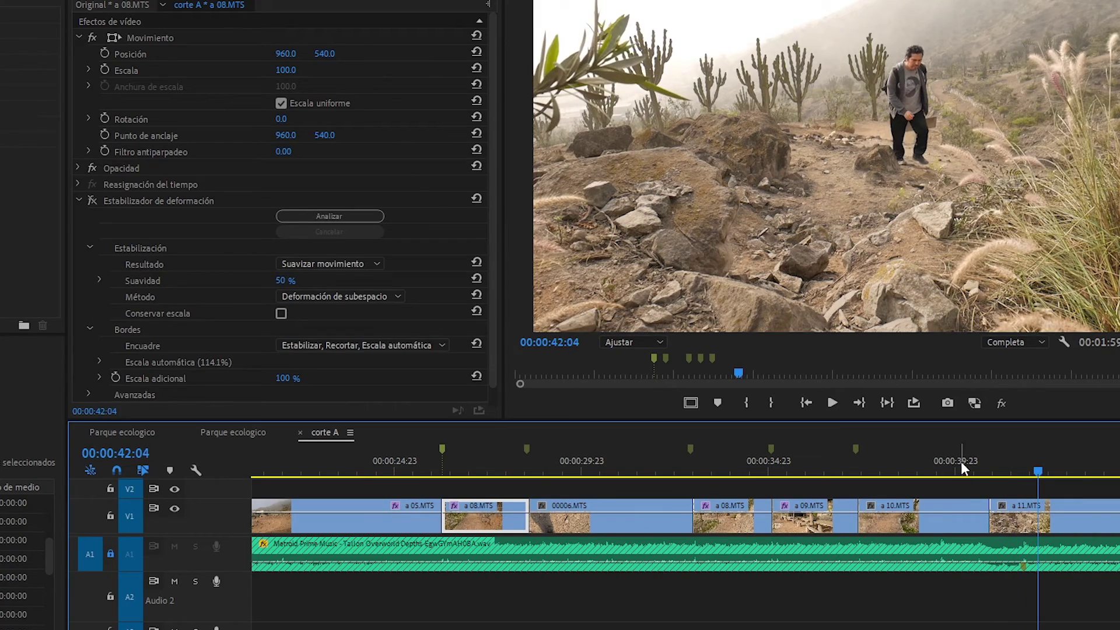
{"action": "left_click_drag", "start_coordinate": [960, 460], "coordinate": [1003, 464]}
{"action": "scroll", "coordinate": [1017, 460], "scroll_direction": "down", "scroll_amount": 3}
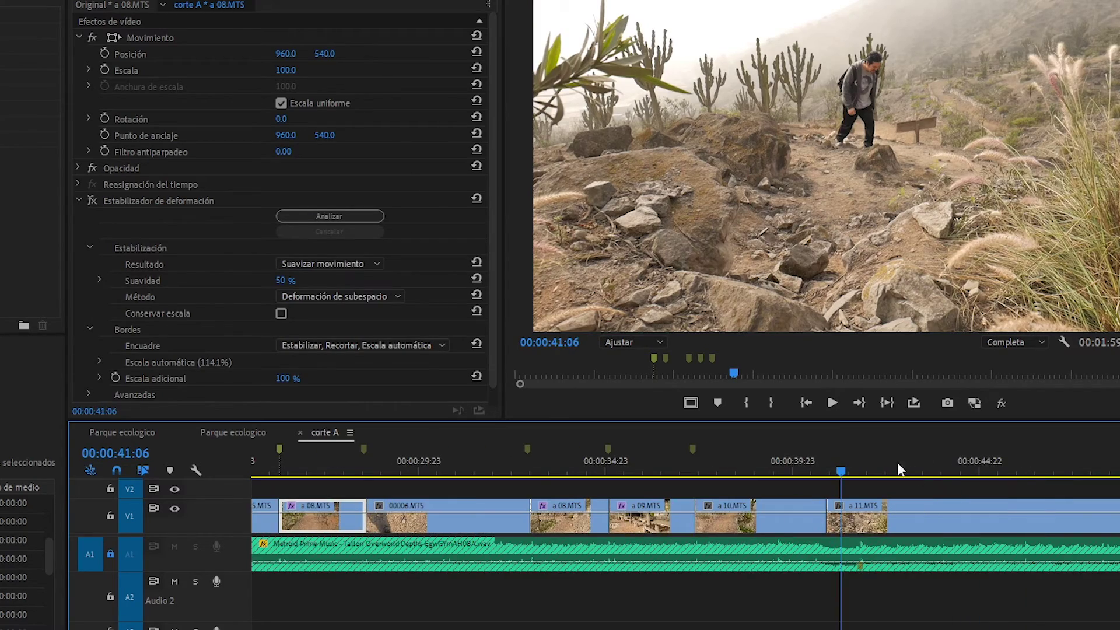
{"action": "left_click_drag", "start_coordinate": [852, 461], "coordinate": [806, 484]}
{"action": "key", "text": "space"}
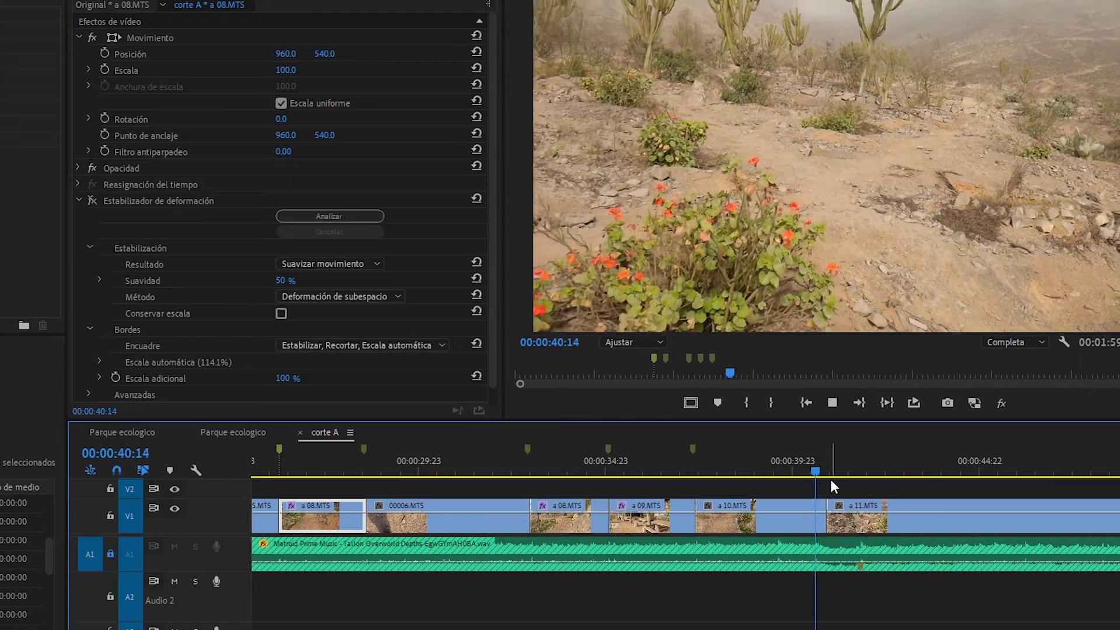
{"action": "left_click", "coordinate": [824, 471]}
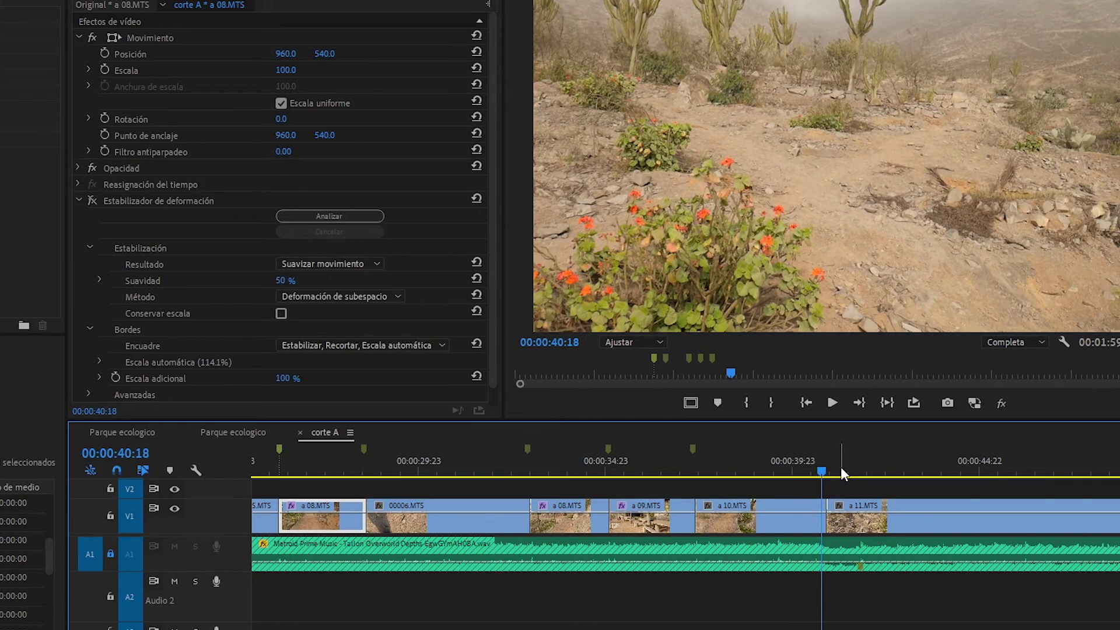
{"action": "key", "text": "space"}
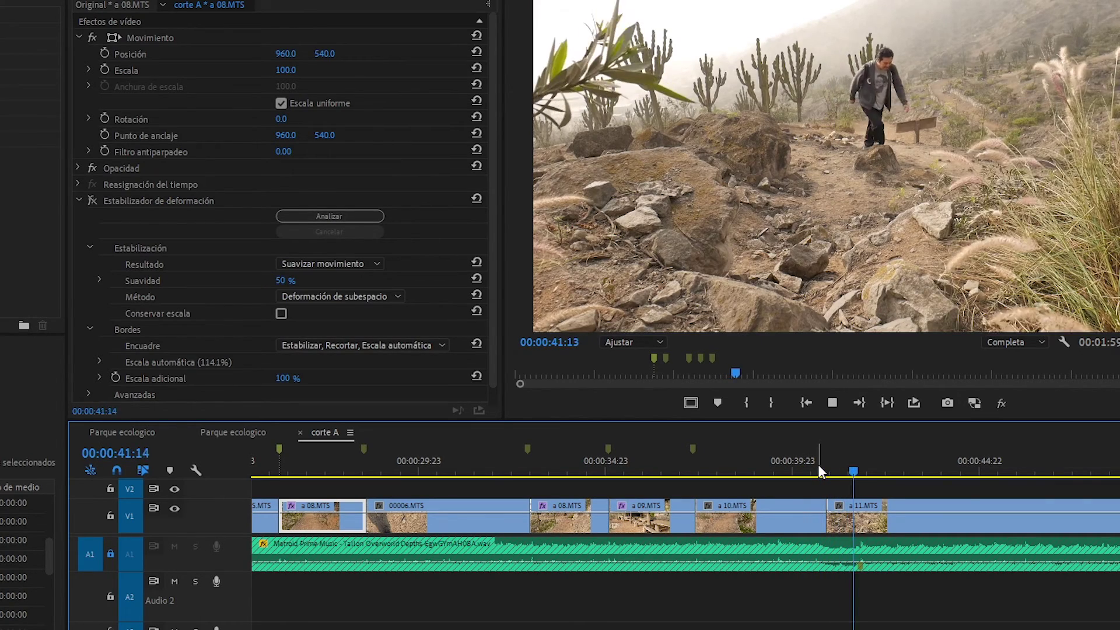
{"action": "left_click", "coordinate": [827, 462]}
{"action": "left_click_drag", "start_coordinate": [827, 463], "coordinate": [860, 461]}
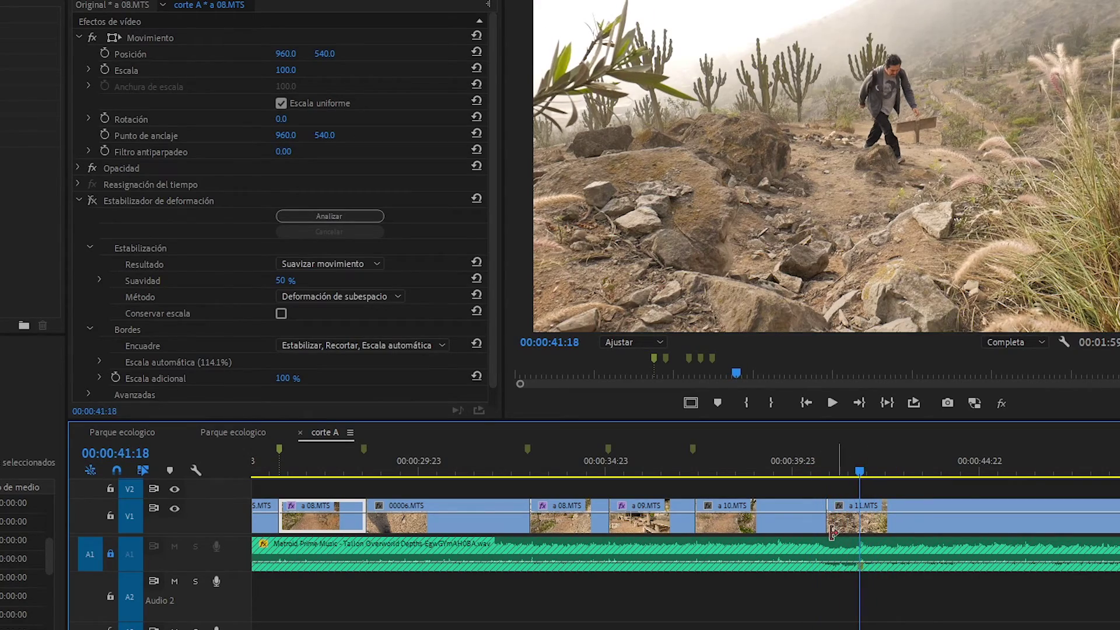
- Trim the start of a 11.MTS later to the beat point and replay from 32:01
{"action": "mouse_move", "coordinate": [835, 525]}
{"action": "left_mouse_down"}
{"action": "mouse_move", "coordinate": [862, 525]}
{"action": "mouse_move", "coordinate": [860, 505]}
{"action": "left_mouse_up"}
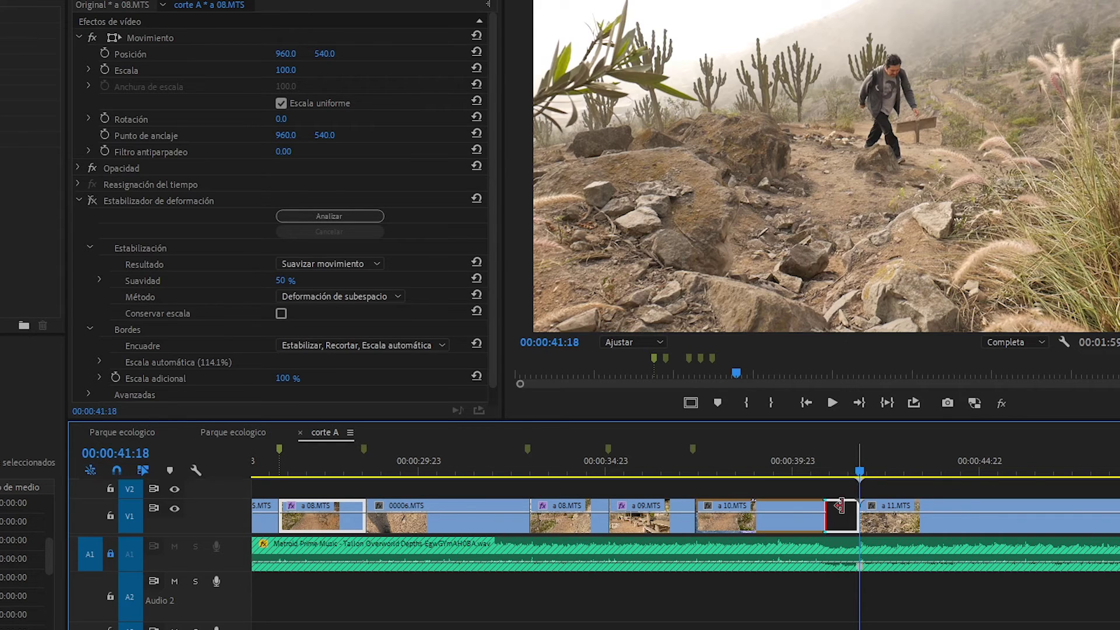
{"action": "left_click", "coordinate": [496, 470]}
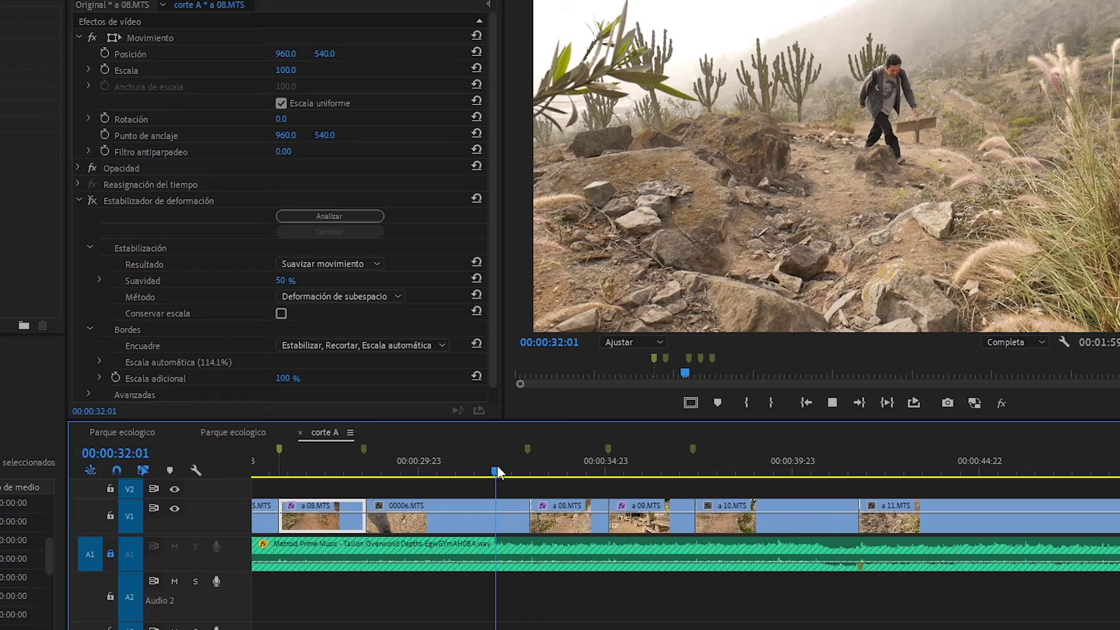
{"action": "key", "text": "space"}
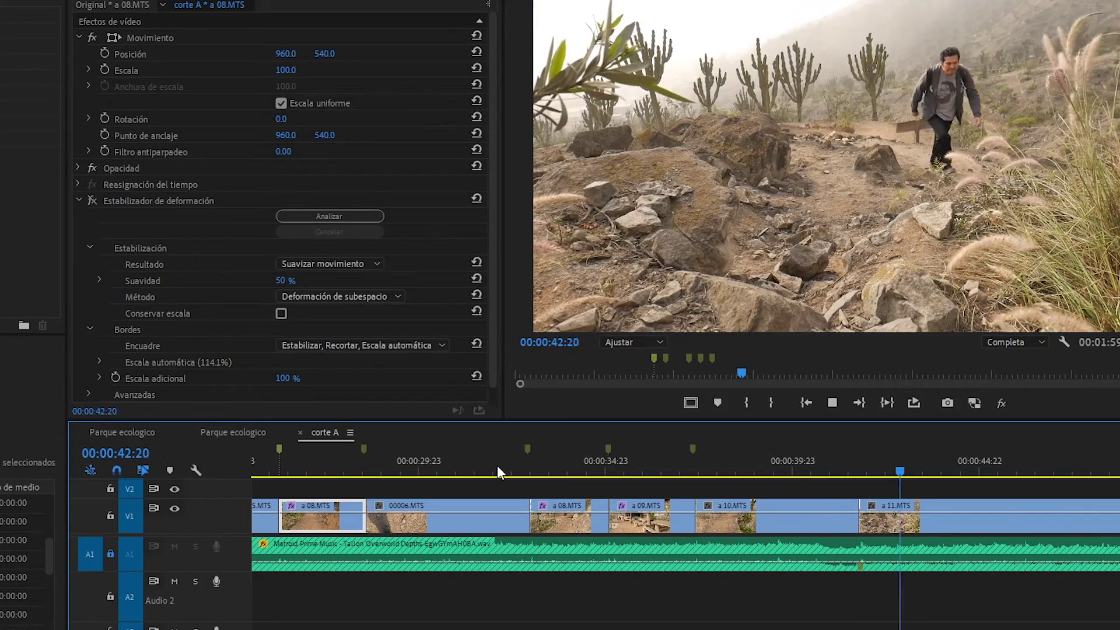
{"action": "scroll", "coordinate": [631, 561], "scroll_direction": "down", "scroll_amount": 2, "text": "alt"}
- Zoom the timeline out, deselect all clips and save the Parque ecologico project with Ctrl+S
{"action": "scroll", "coordinate": [631, 562], "scroll_direction": "down", "scroll_amount": 2, "text": "alt"}
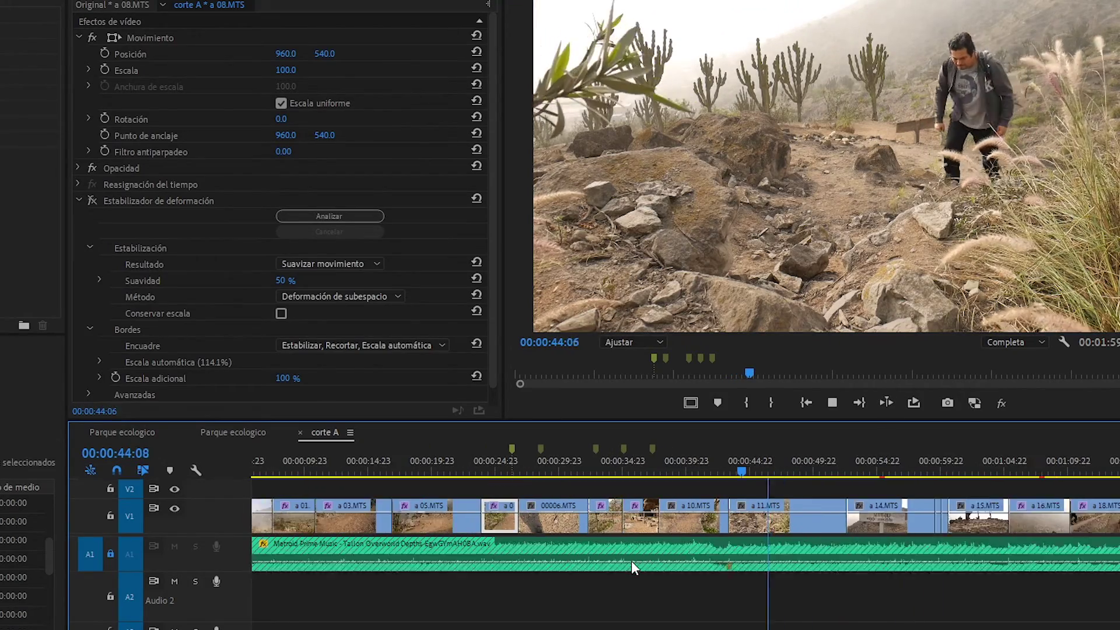
{"action": "left_click", "coordinate": [687, 600]}
{"action": "key", "text": "ctrl+s"}
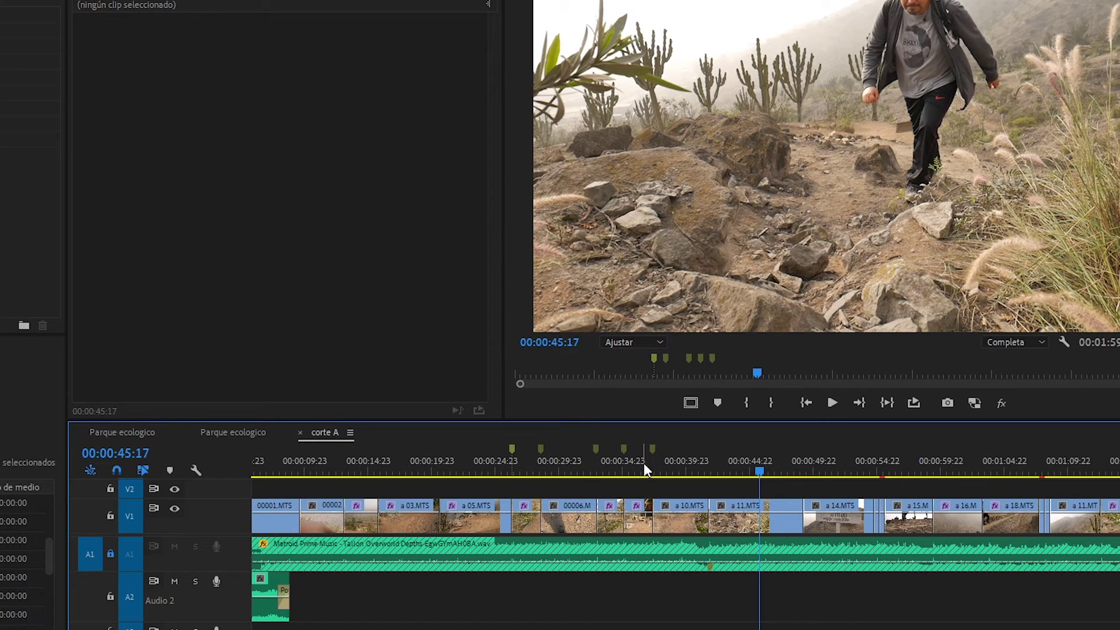
{"action": "left_click_drag", "start_coordinate": [644, 467], "coordinate": [714, 473]}
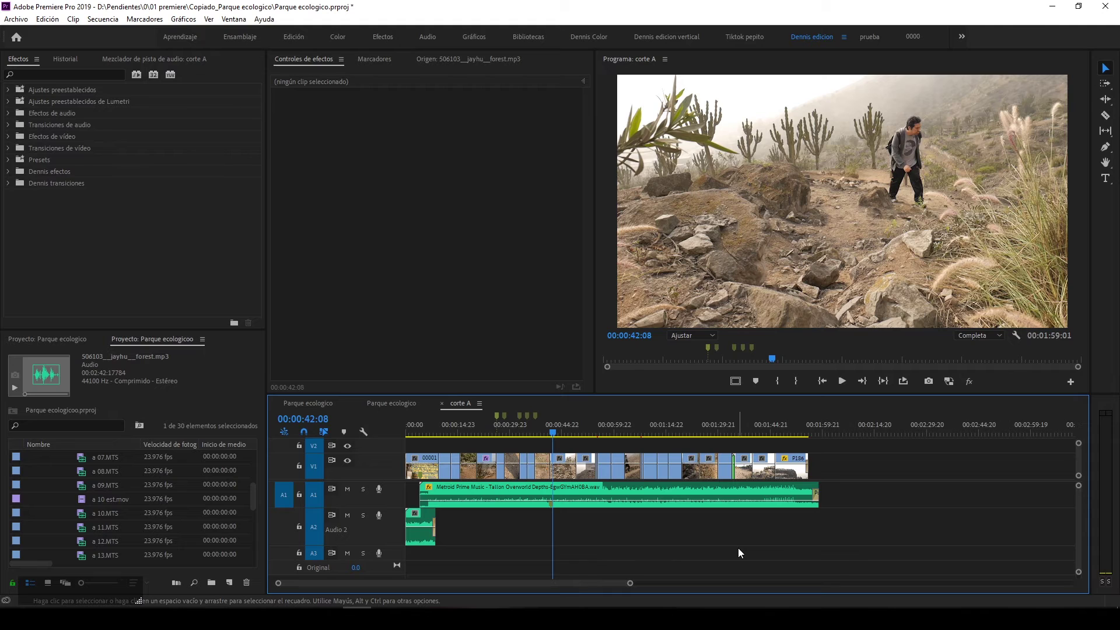
- Raise the Metroid music clip's volume from -11.9 to -8.2 dB and play from the start to judge it
{"action": "left_click", "coordinate": [569, 493]}
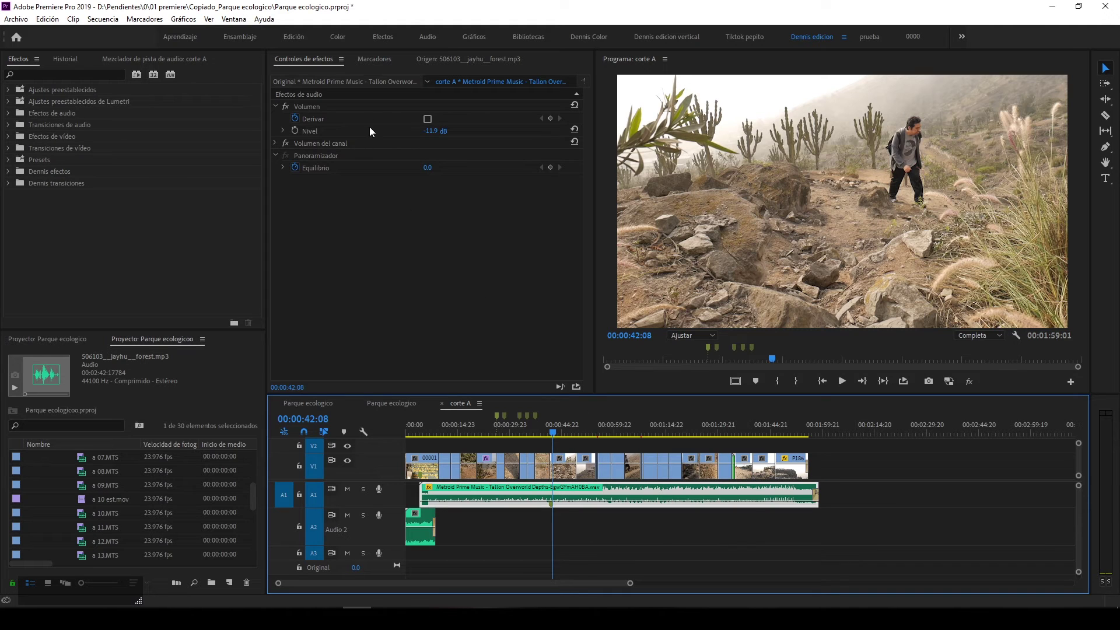
{"action": "left_click_drag", "start_coordinate": [435, 135], "coordinate": [457, 135]}
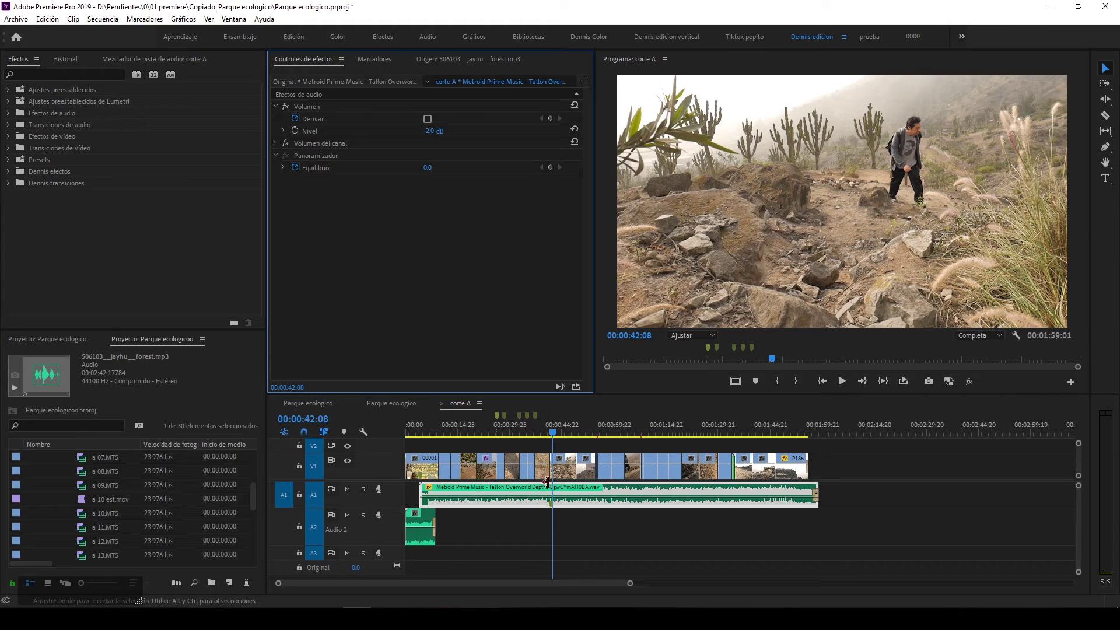
{"action": "left_click", "coordinate": [426, 432]}
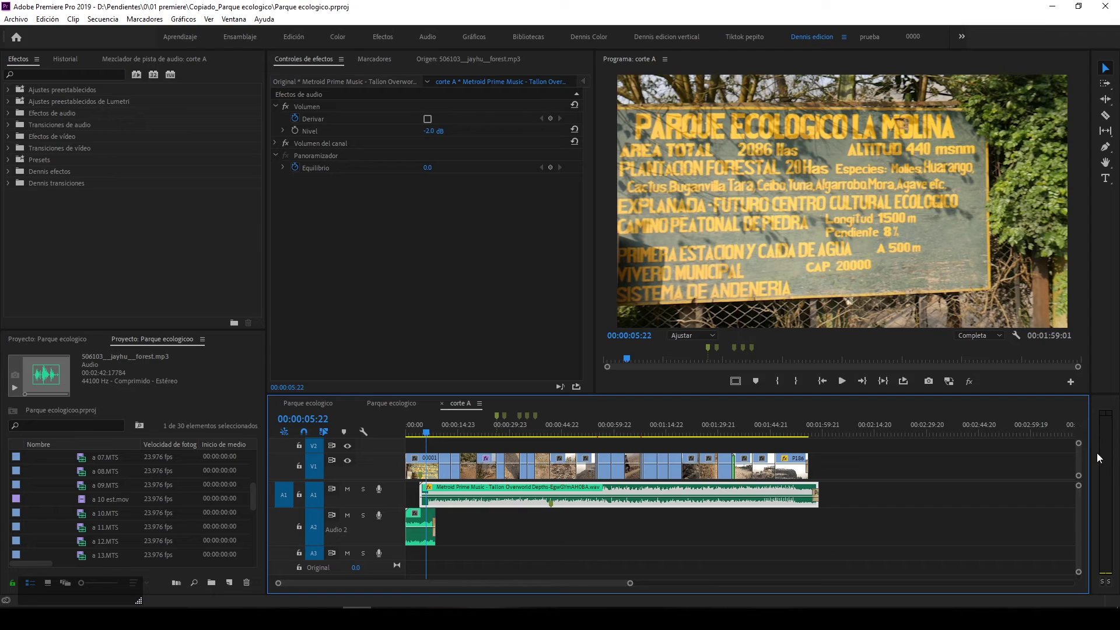
{"action": "left_click", "coordinate": [1107, 410]}
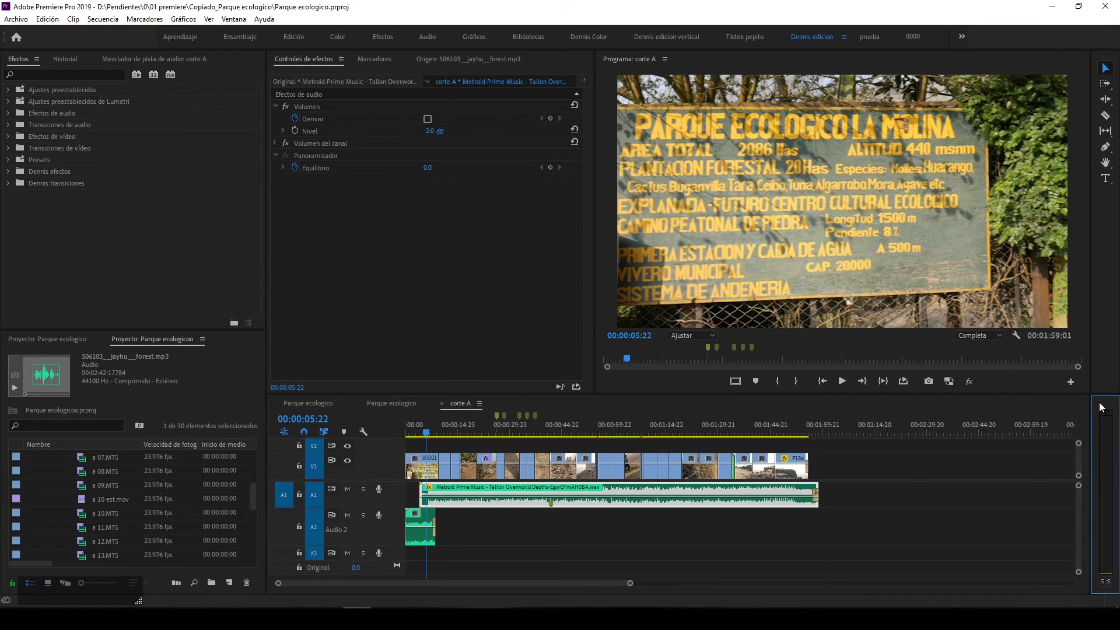
{"action": "key", "text": "space"}
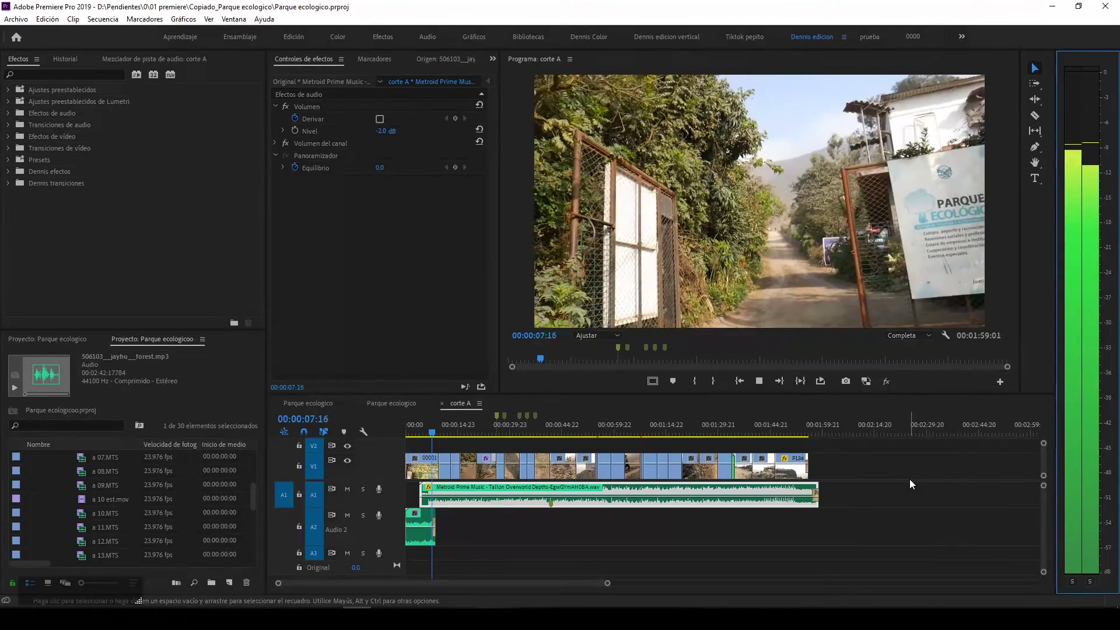
{"action": "key", "text": "space"}
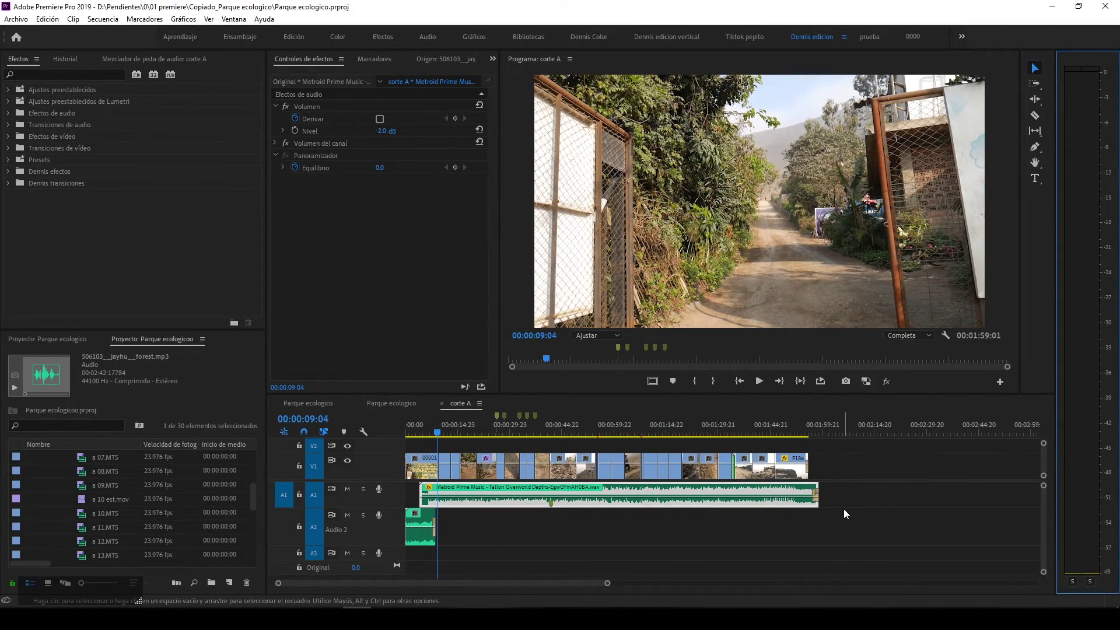
{"action": "key", "text": "space"}
{"action": "key", "text": "space"}
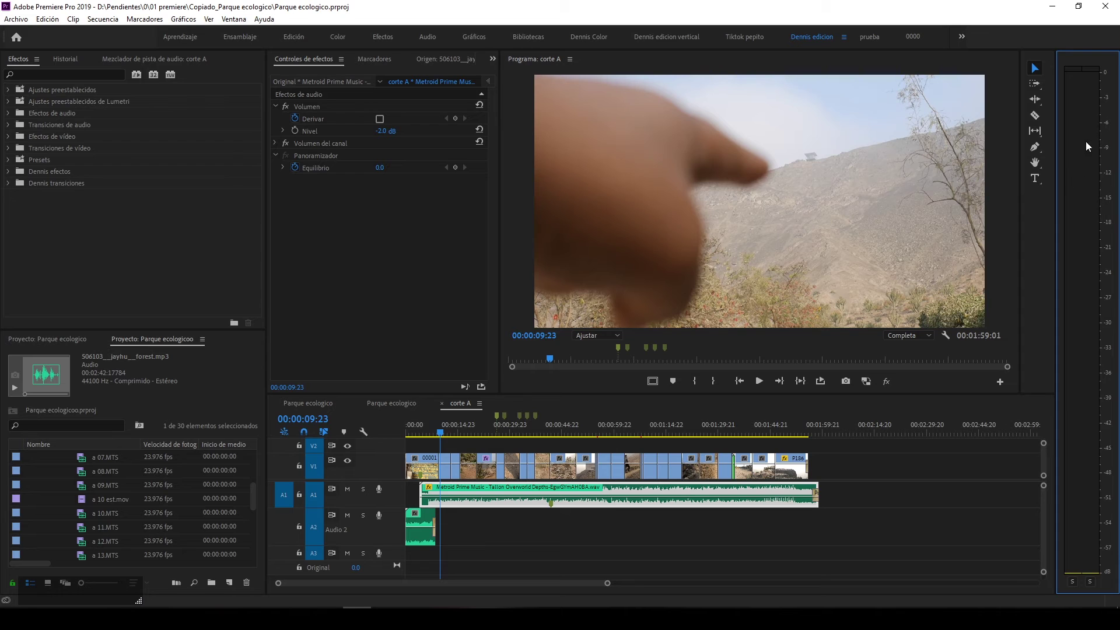
- Fine-tune the music level between -5.7 and -7.7 dB while replaying, settling on -5.5 dB
{"action": "key", "text": "space"}
{"action": "key", "text": "space"}
{"action": "left_click_drag", "start_coordinate": [385, 131], "coordinate": [364, 130]}
{"action": "key", "text": "space"}
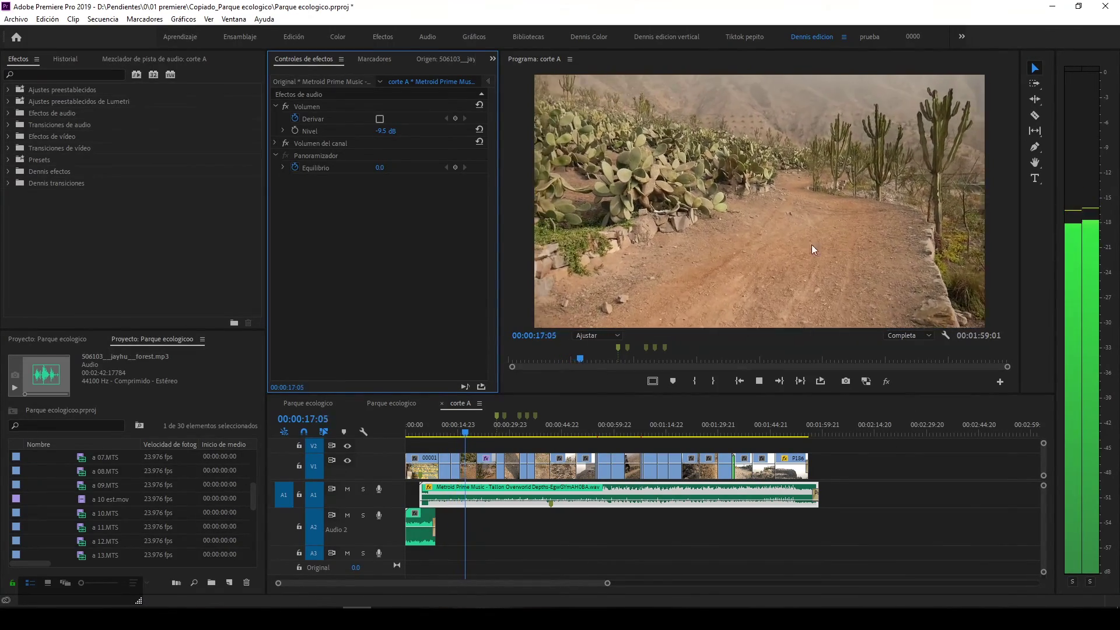
{"action": "key", "text": "space"}
{"action": "left_click_drag", "start_coordinate": [385, 131], "coordinate": [397, 131]}
{"action": "left_click", "coordinate": [570, 435]}
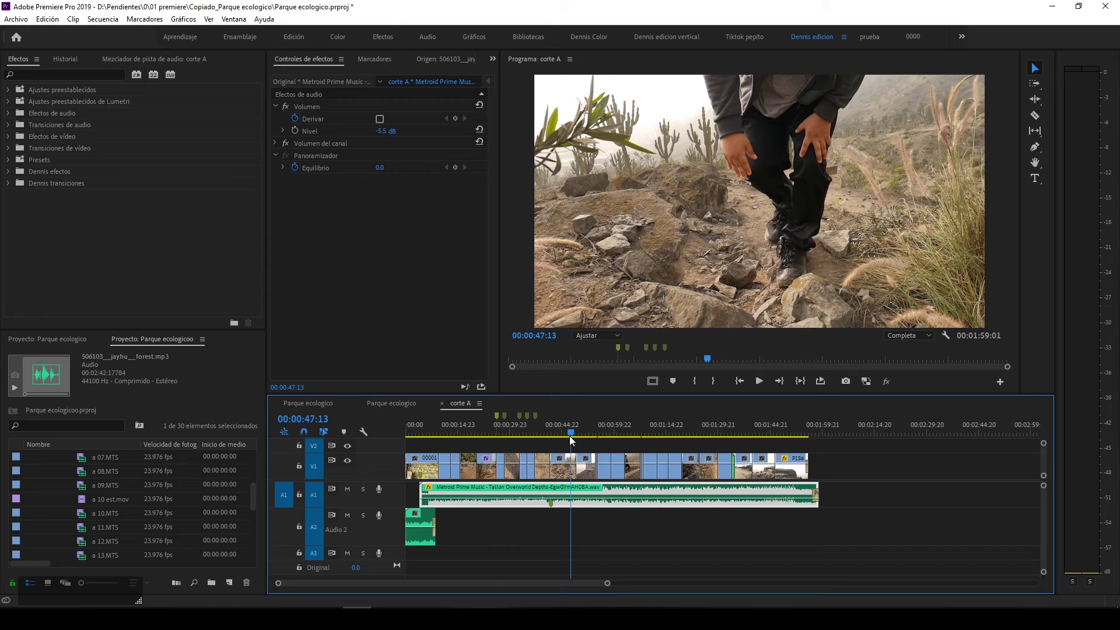
{"action": "left_click_drag", "start_coordinate": [570, 435], "coordinate": [473, 436]}
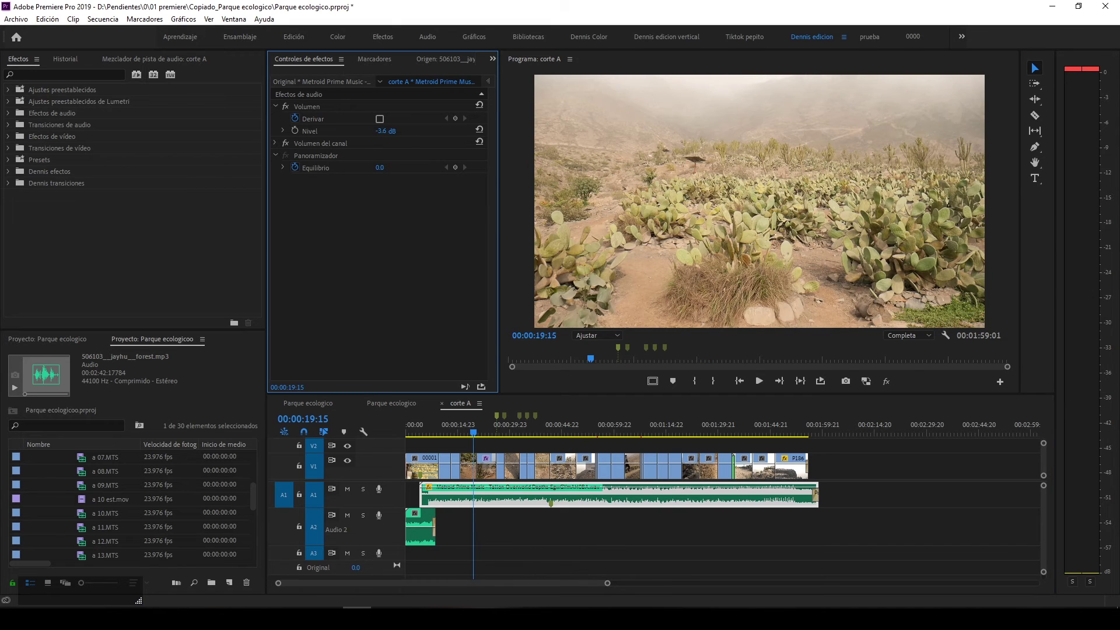
{"action": "key", "text": "space"}
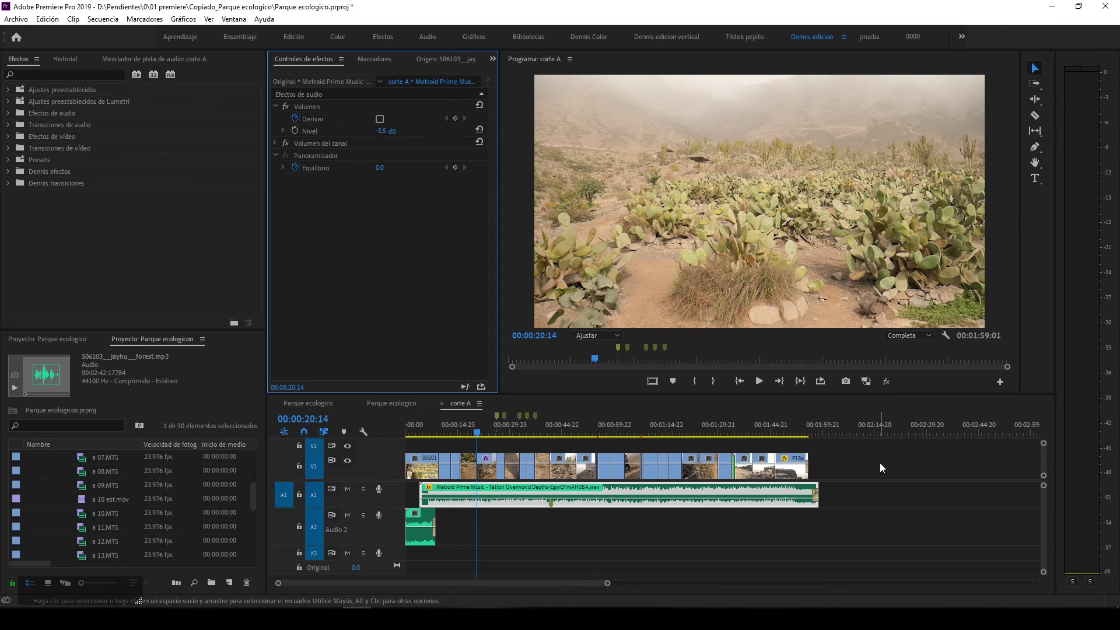
{"action": "key", "text": "space"}
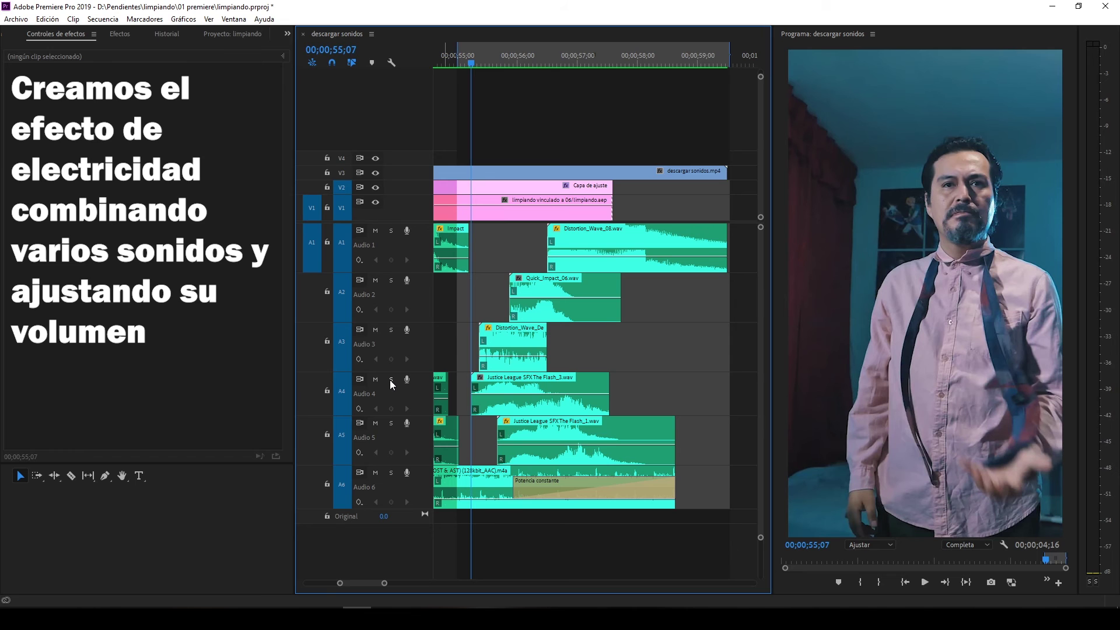
{"action": "key", "text": "space"}
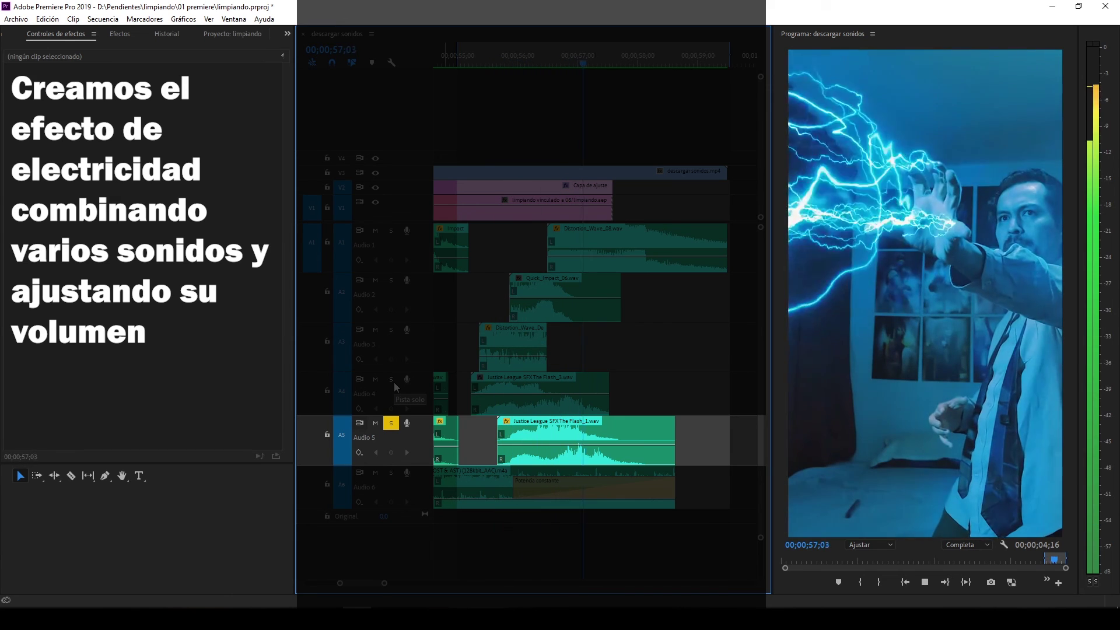
{"action": "key", "text": "space"}
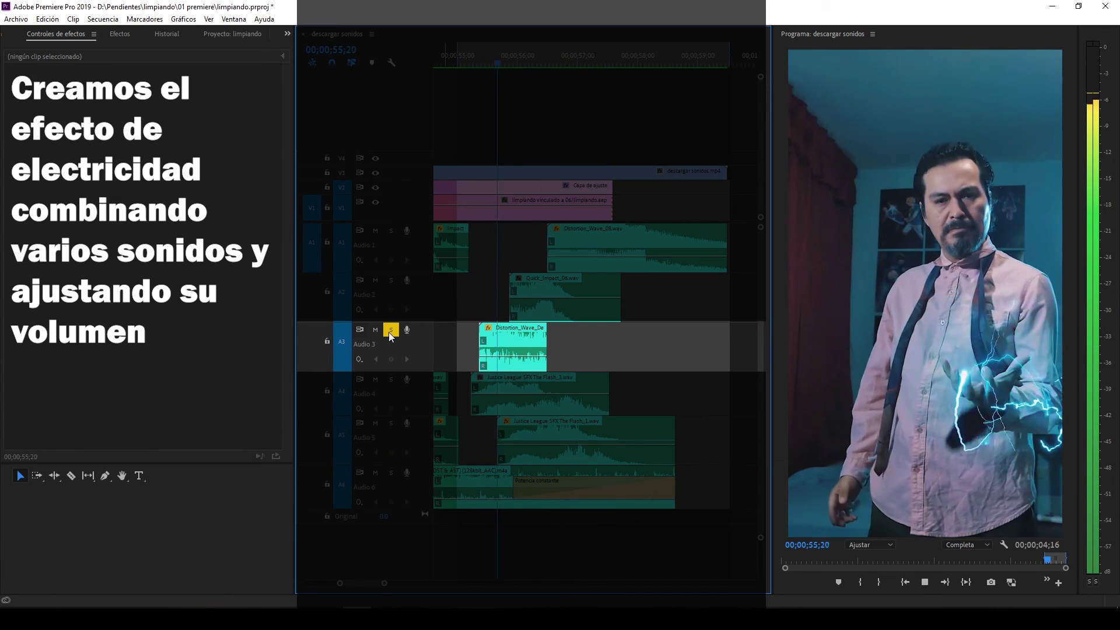